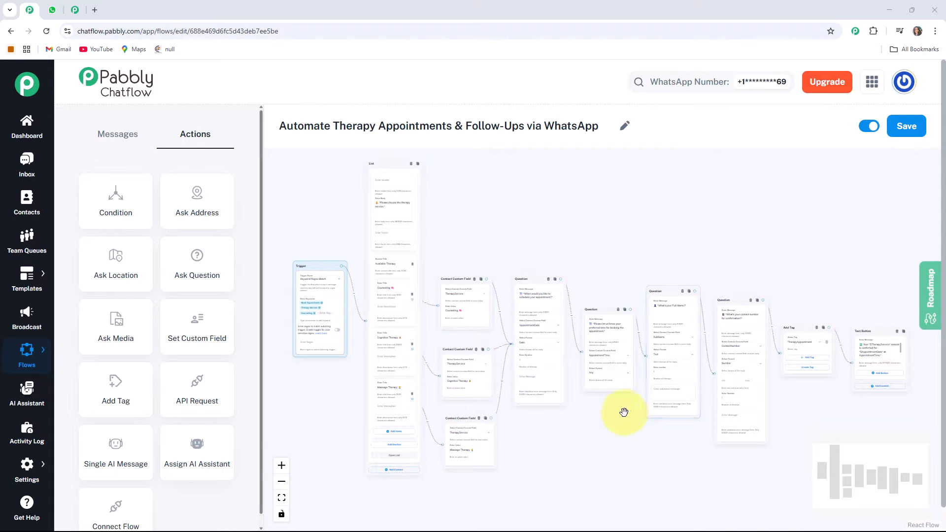
Switch to the WhatsApp chat with Therapy Center and send the message "Book Appointment".
left_click(53, 10)
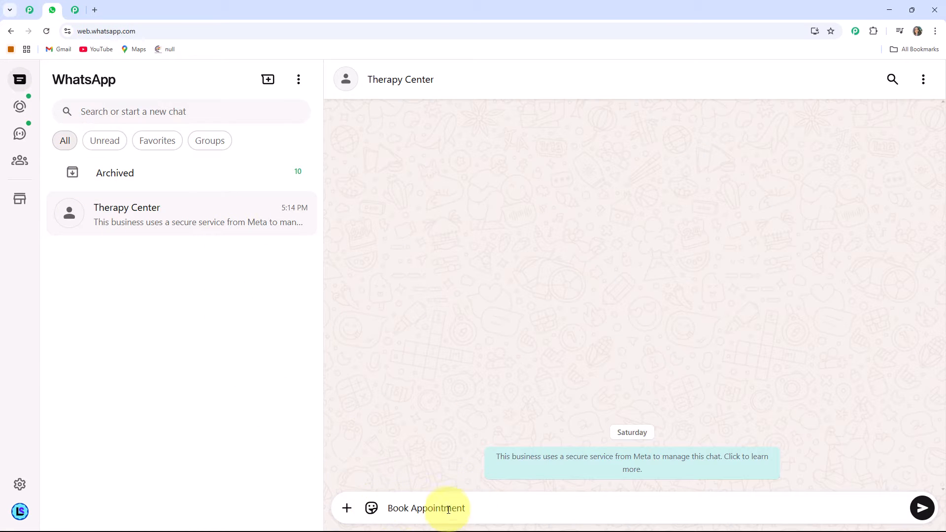
key("Return")
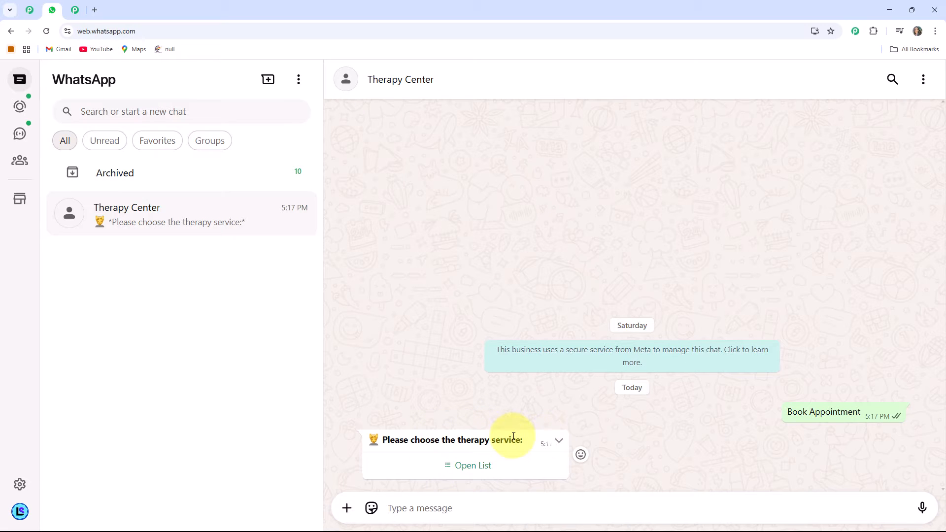
Open the therapy service list, choose Massage Therapy and send the selection.
left_click(470, 467)
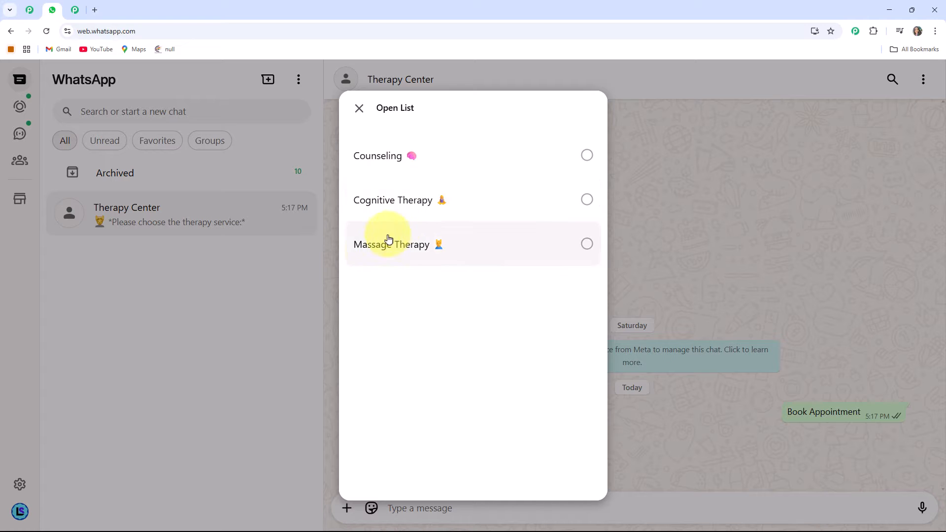
left_click(474, 254)
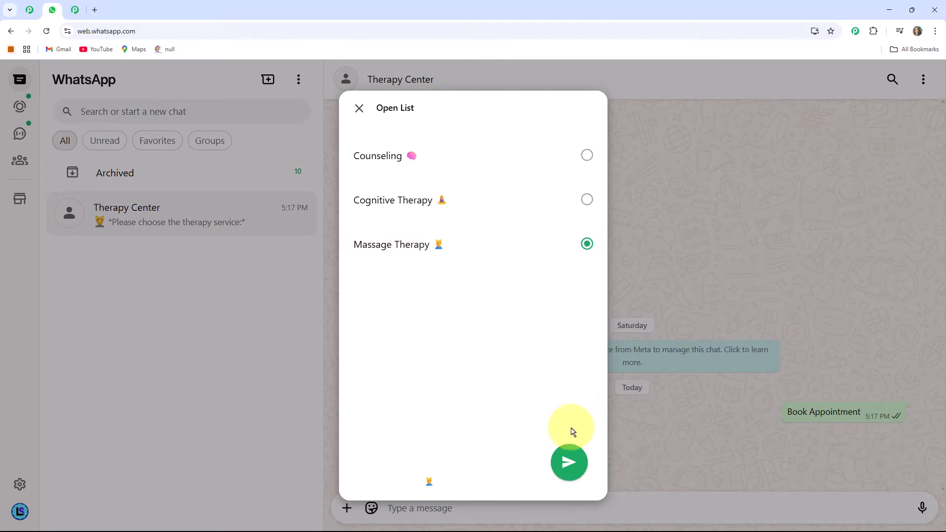
left_click(568, 461)
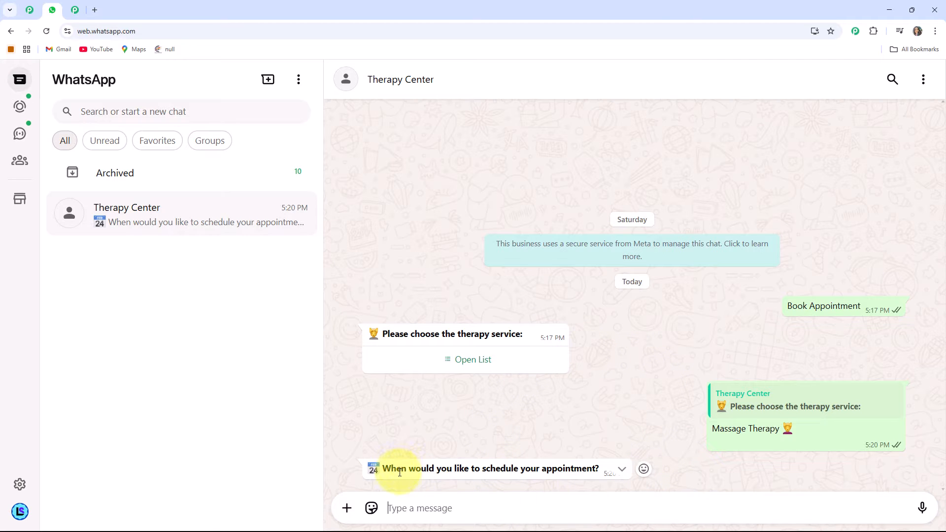
Answer the booking questions with date 28/08/2025, preferred time 10:00 A.M. and full name Test User.
left_click(402, 509)
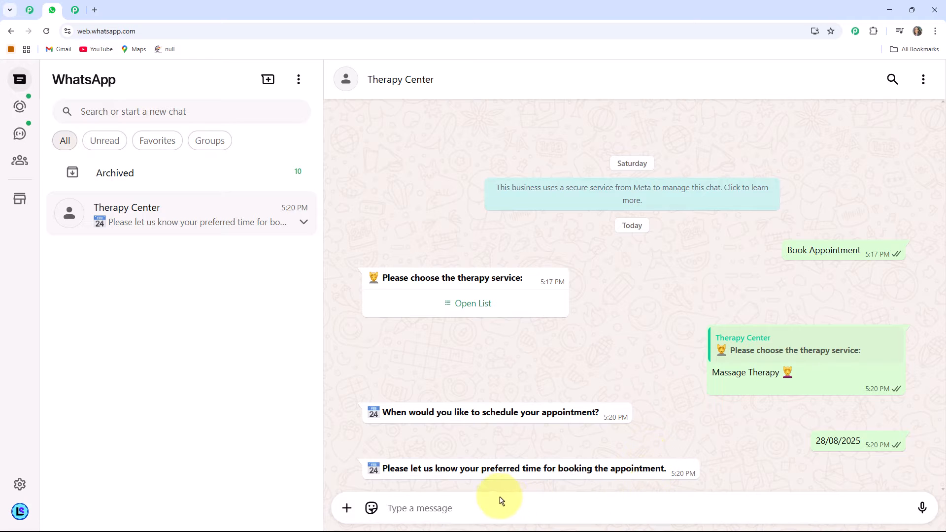
left_click(411, 511)
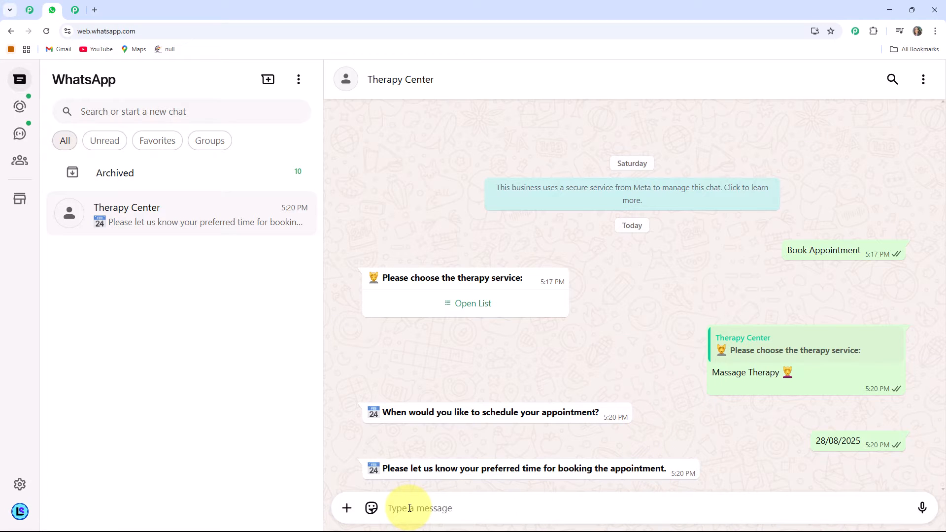
type("10:00 A.M.")
key("Return")
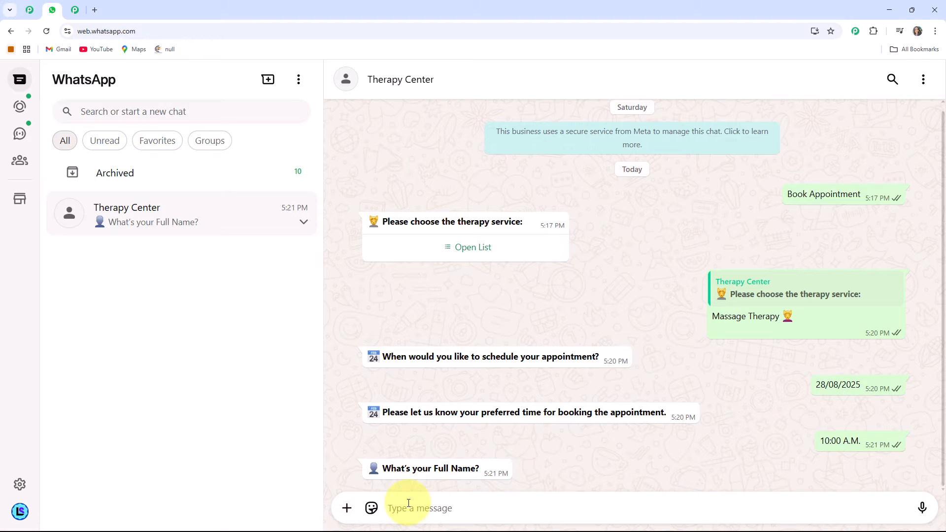
type("Test User")
key("Return")
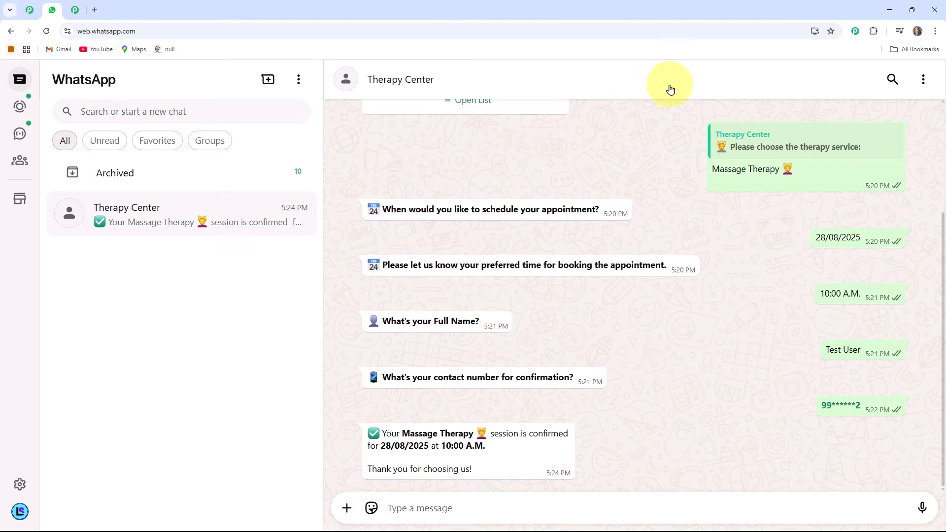
Open the Pabbly Chatflow website (pabbly.com/chatflow) in a browser tab.
left_click(94, 10)
type("pabb")
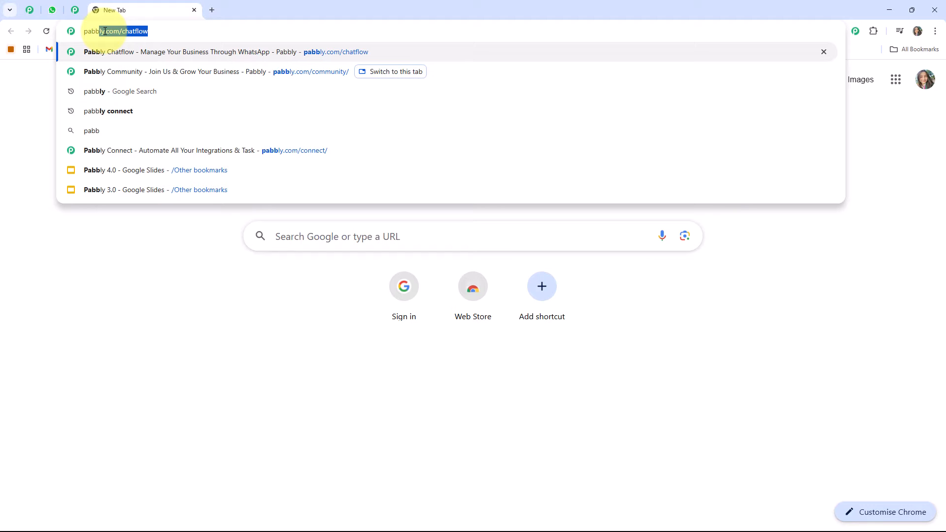
key("Return")
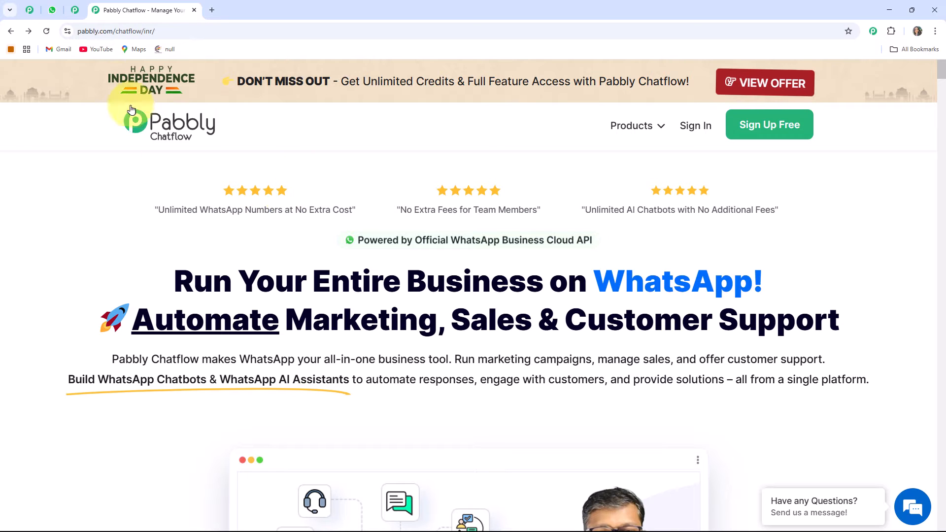
Browse the Pabbly Community page and open its Join Pabbly Community link.
left_click(75, 17)
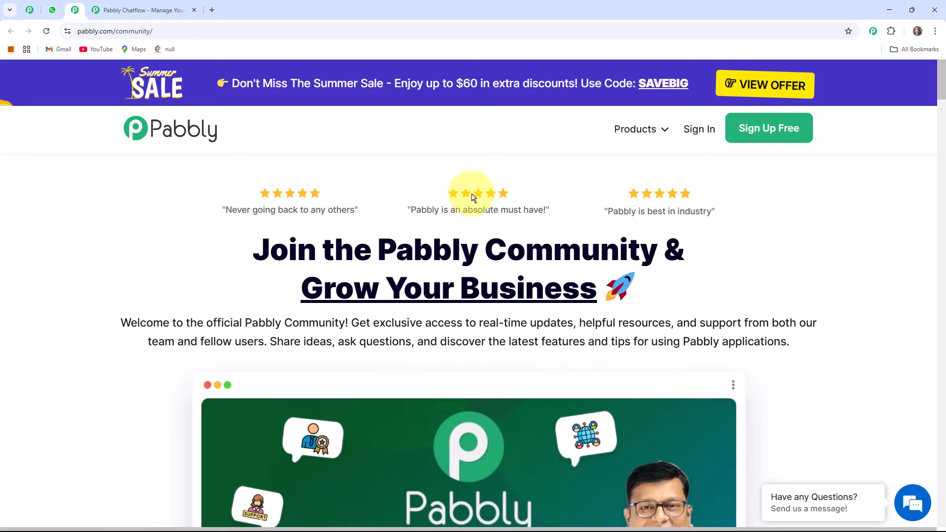
scroll(582, 258, "down", 2)
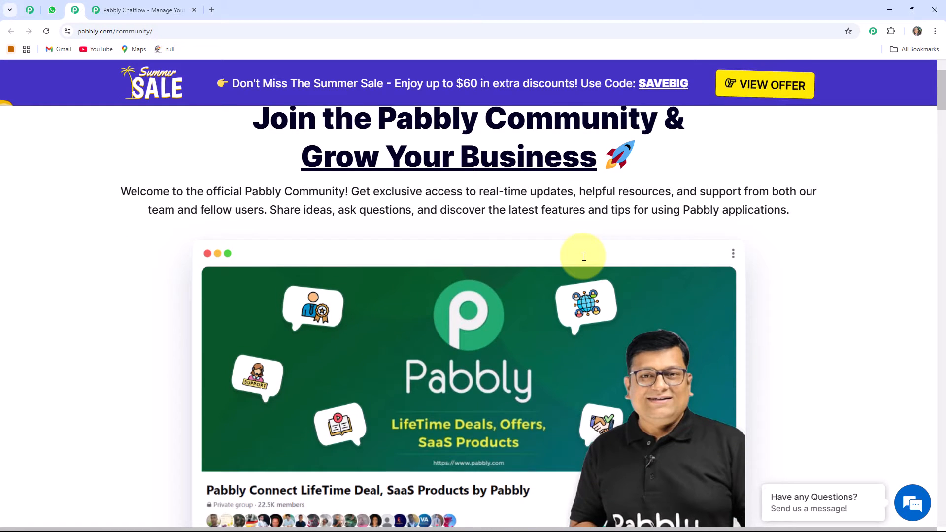
scroll(584, 257, "down", 1)
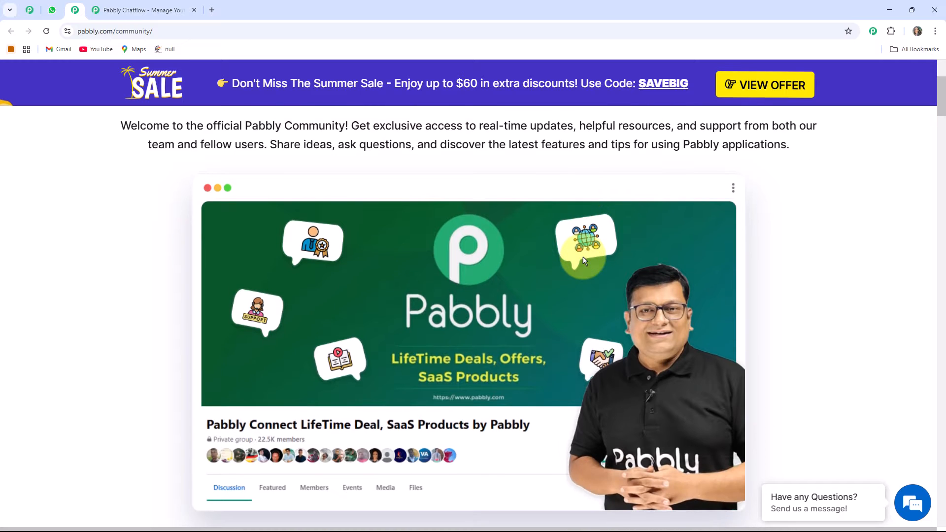
scroll(584, 260, "down", 3)
scroll(484, 275, "down", 4)
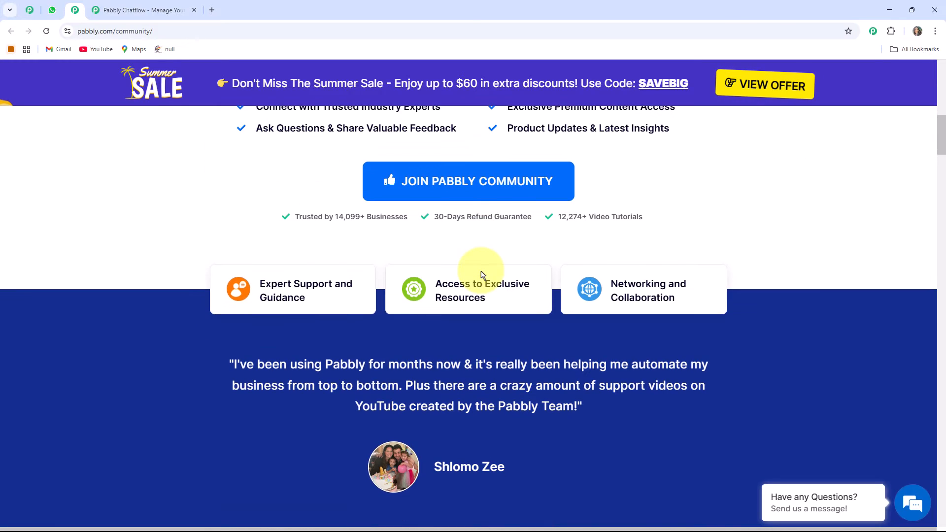
scroll(482, 275, "down", 4)
scroll(482, 274, "up", 2)
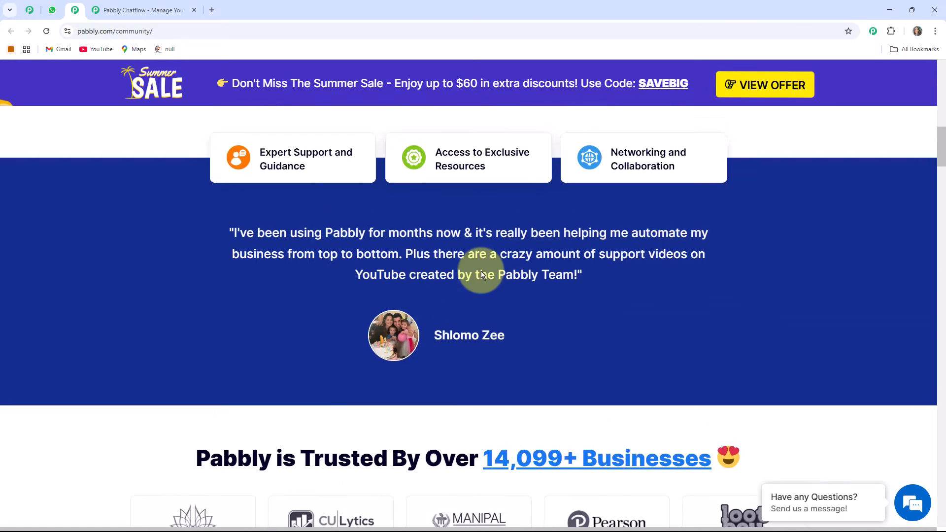
scroll(482, 272, "down", 3)
scroll(468, 290, "down", 2)
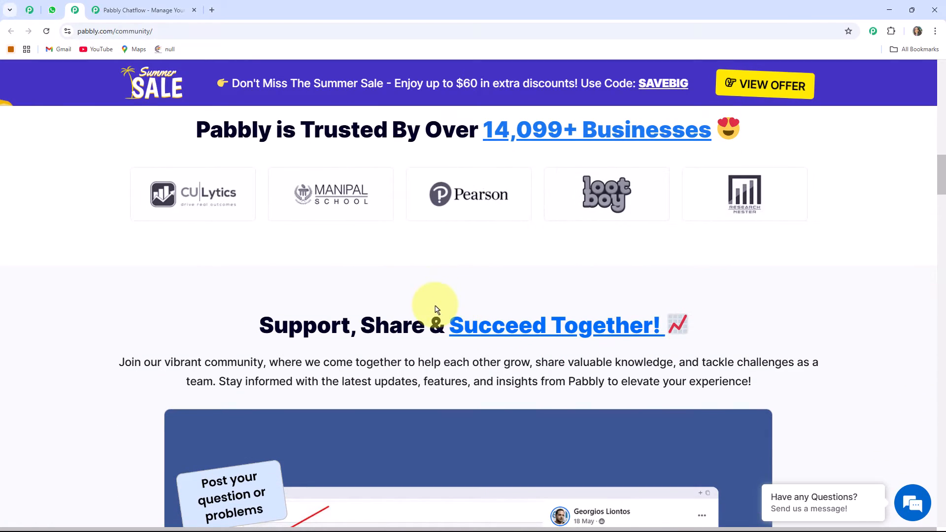
scroll(427, 276, "down", 2)
scroll(507, 250, "down", 3)
scroll(490, 269, "up", 4)
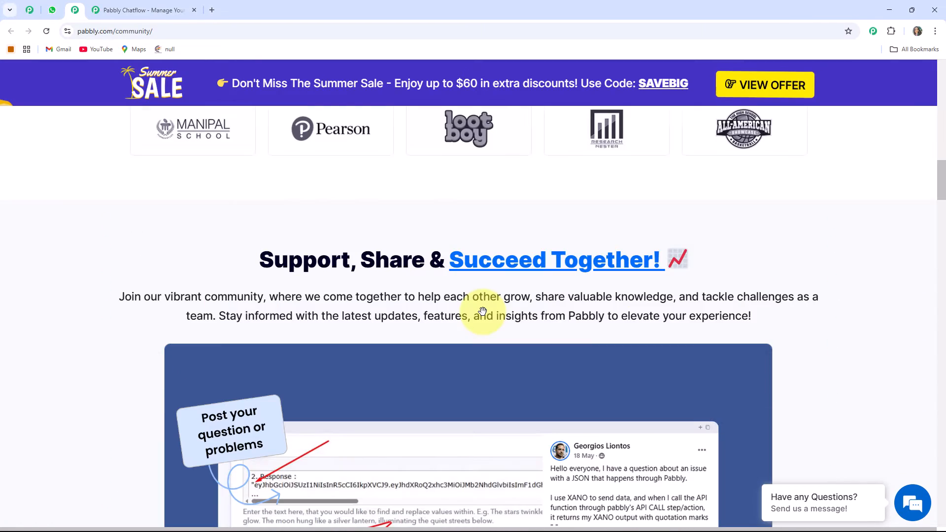
scroll(483, 312, "up", 4)
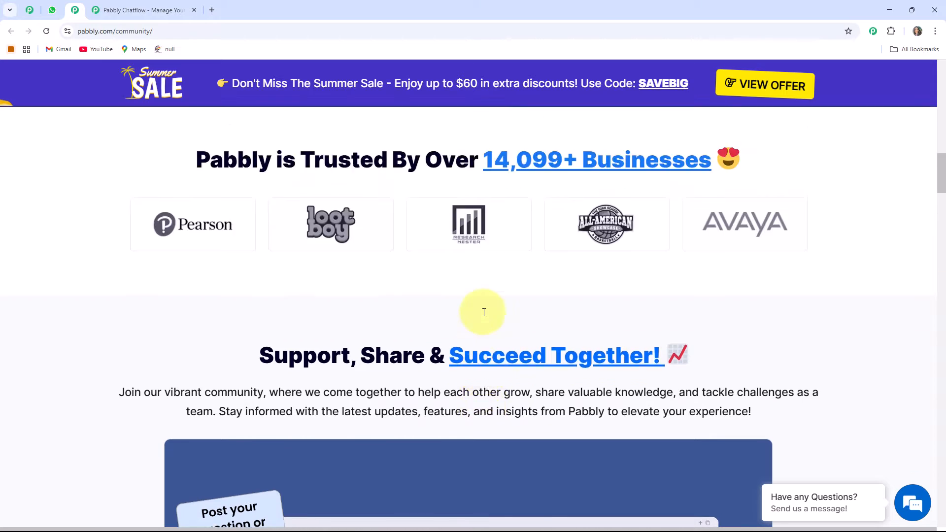
scroll(485, 303, "down", 8)
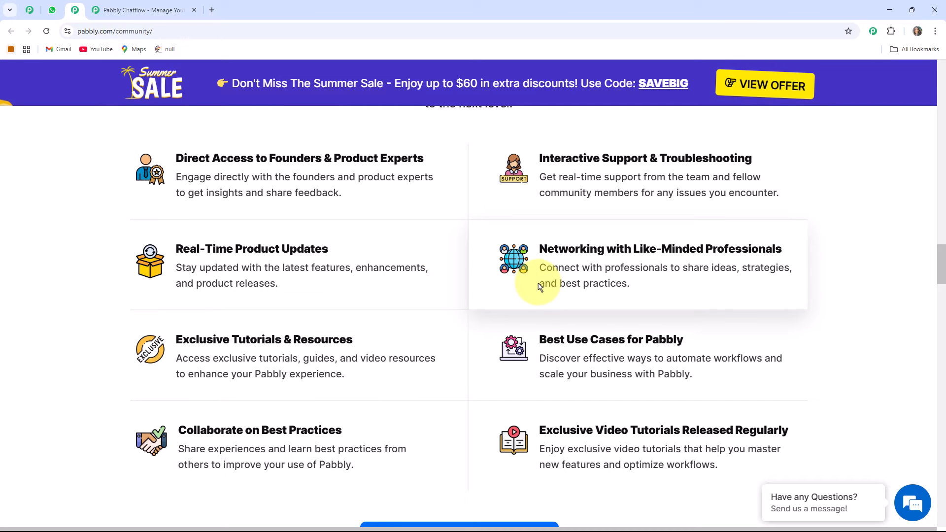
scroll(540, 287, "down", 3)
scroll(540, 287, "up", 2)
scroll(540, 287, "down", 2)
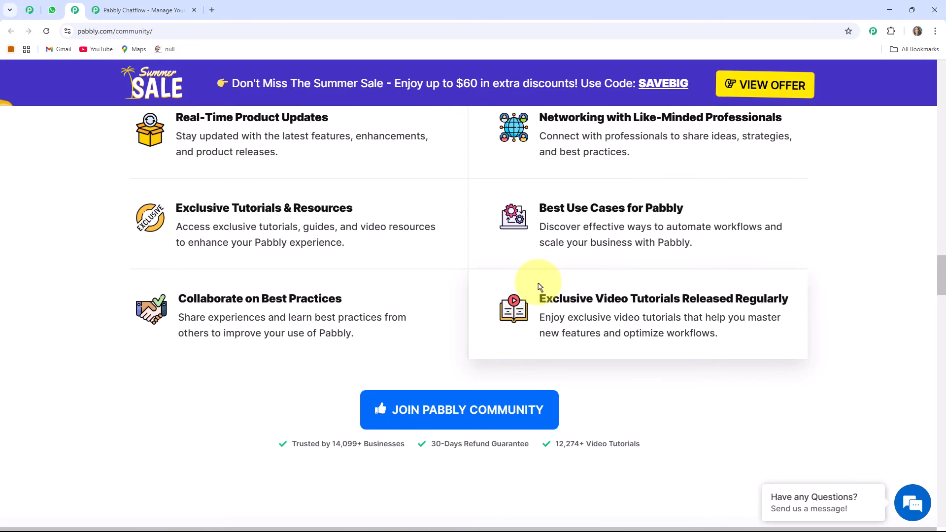
scroll(540, 287, "down", 10)
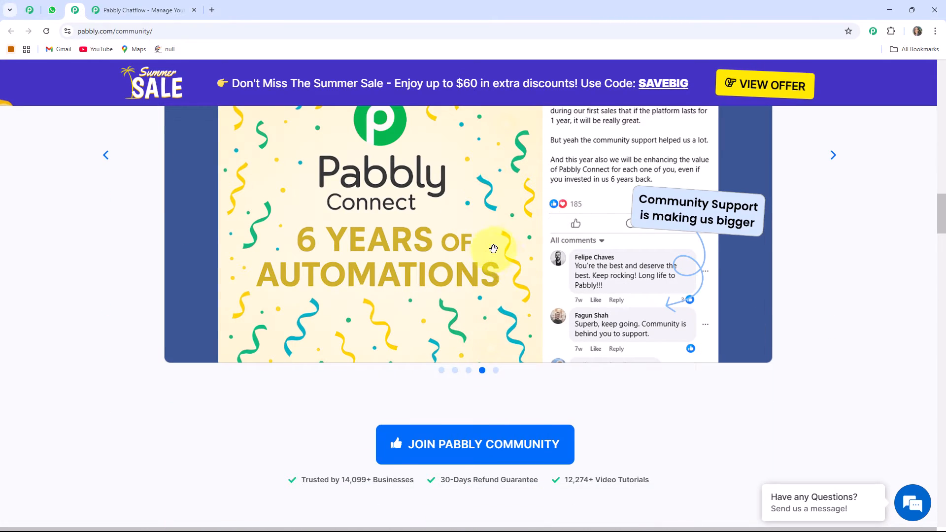
scroll(501, 257, "up", 5)
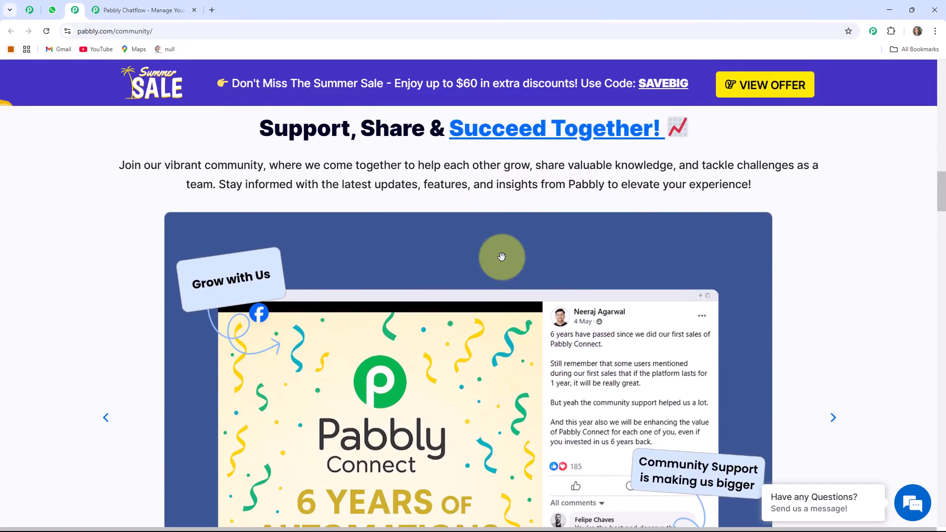
scroll(502, 256, "up", 5)
scroll(502, 256, "down", 10)
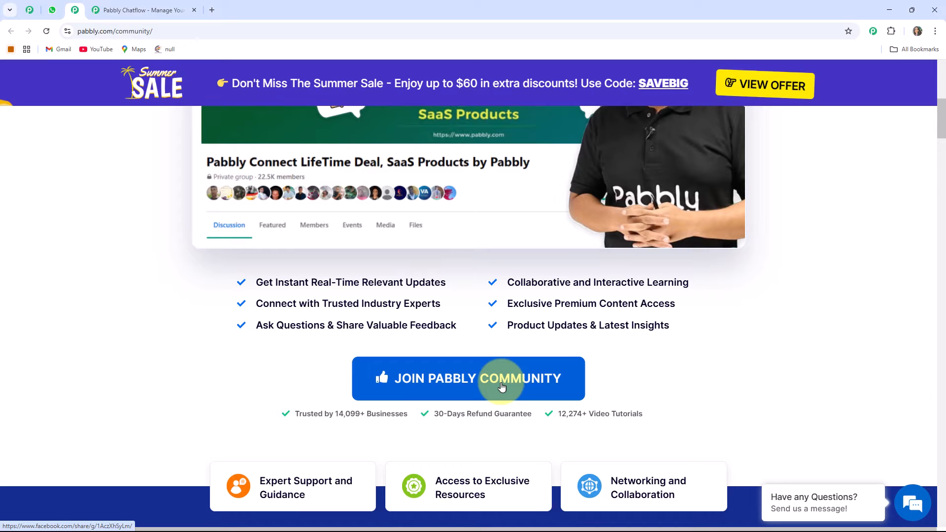
left_click(502, 387)
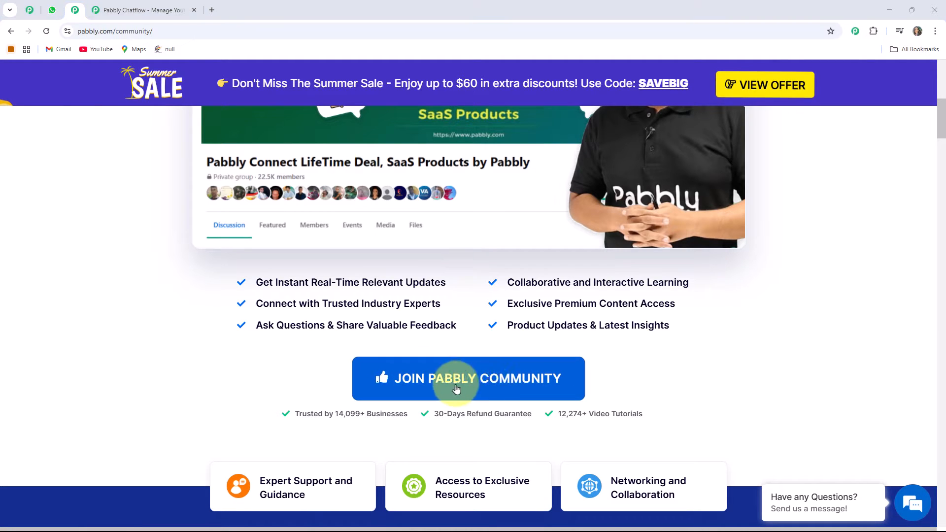
Return to the Pabbly Chatflow site and sign in to the Pabbly account.
left_click(150, 11)
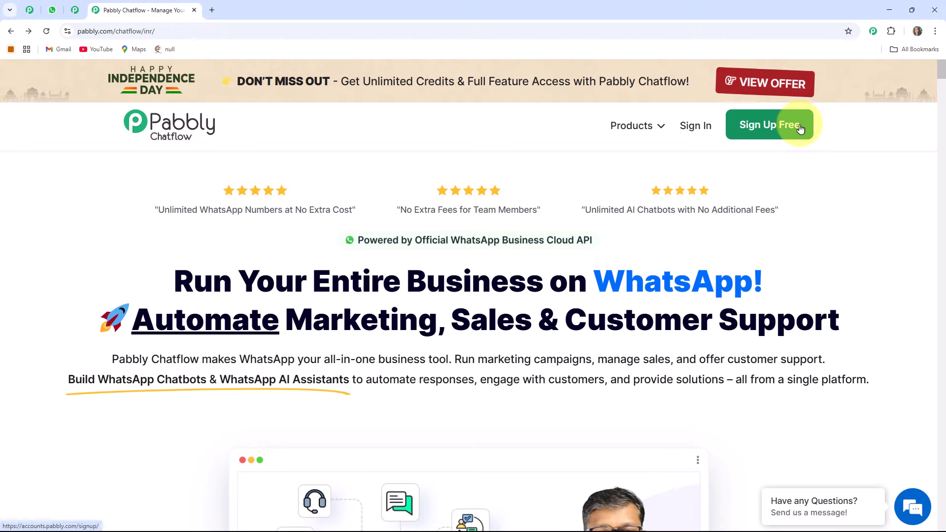
left_click(692, 127)
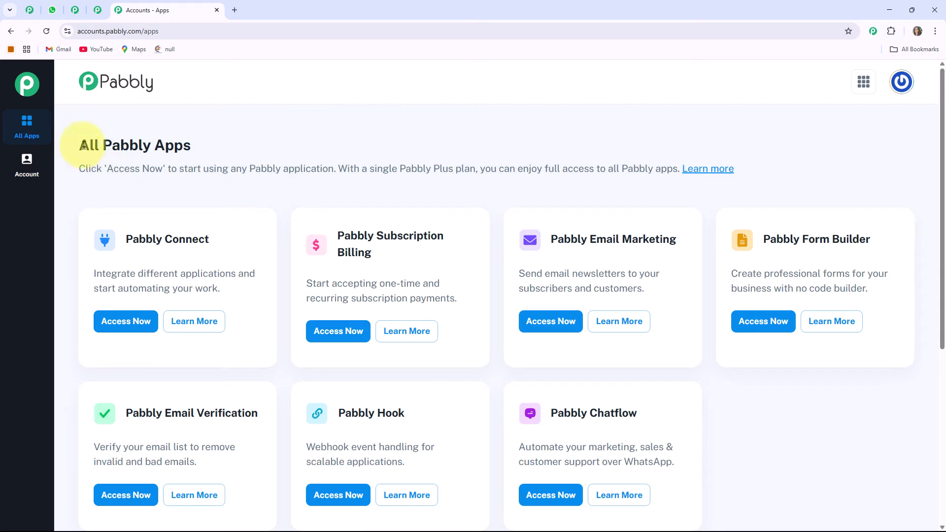
Launch Pabbly Chatflow from the All Pabbly Apps page.
left_click_drag(84, 145, 239, 141)
left_click(246, 163)
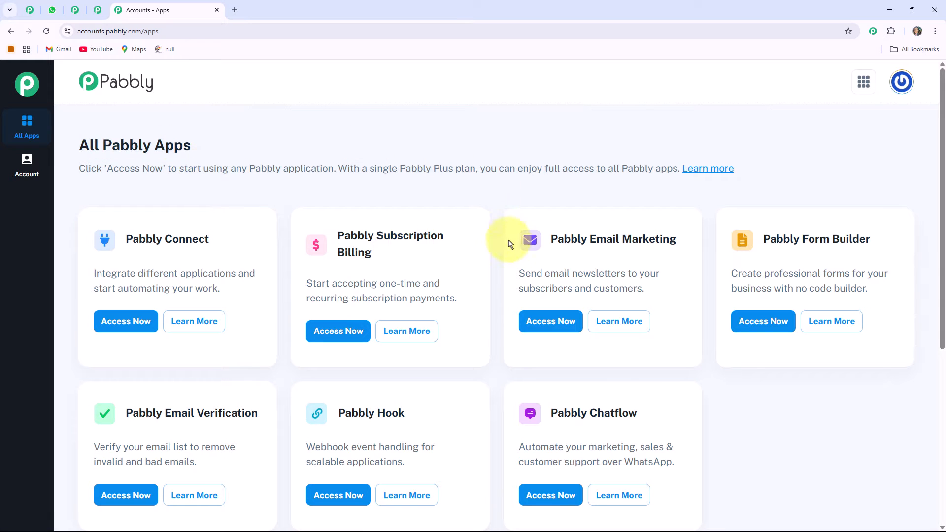
scroll(493, 249, "down", 4)
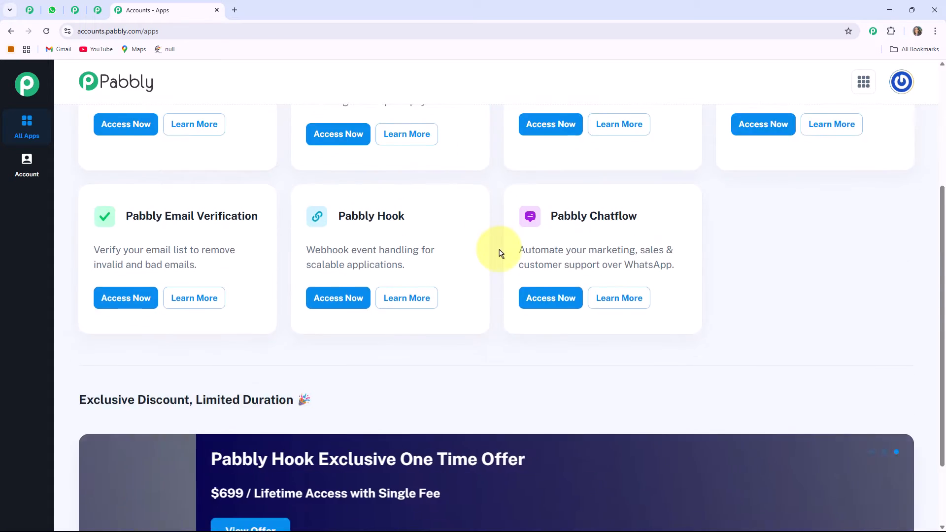
scroll(500, 254, "up", 3)
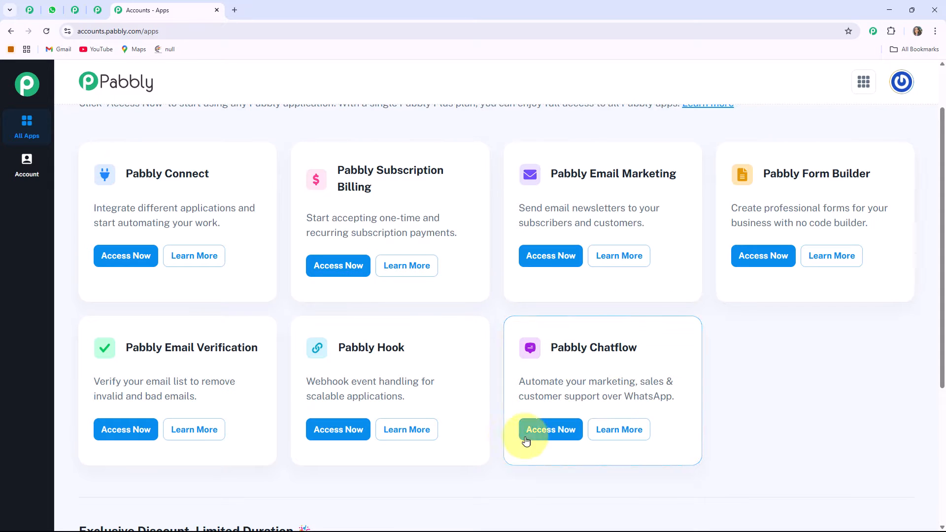
left_click(548, 434)
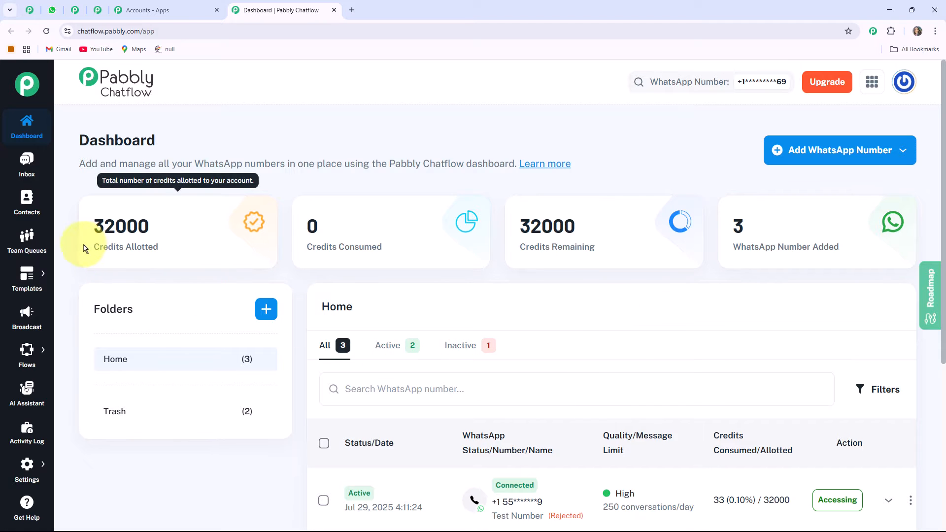
Start adding a WhatsApp number through Manual Token Connect on the Chatflow dashboard.
left_click_drag(89, 248, 180, 250)
left_click(321, 256)
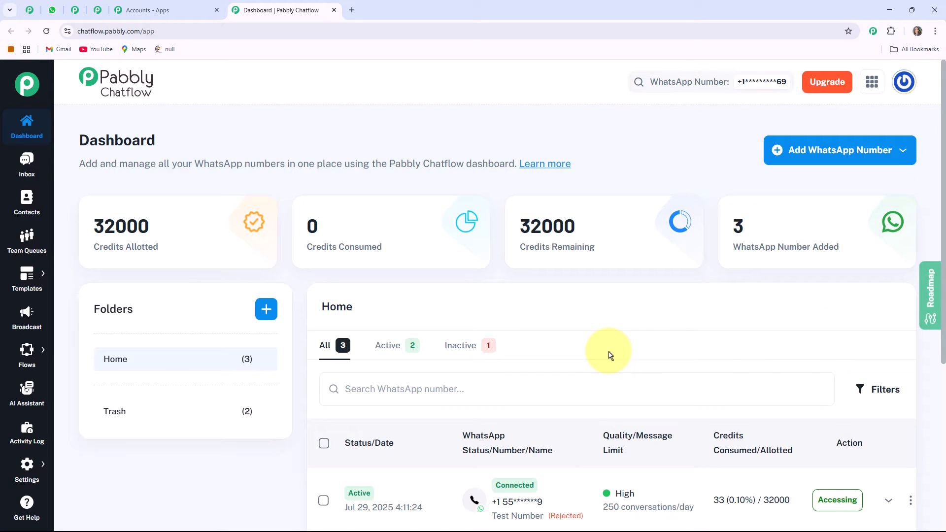
left_click(846, 153)
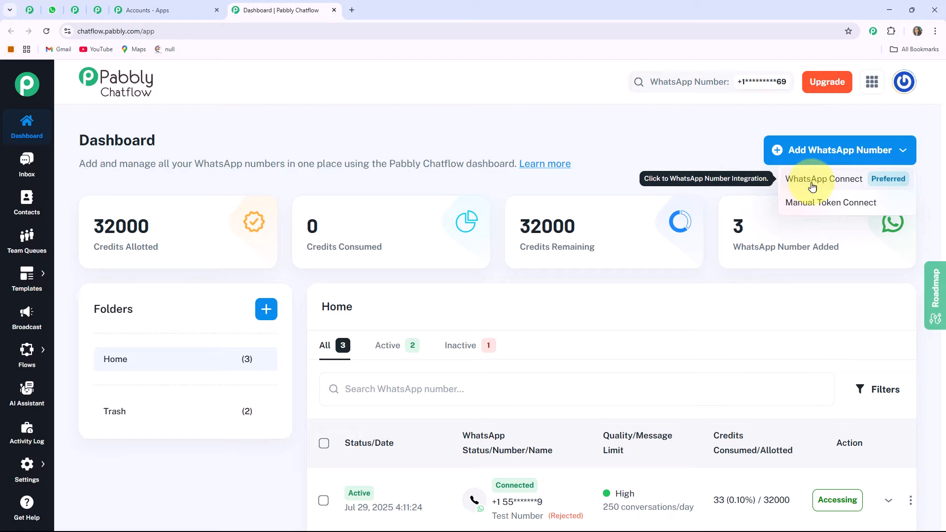
left_click(846, 208)
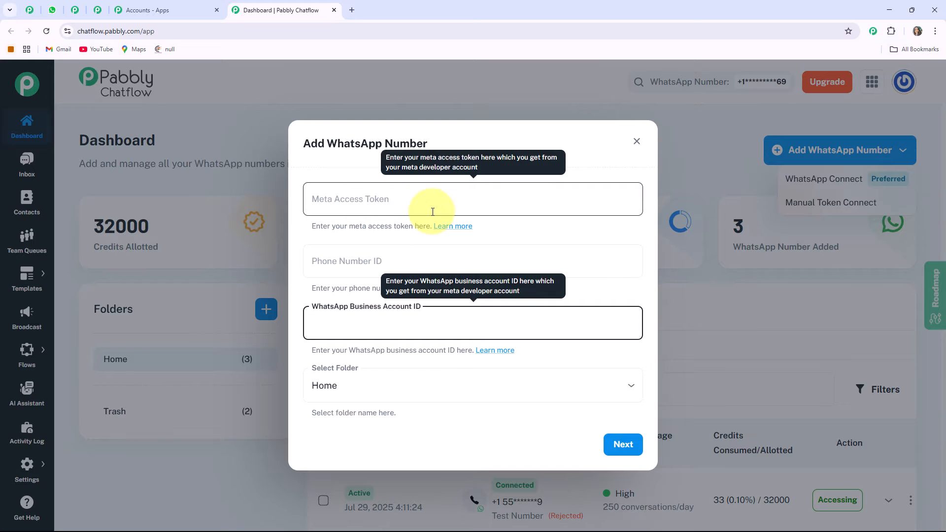
left_click(383, 227)
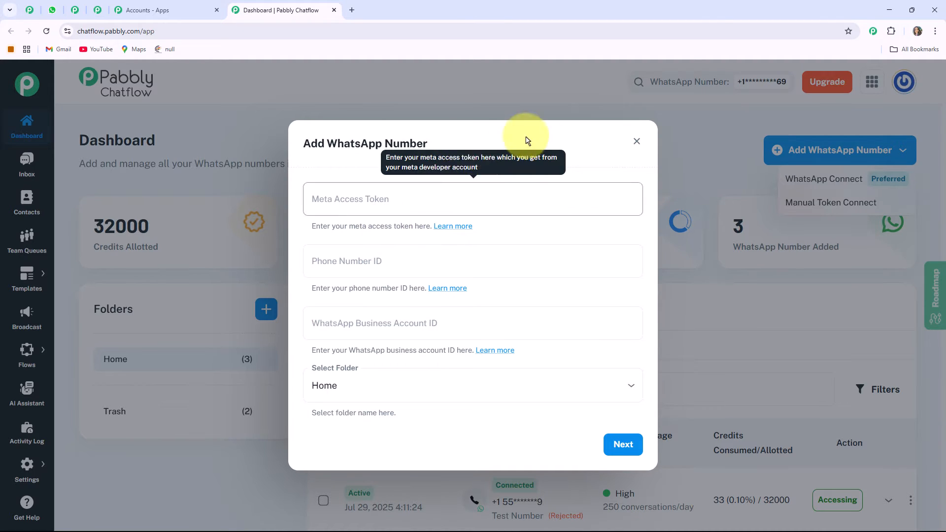
Close the Add WhatsApp Number dialog and review the list of connected WhatsApp numbers on the dashboard.
left_click(637, 141)
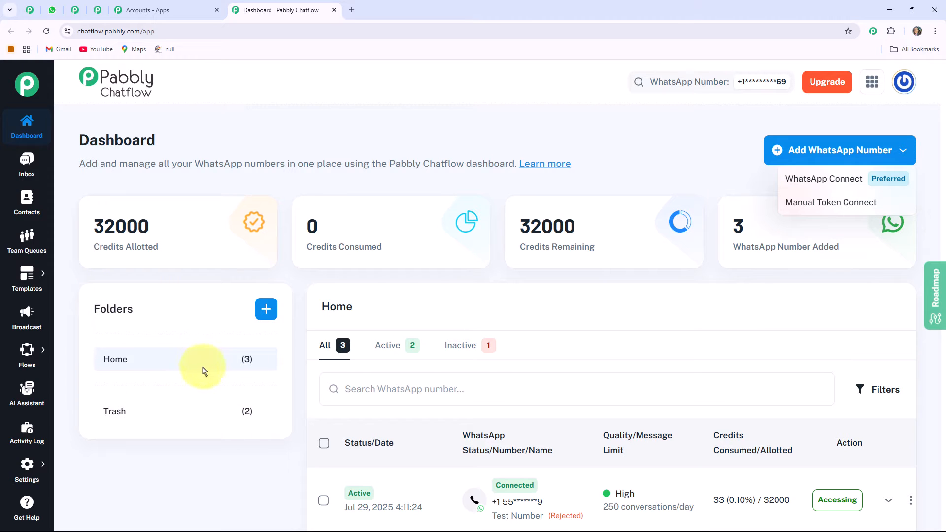
left_click(575, 321)
scroll(641, 369, "down", 4)
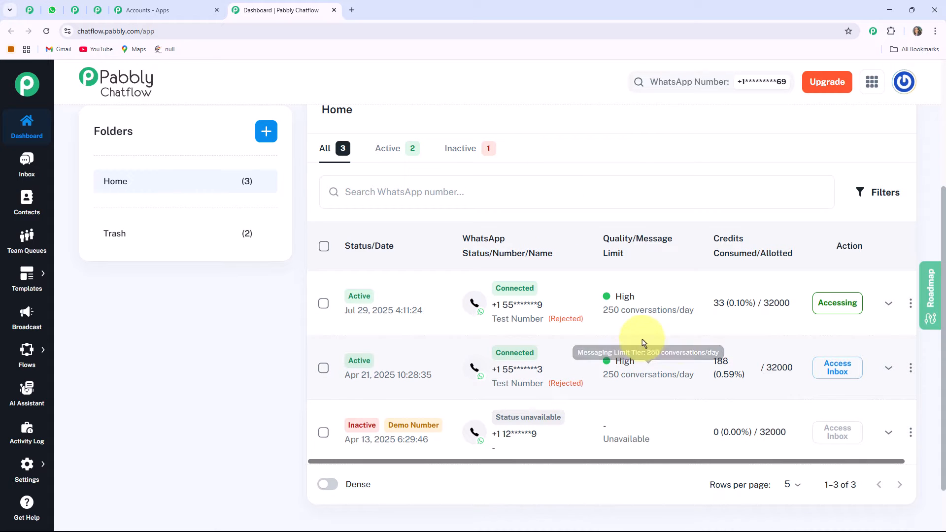
scroll(672, 342, "up", 4)
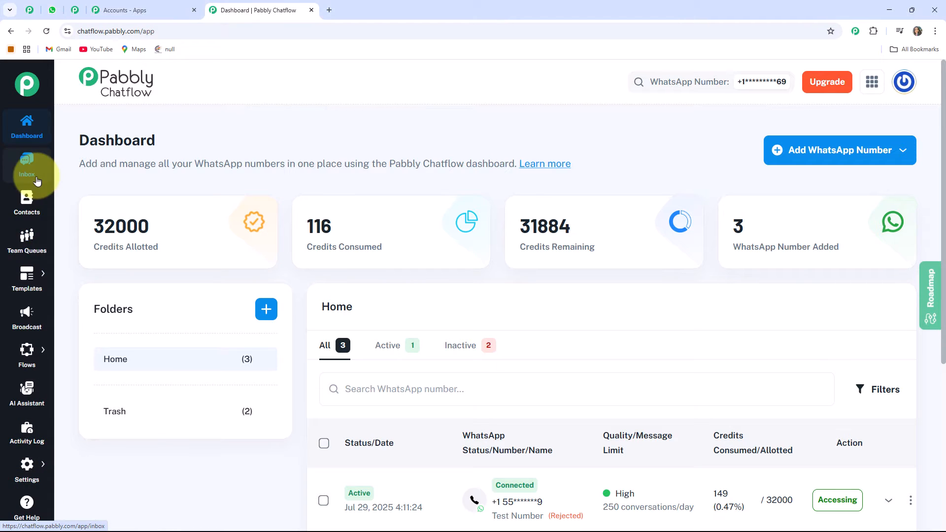
Open the Flow Builder and start a new flow.
mouse_move(11, 466)
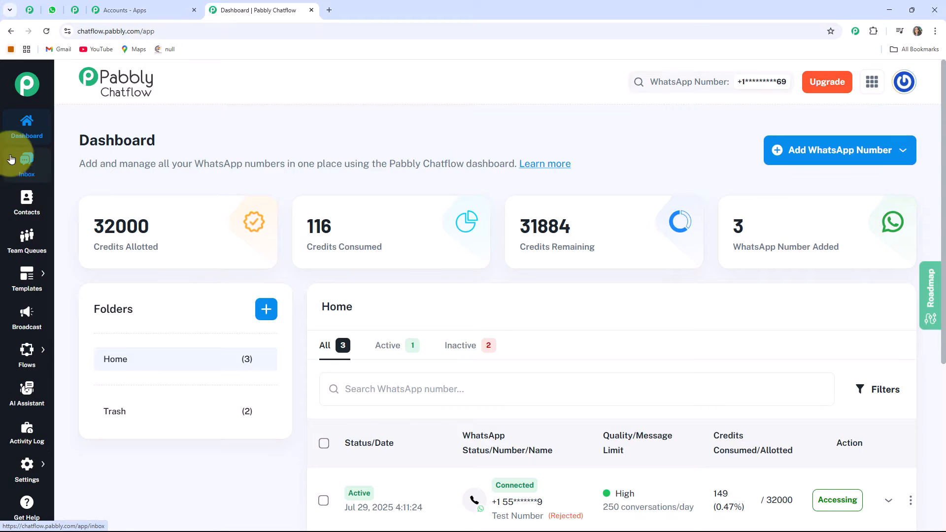
mouse_move(27, 359)
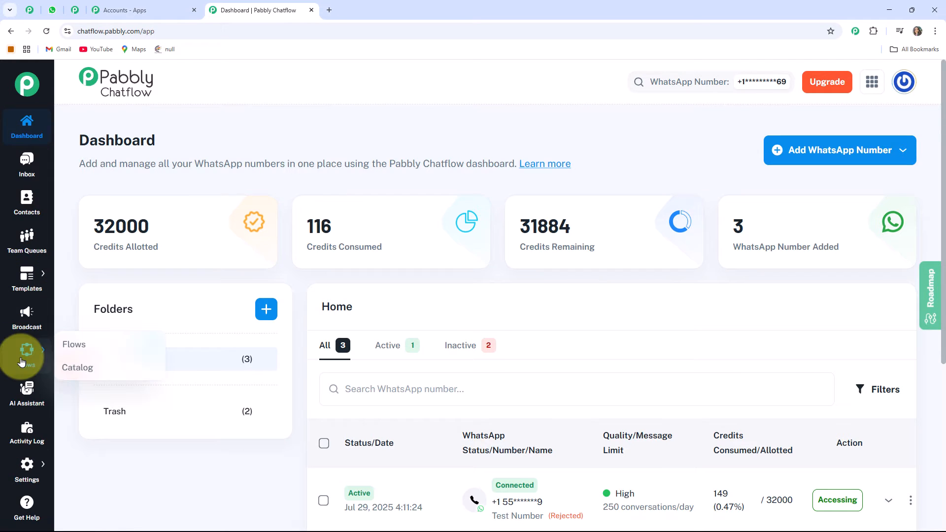
left_click(81, 349)
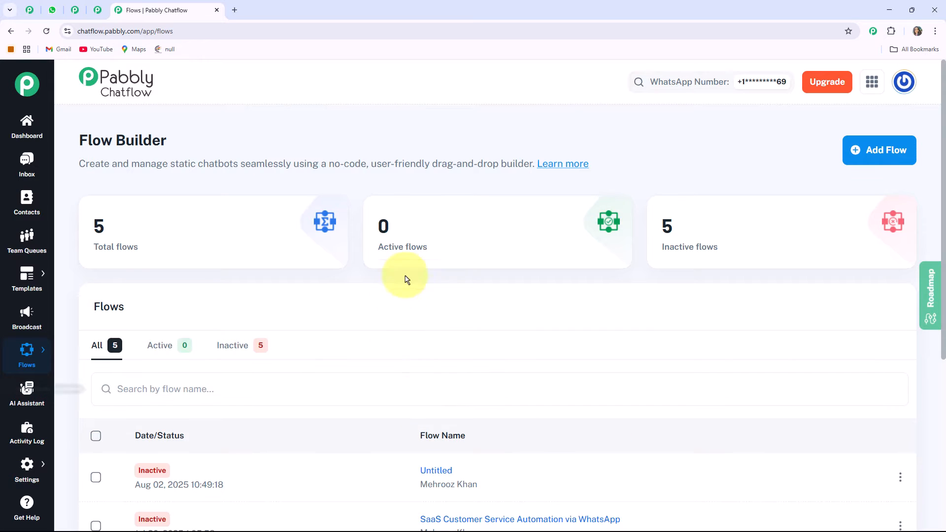
left_click(875, 153)
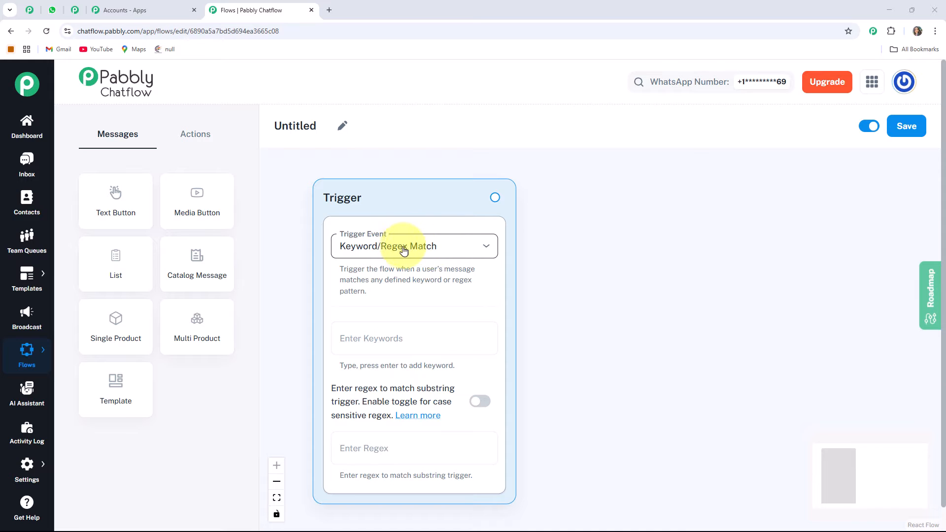
Keep Keyword/Regex Match as the trigger event and rename the flow to 'Automate Therapy Appointments & Follow-Ups via WhatsApp'.
left_click(445, 251)
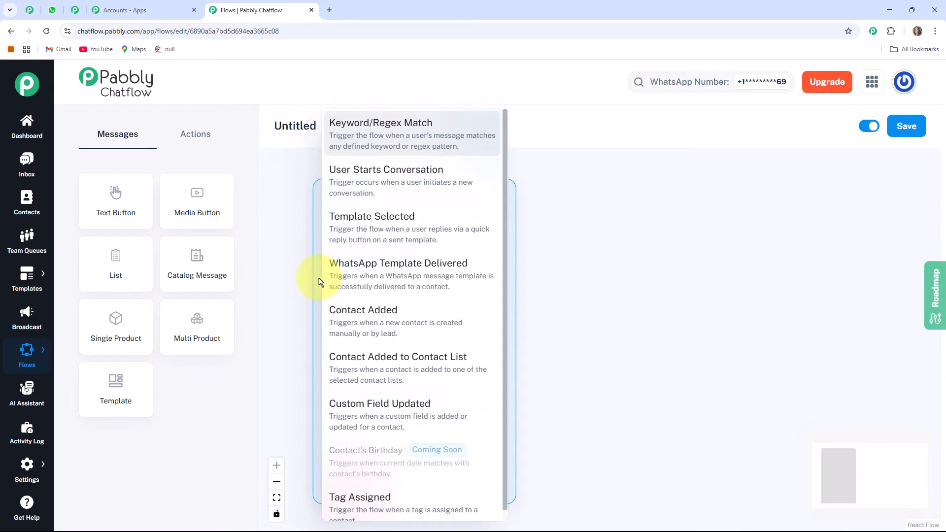
left_click(353, 134)
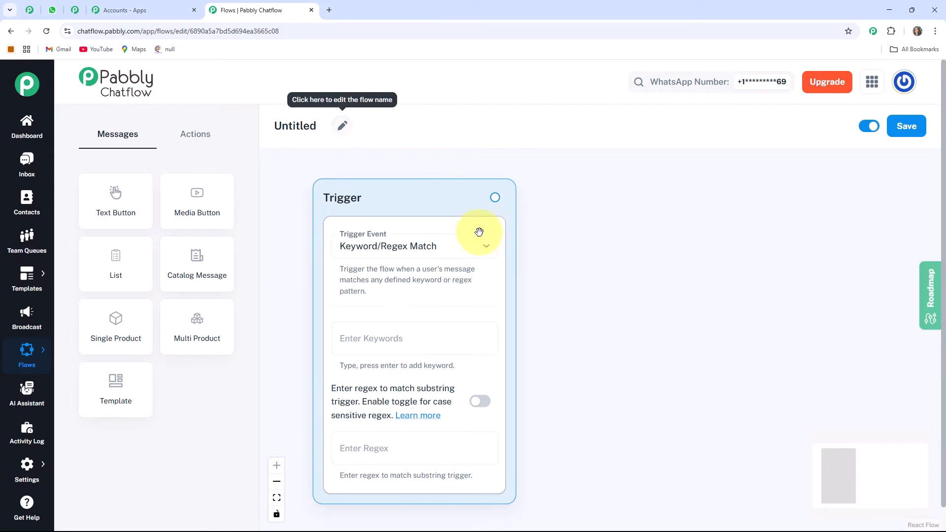
left_click(343, 128)
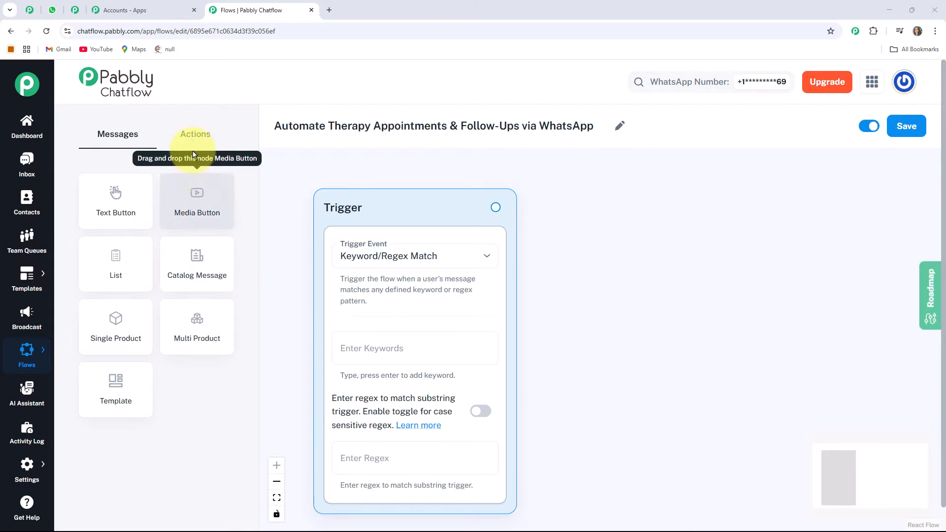
Save the flow with its active switch on.
left_click(193, 134)
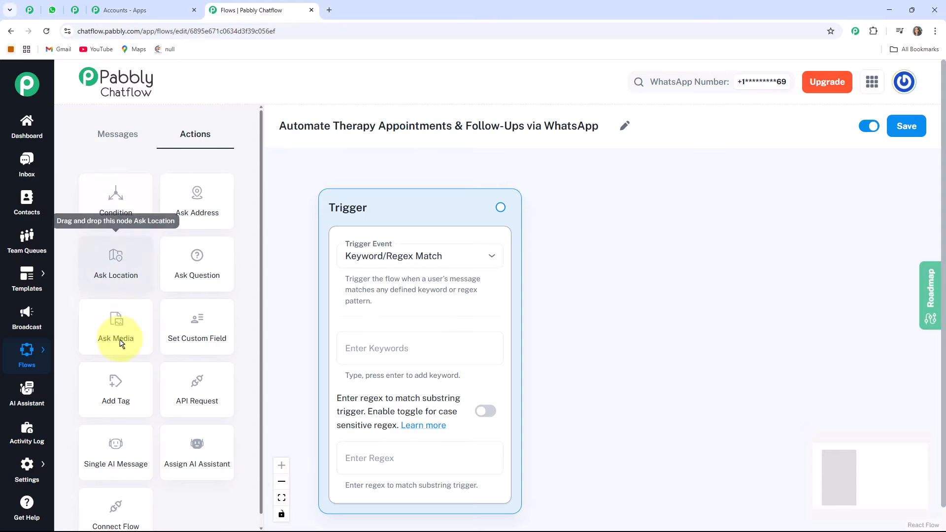
left_click(130, 139)
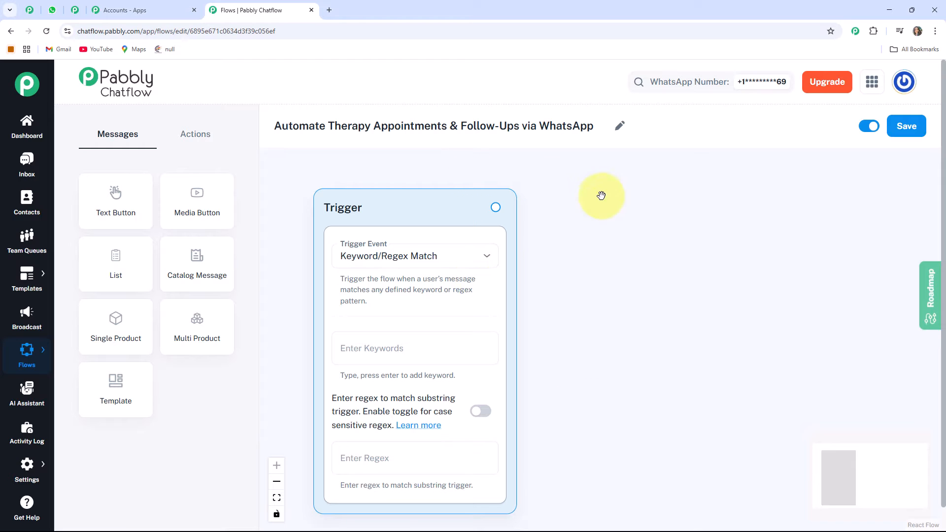
left_click(866, 129)
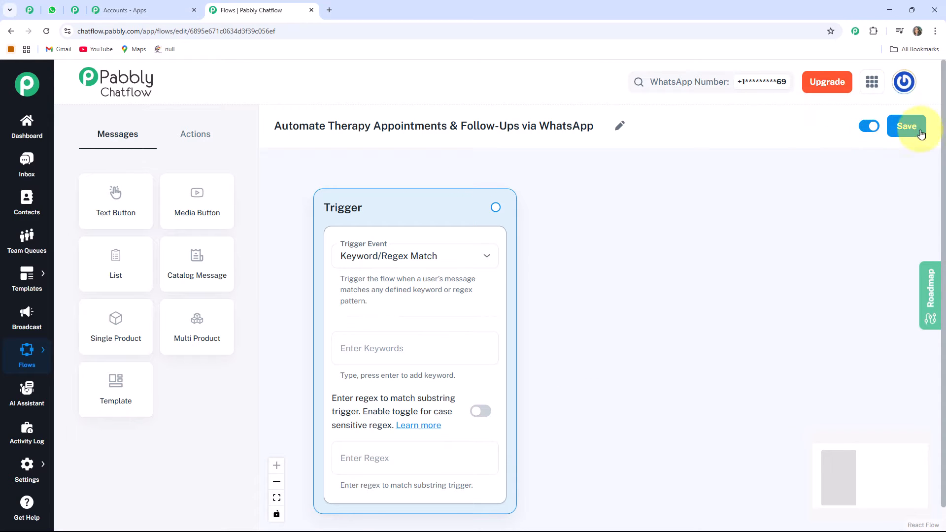
left_click(900, 129)
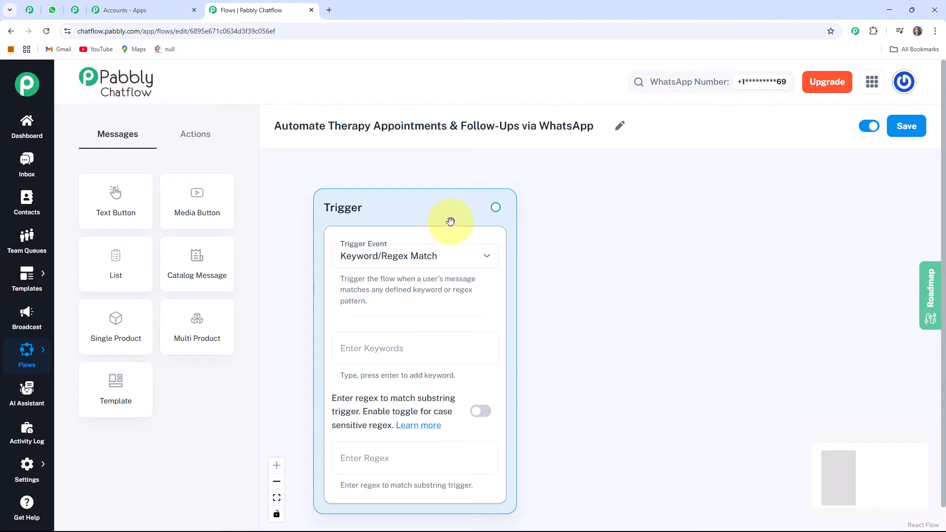
Add the trigger keywords Book Appointment, Therapy Session and Counselling.
left_click(356, 351)
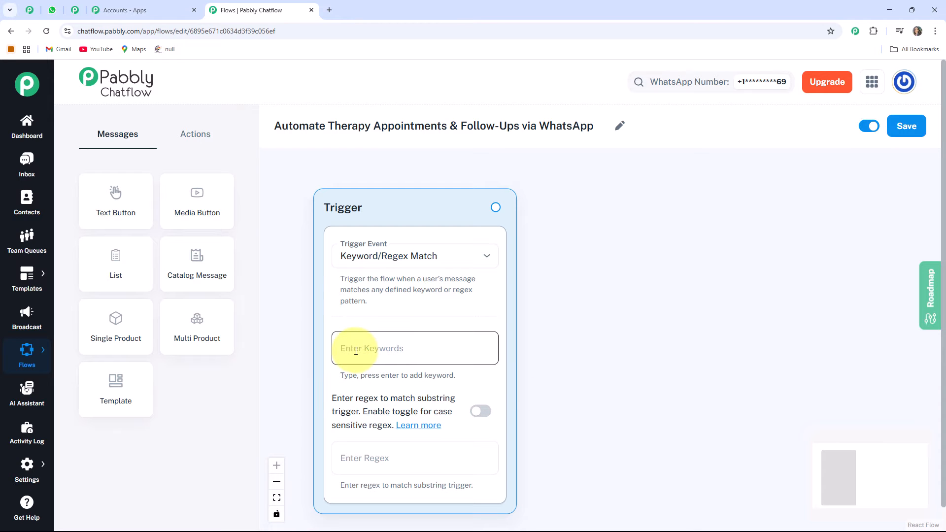
type("Book Appointment")
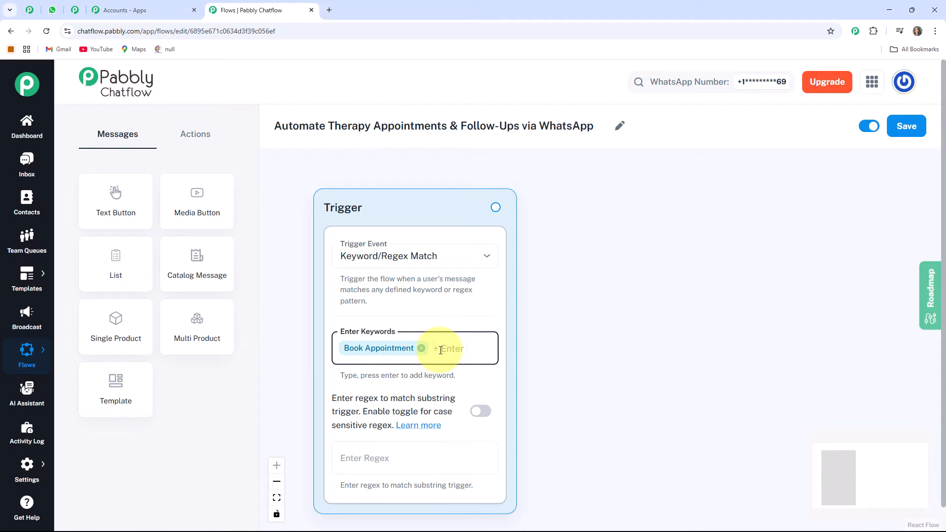
type("Therapy Session, Counselling")
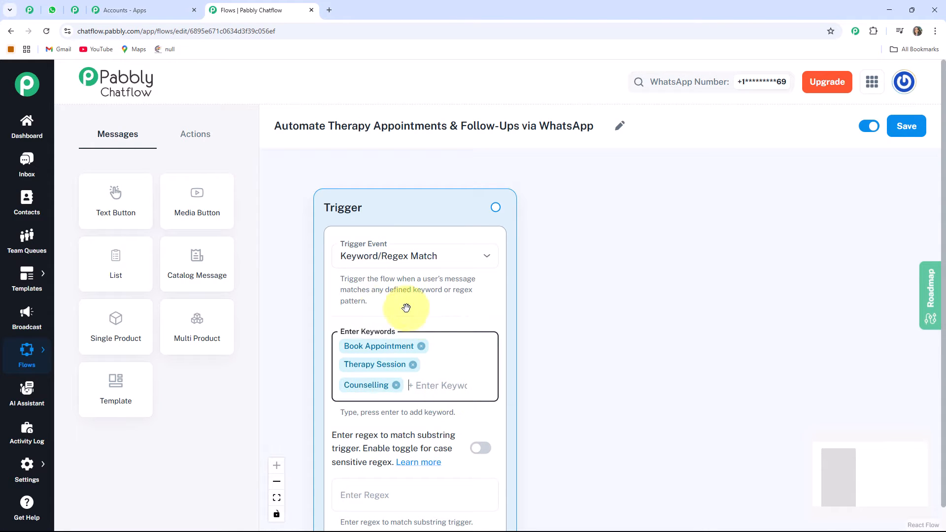
scroll(428, 335, "down", 2)
scroll(597, 398, "up", 1)
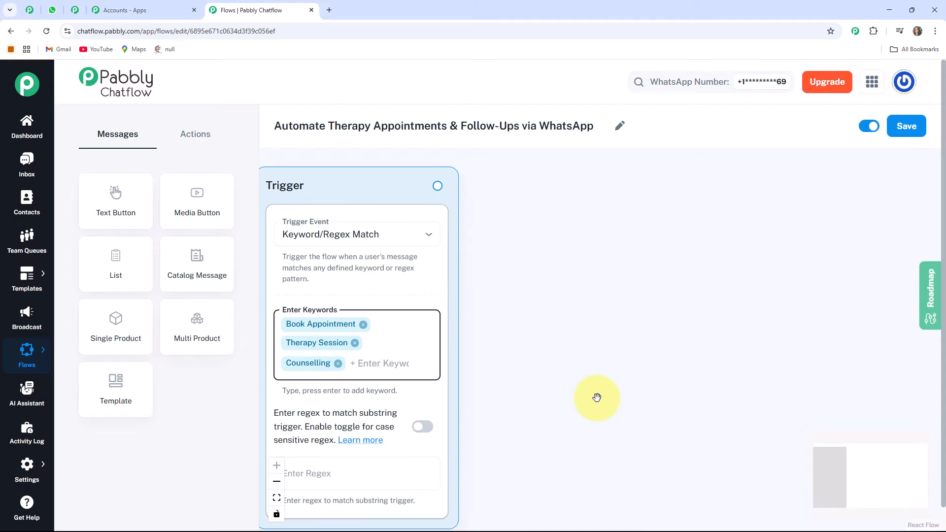
scroll(399, 280, "up", 2)
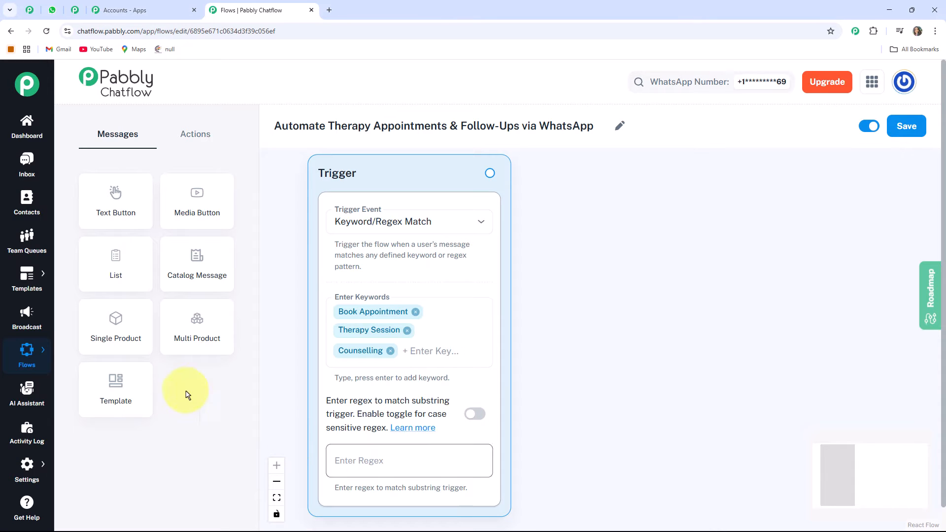
Add a List node after the trigger and set its body to '*Please choose the therapy service:*'.
left_click(116, 271)
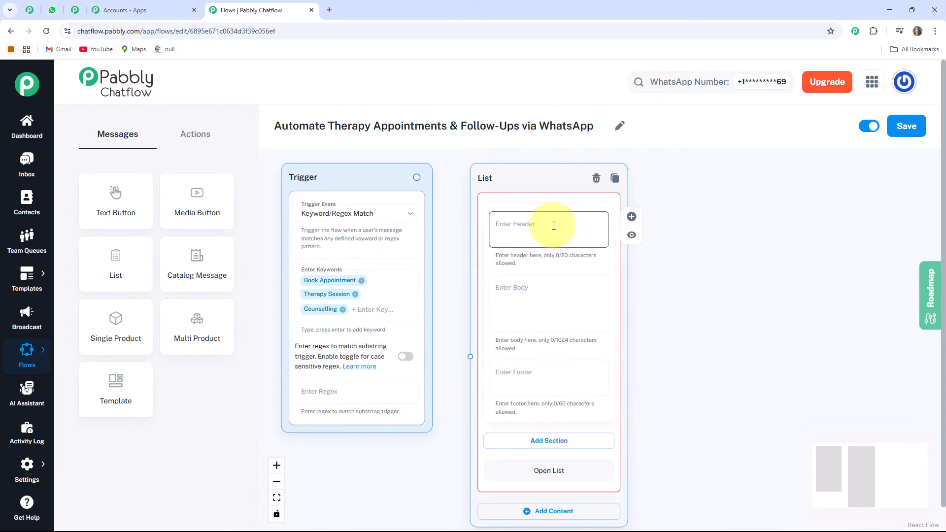
left_click_drag(727, 349, 673, 350)
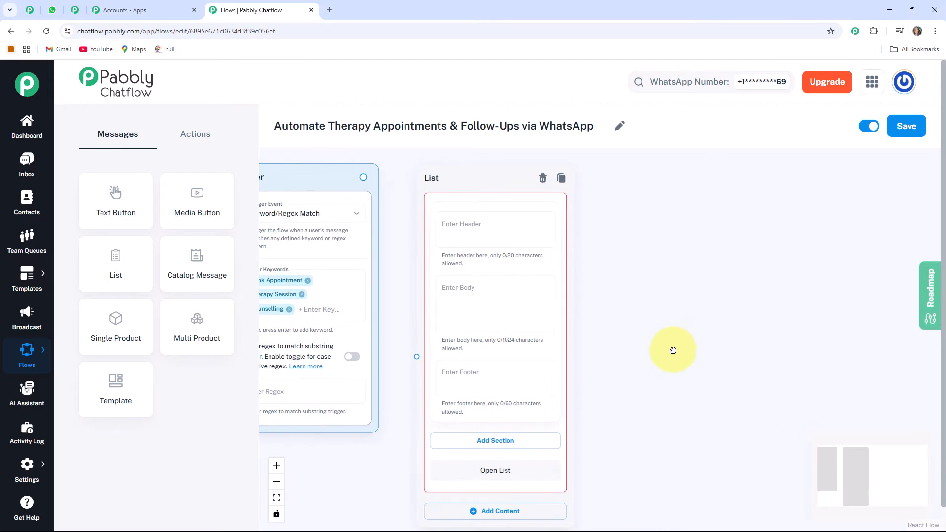
scroll(482, 265, "up", 1)
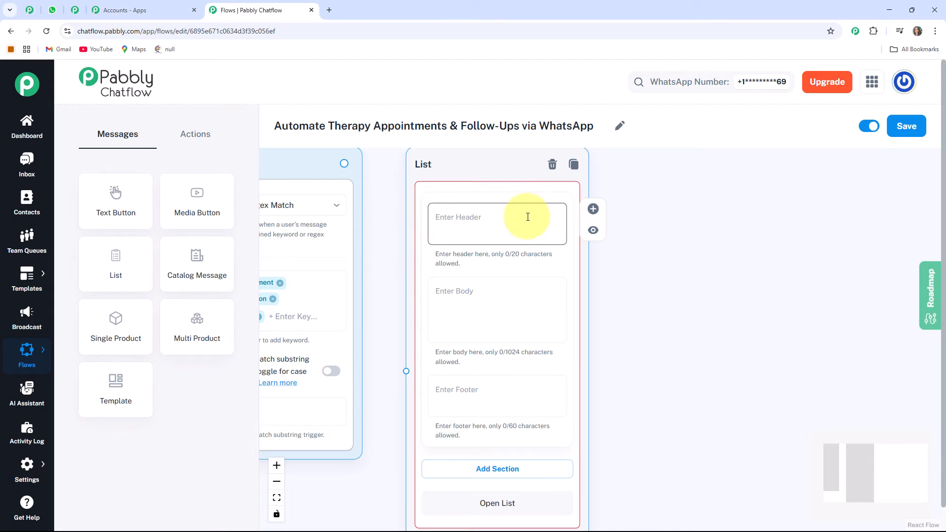
left_click(440, 294)
type("💆 *Please choose the therapy service:*")
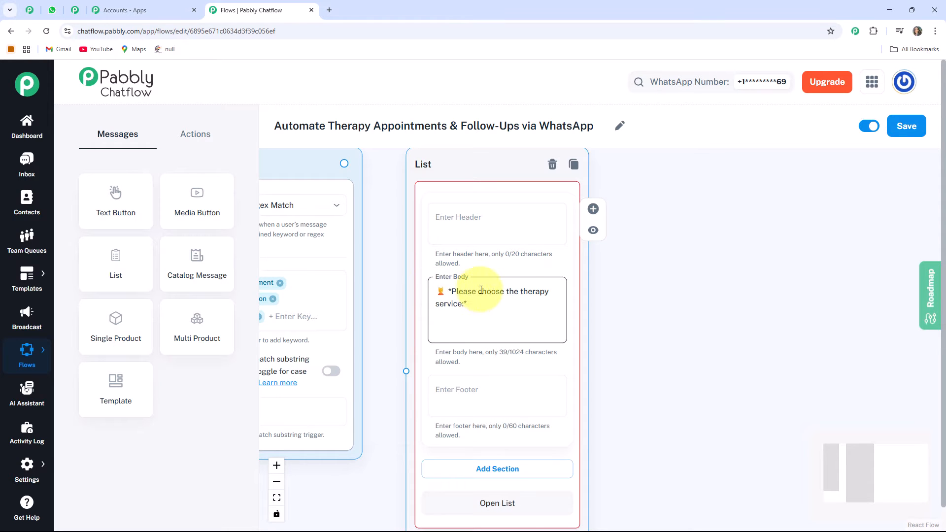
Add a section to the list and title it 'Available Therapy'.
scroll(451, 302, "up", 2)
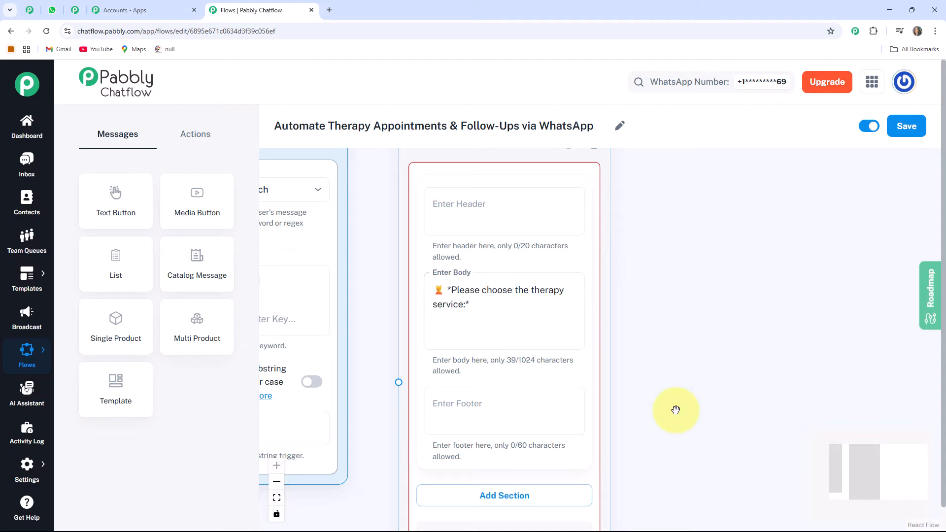
left_click_drag(675, 410, 662, 345)
left_click(450, 332)
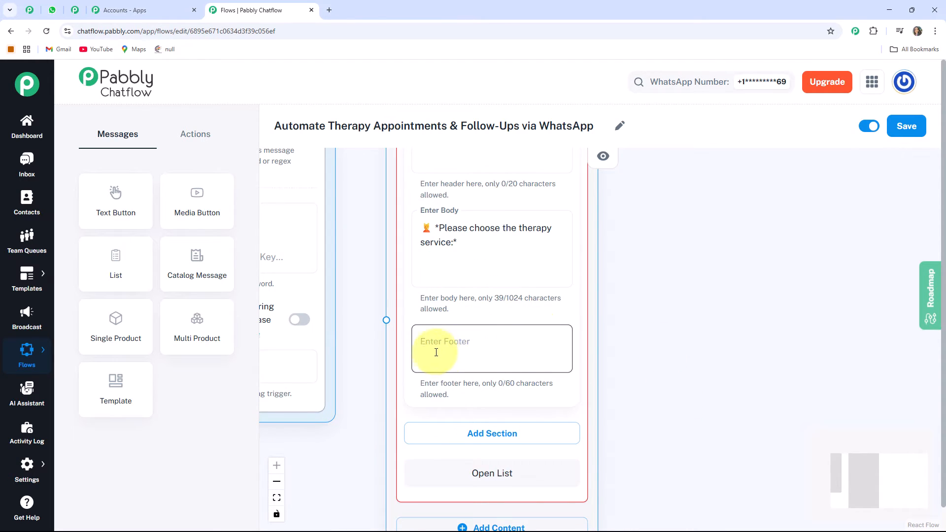
scroll(397, 258, "down", 3)
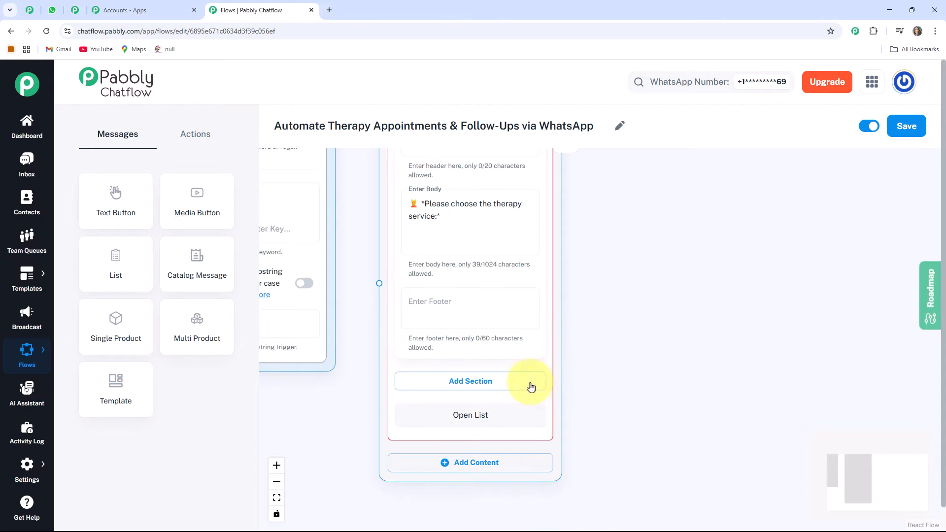
left_click(492, 389)
left_click_drag(617, 442, 611, 360)
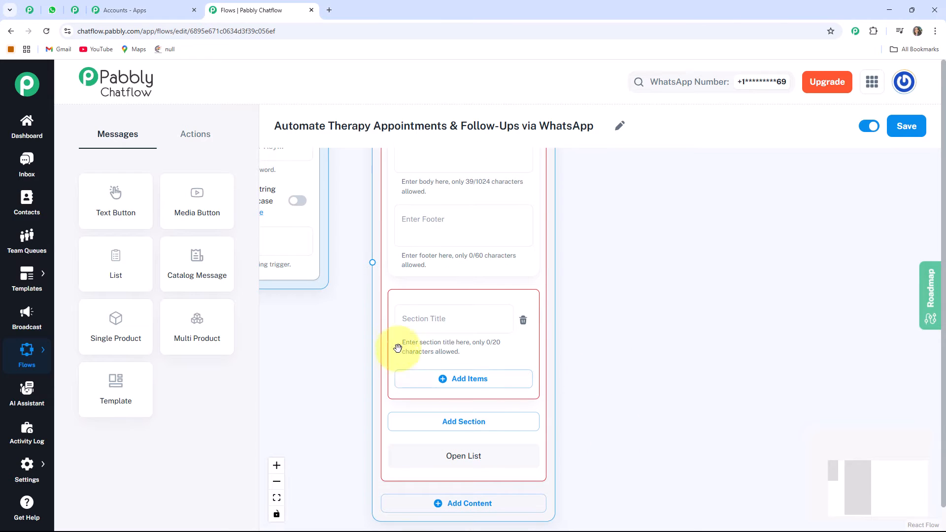
left_click(451, 319)
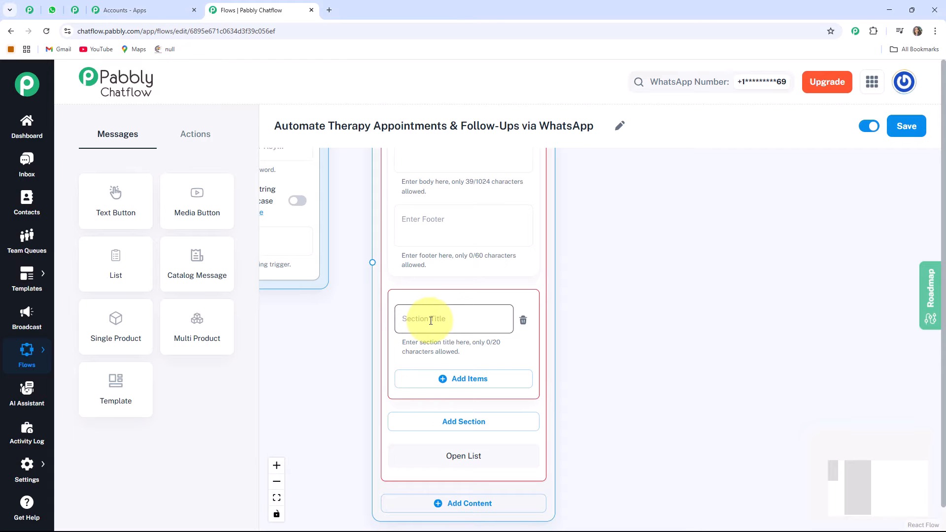
type("Available Therapy")
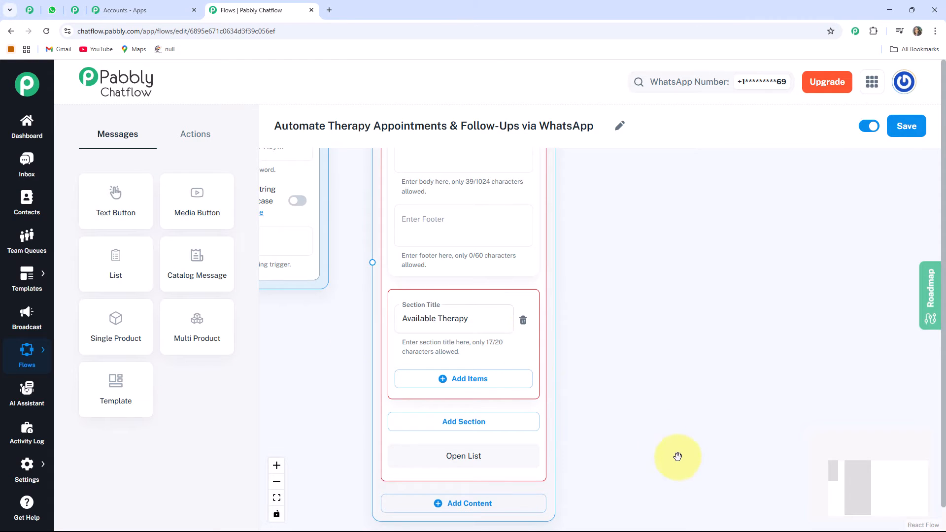
Add an item to the section titled 'Counseling 🧠'.
left_click_drag(678, 454, 666, 415)
left_click_drag(383, 300, 389, 321)
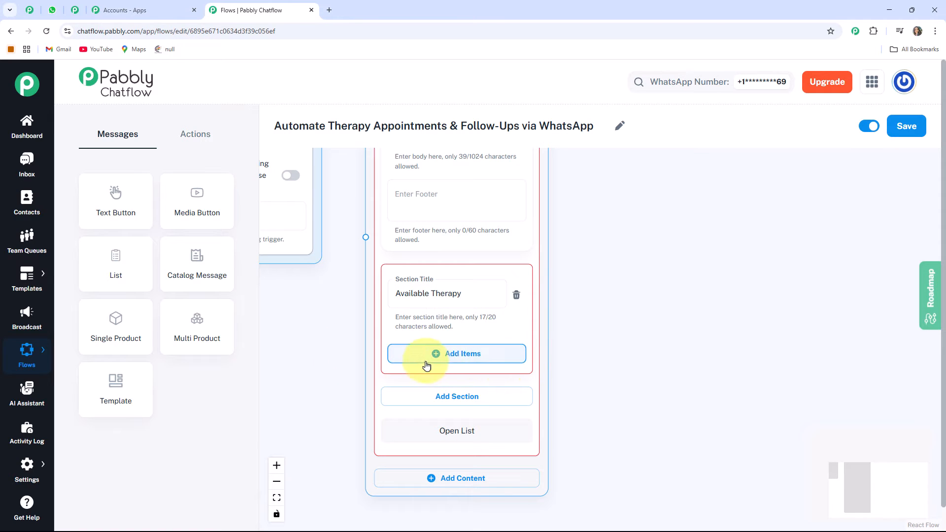
left_click(464, 359)
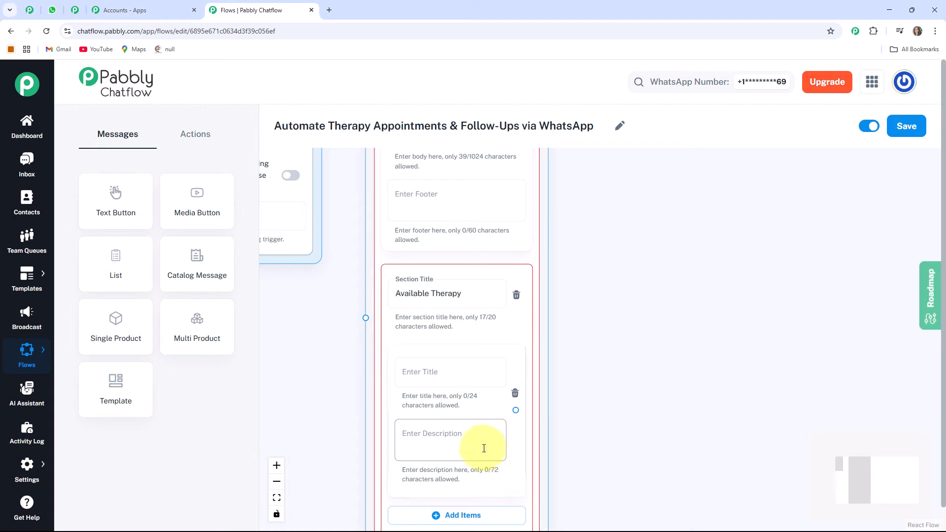
left_click_drag(631, 469, 629, 418)
left_click(439, 324)
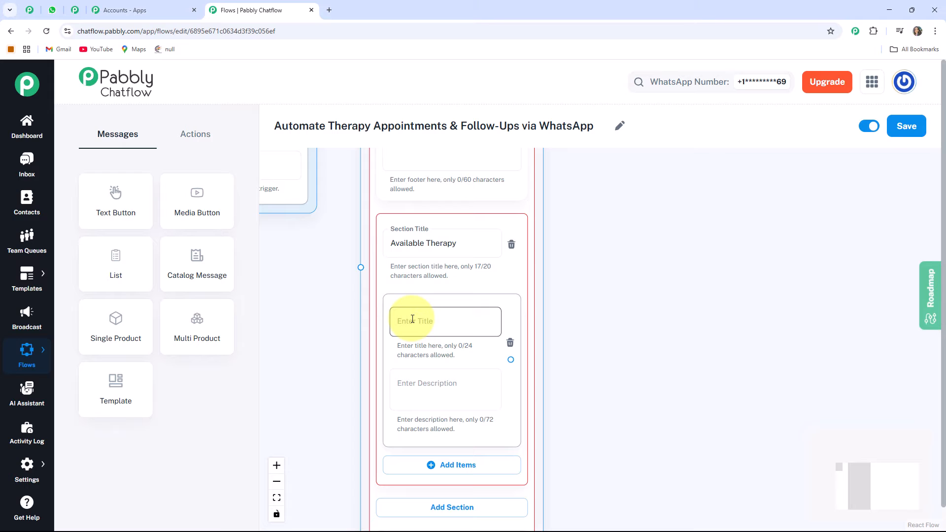
type("Counseling 🧠")
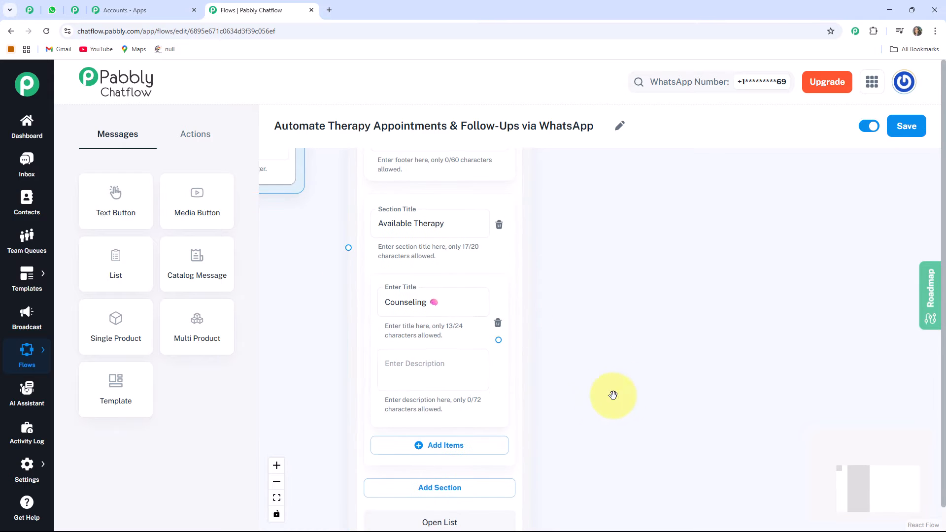
left_click(402, 376)
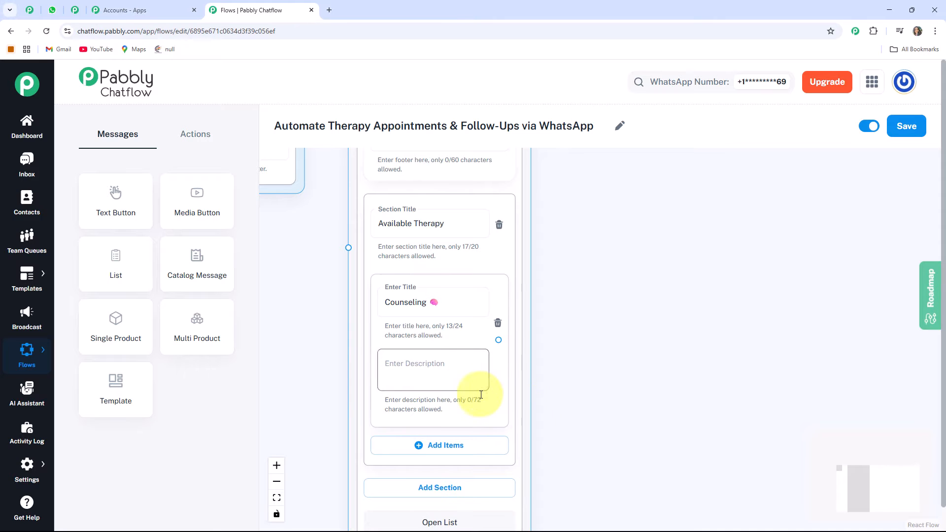
left_click_drag(624, 424, 622, 357)
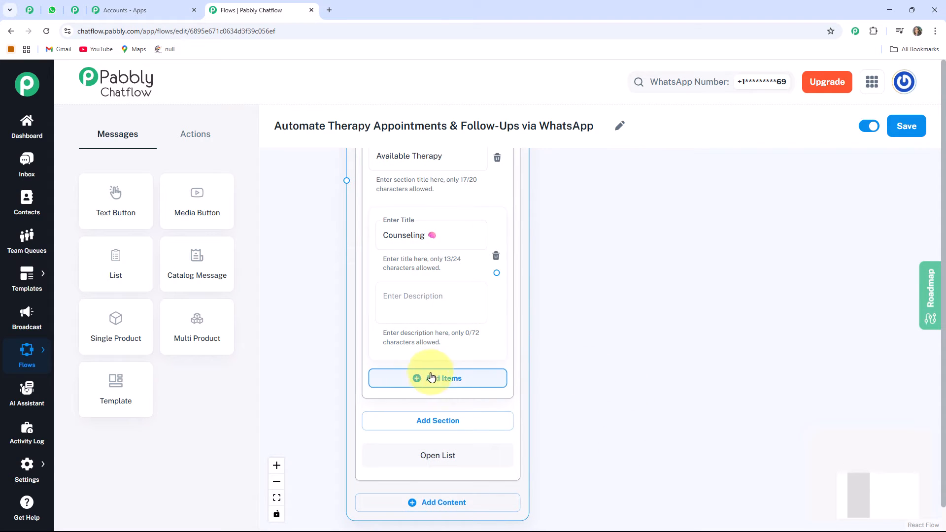
Add a second item to the section titled 'Cognitive Therapy' with its emoji.
left_click(446, 385)
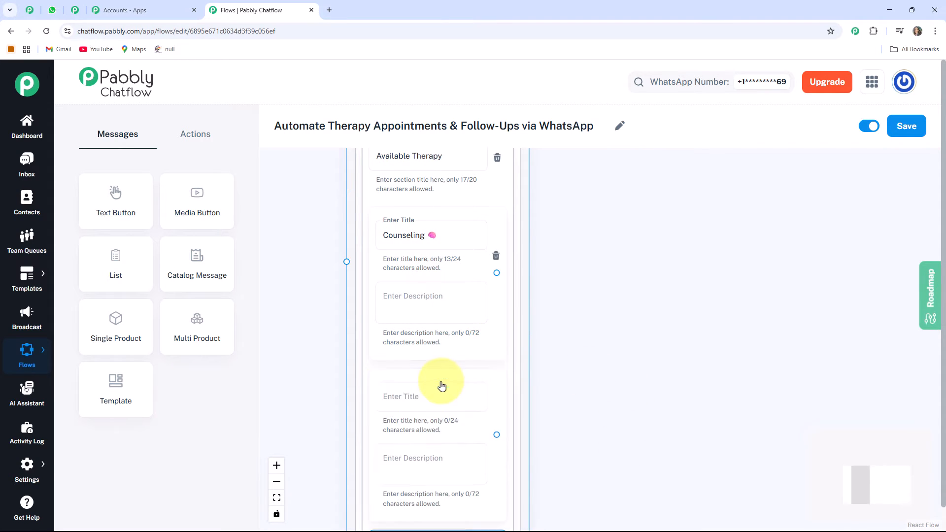
left_click_drag(643, 483, 579, 418)
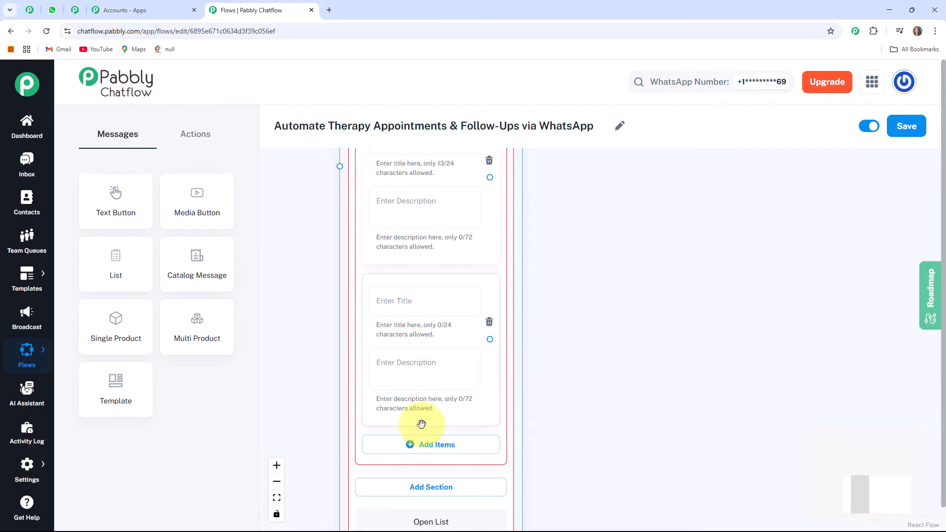
left_click(378, 302)
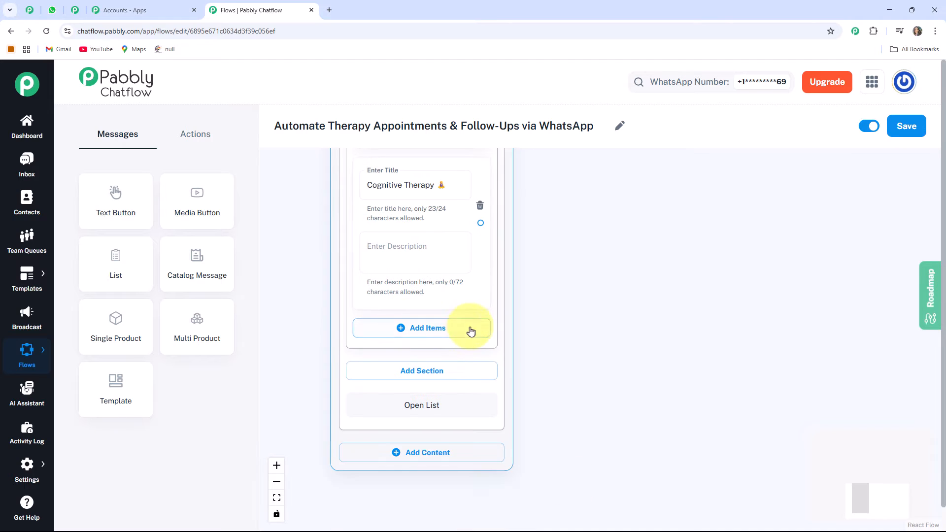
Add a third item to the section titled 'Massage Therapy' with its emoji.
left_click(400, 327)
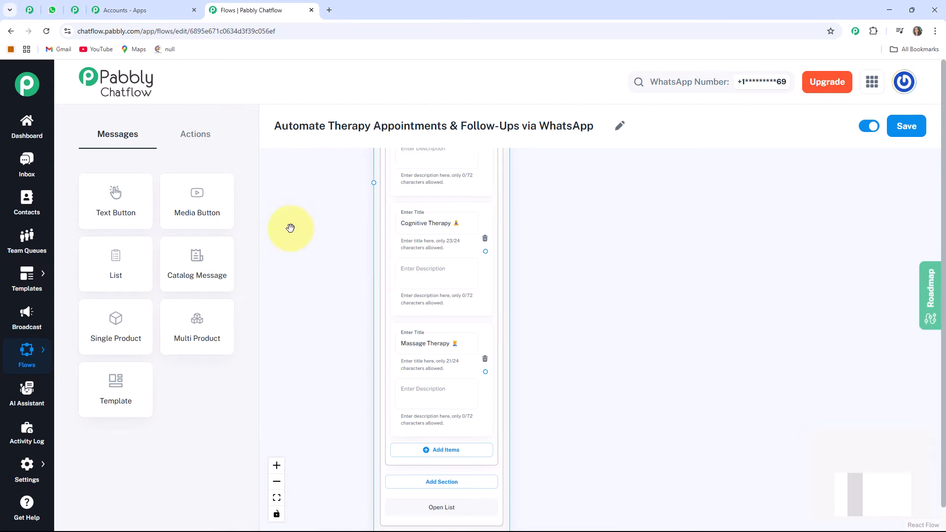
left_click_drag(289, 226, 326, 416)
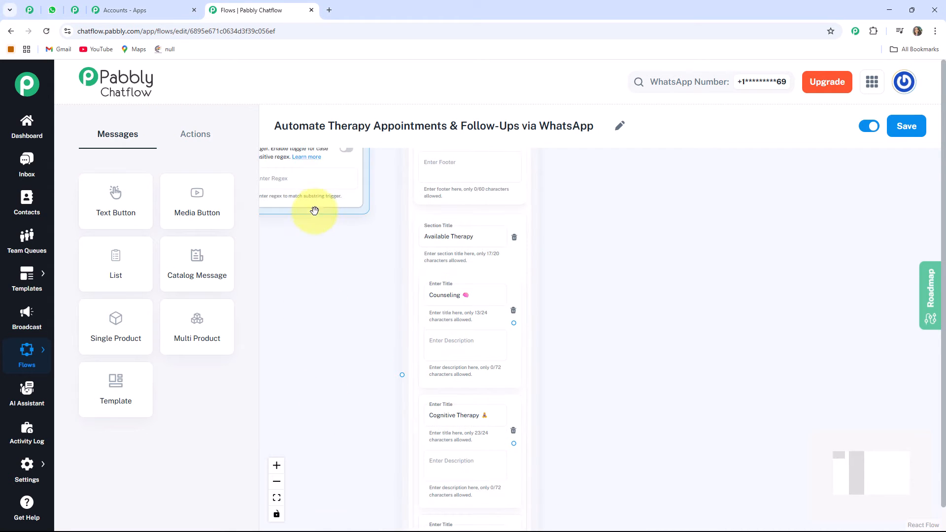
left_click_drag(315, 210, 341, 387)
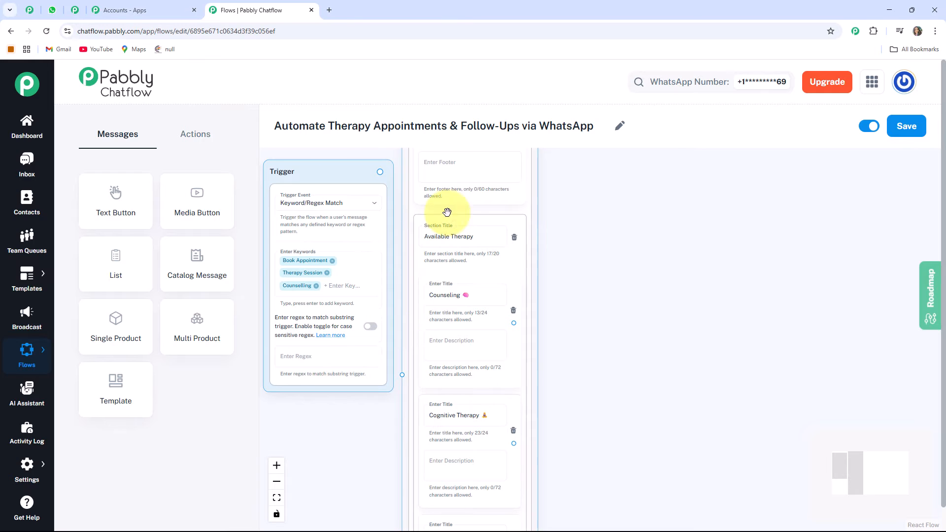
left_click_drag(677, 449, 775, 441)
left_click_drag(410, 179, 374, 196)
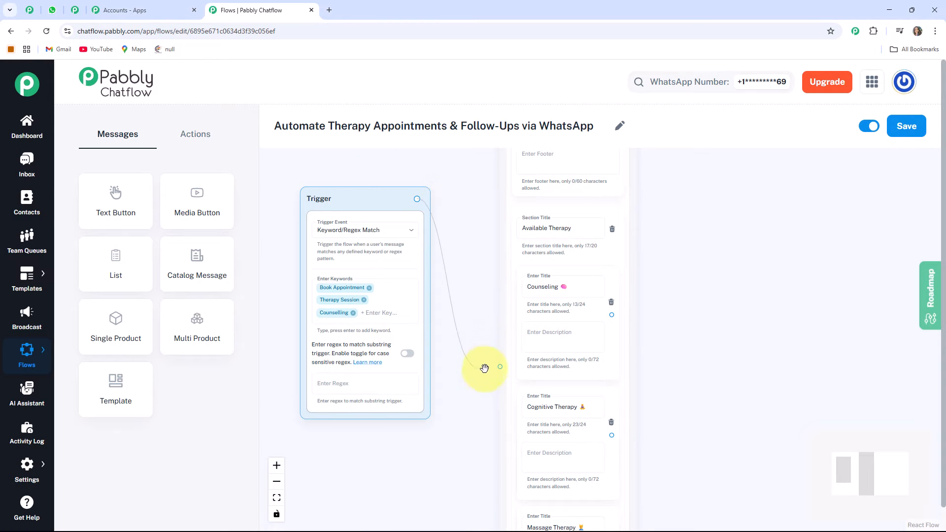
left_click_drag(497, 370, 532, 389)
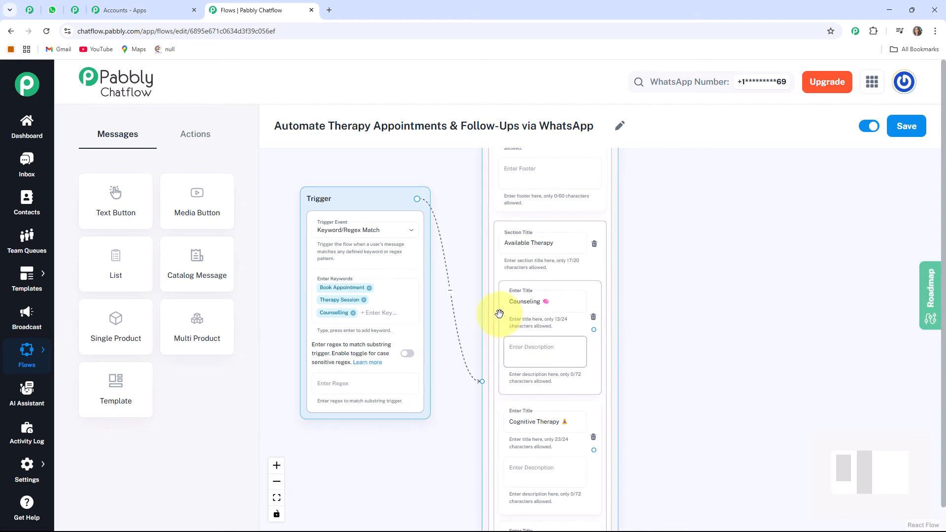
Examine the trigger's connection and the list items across the canvas.
scroll(500, 314, "down", 3)
left_click_drag(602, 395, 540, 389)
scroll(404, 382, "up", 4)
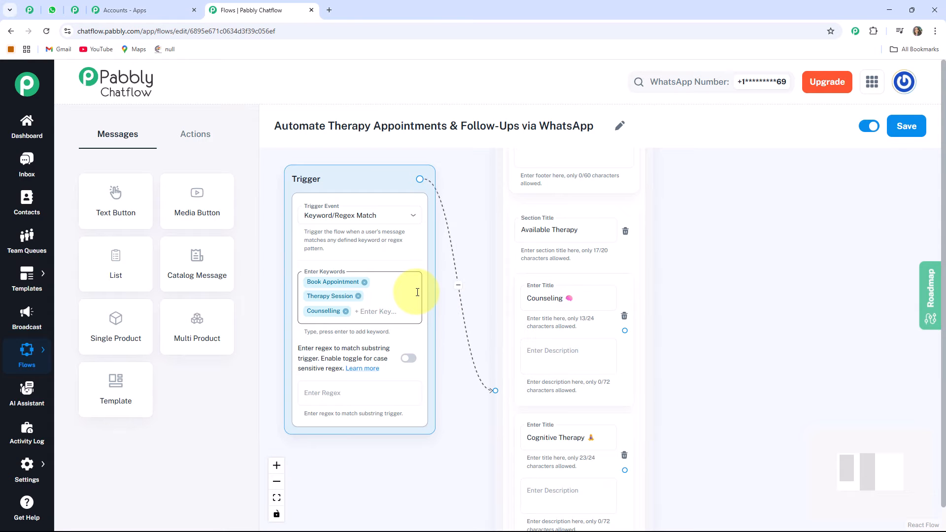
scroll(418, 302, "down", 2)
scroll(418, 302, "up", 2)
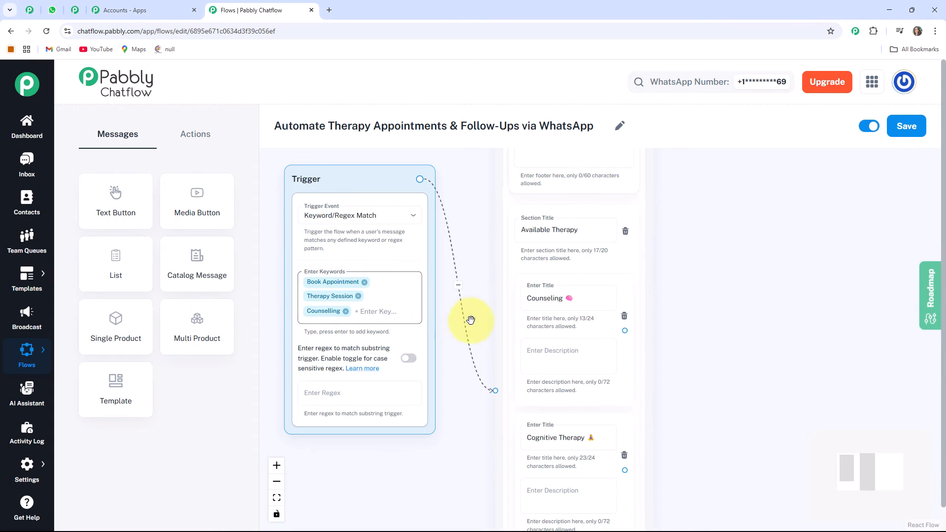
scroll(471, 321, "down", 5)
left_click_drag(646, 394, 562, 313)
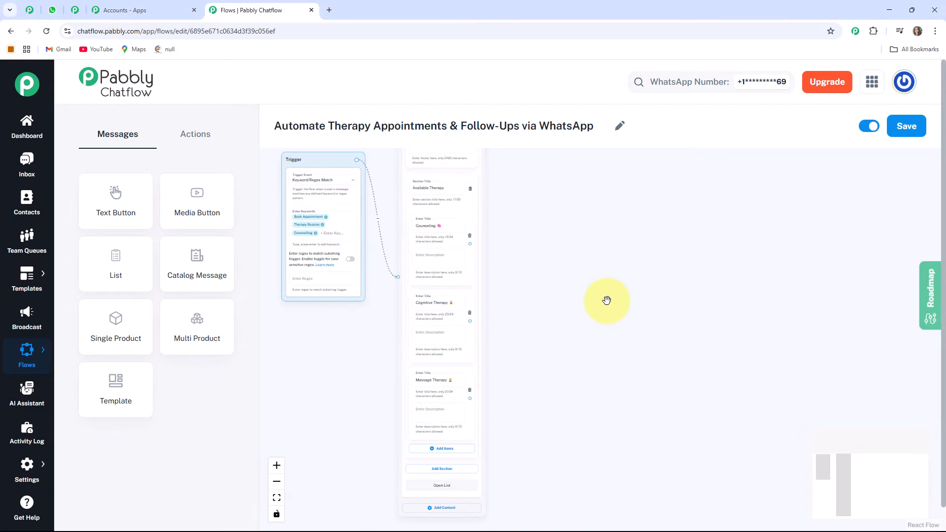
scroll(607, 301, "up", 3)
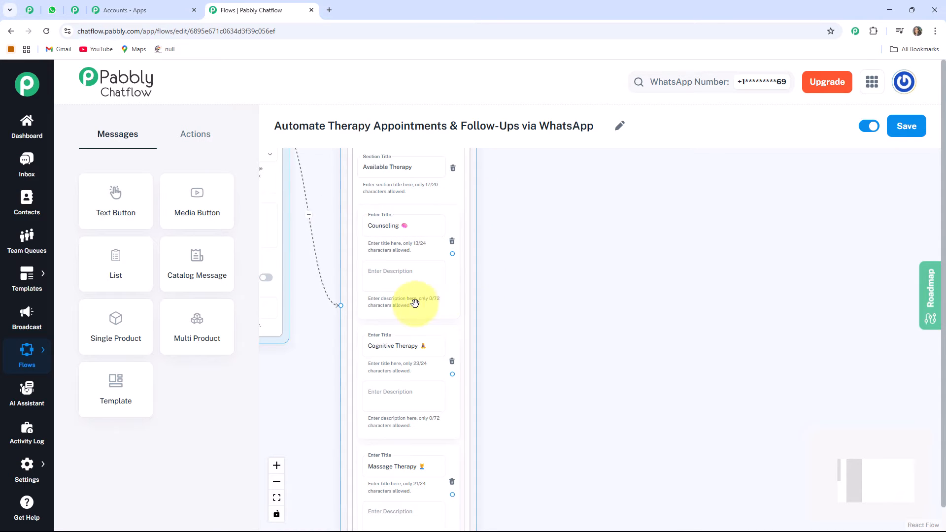
Add a Set Custom Field action node beside the list node.
left_click(197, 136)
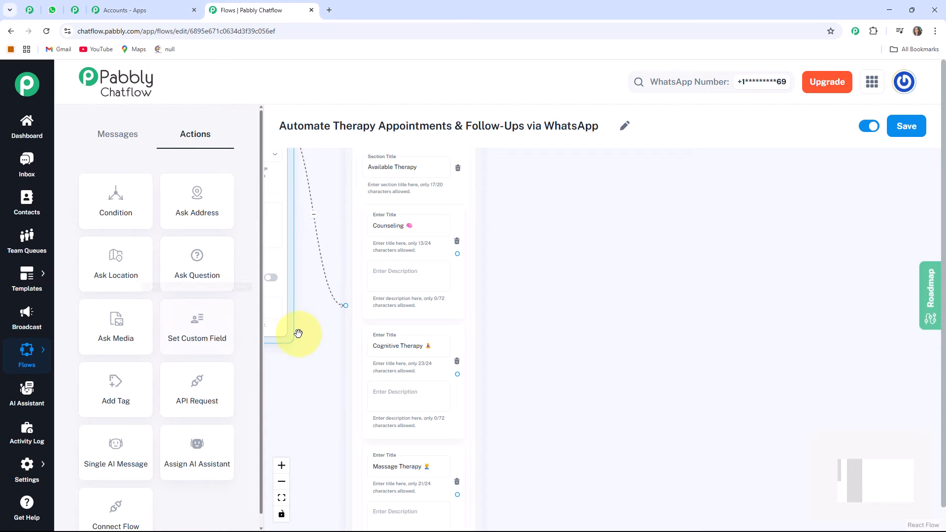
left_click_drag(297, 332, 414, 365)
left_click_drag(432, 439, 407, 474)
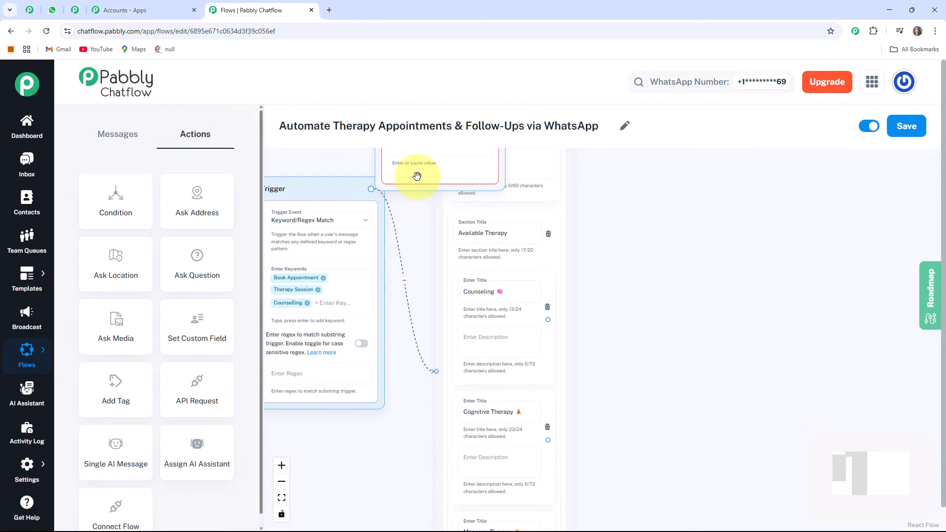
left_click_drag(418, 176, 646, 370)
left_click_drag(640, 401, 539, 327)
left_click_drag(529, 197, 529, 203)
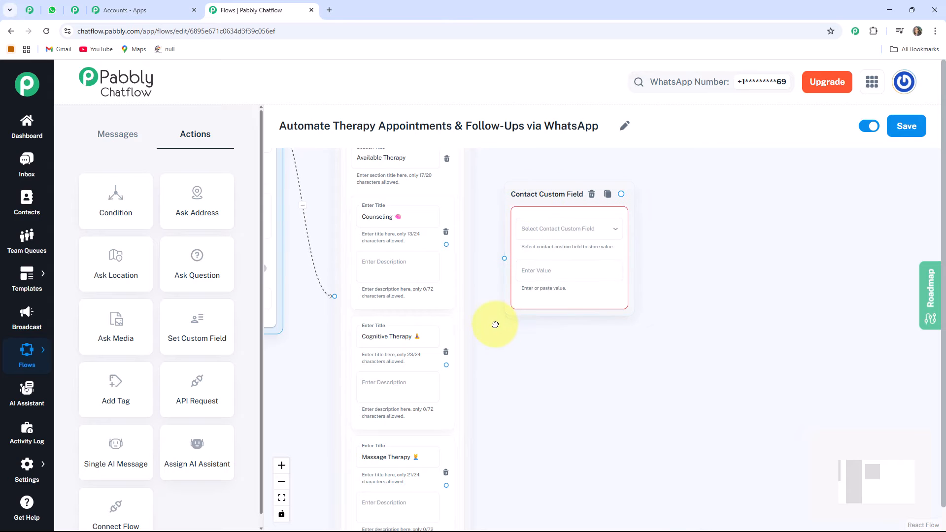
left_click_drag(496, 324, 492, 356)
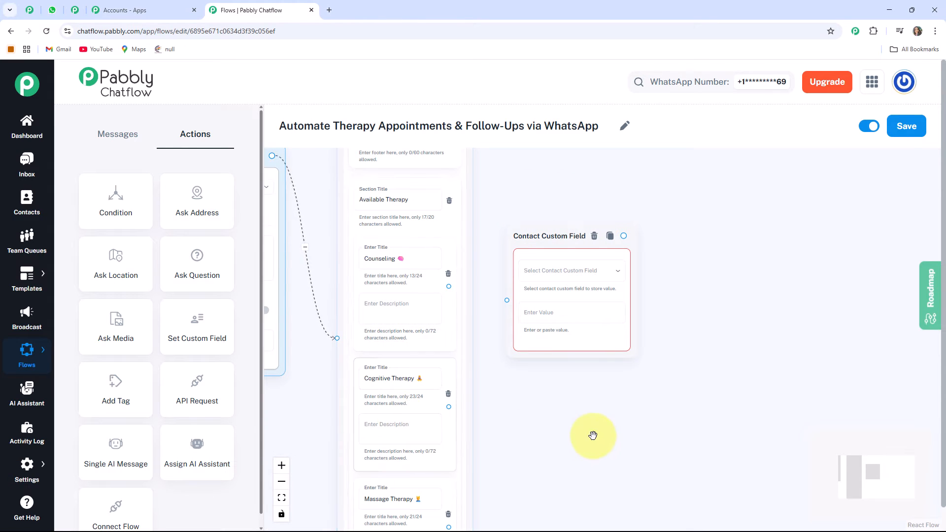
Set the custom field node's contact field to TherapyService.
scroll(595, 435, "down", 2)
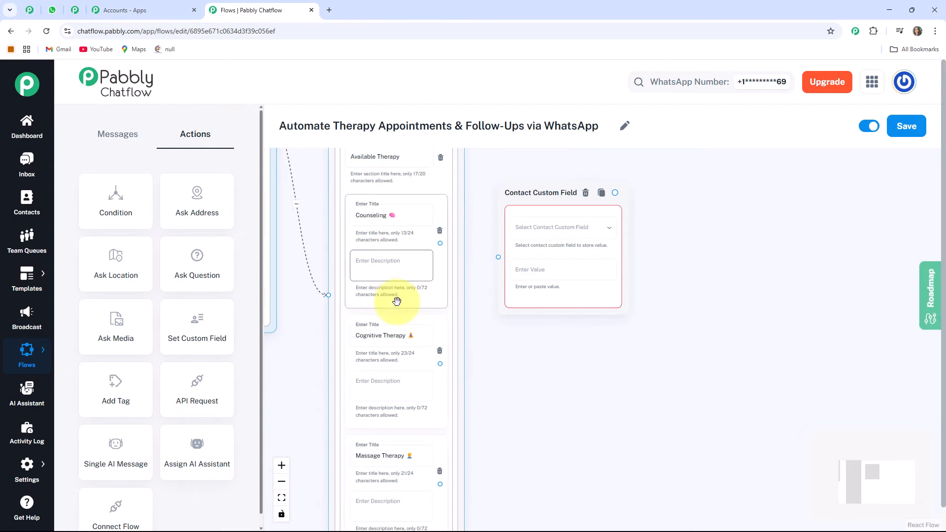
left_click(399, 355)
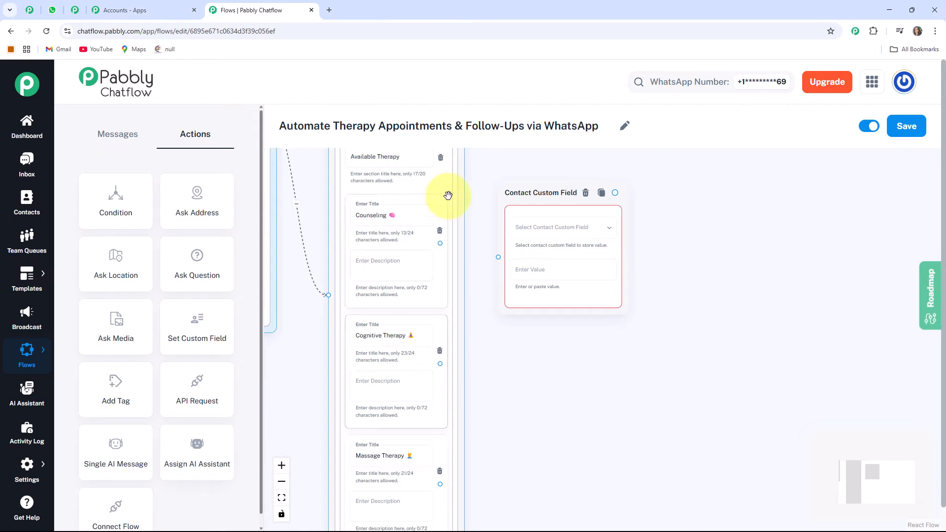
left_click(560, 223)
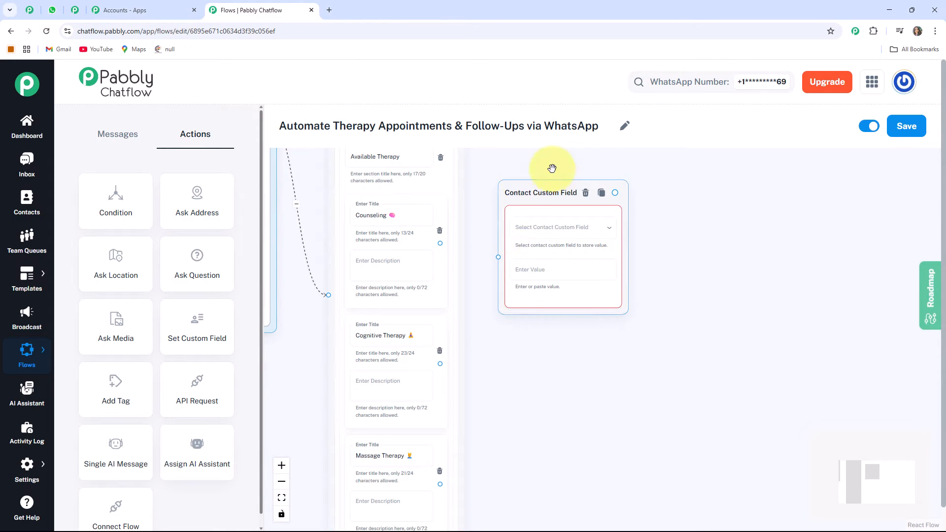
left_click_drag(630, 308, 602, 335)
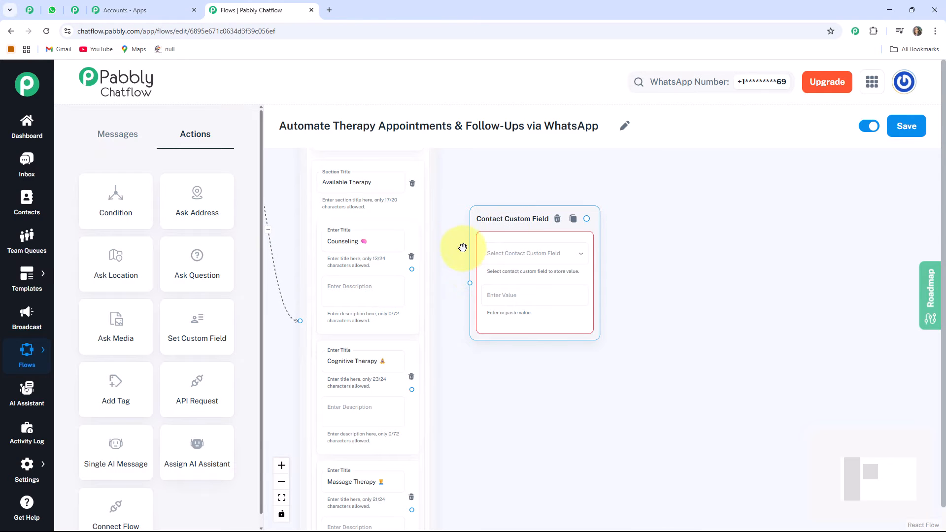
left_click(534, 253)
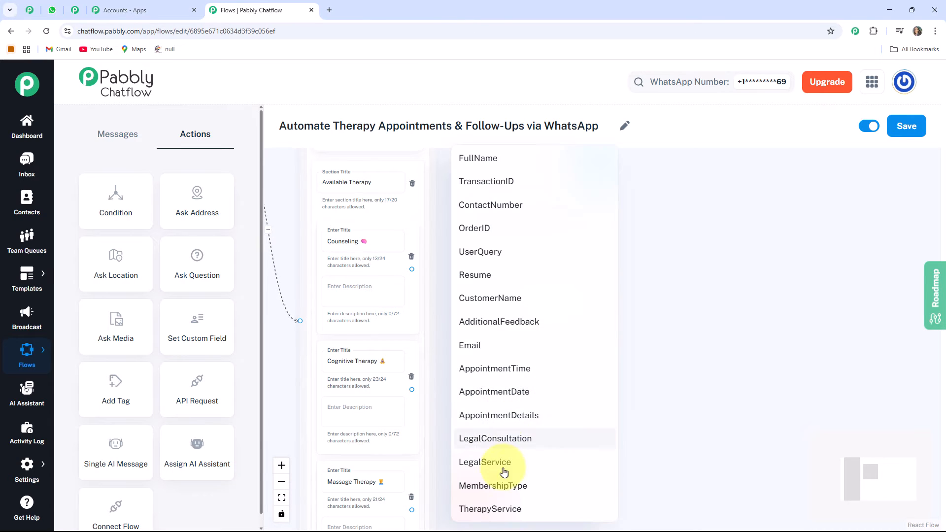
left_click(494, 510)
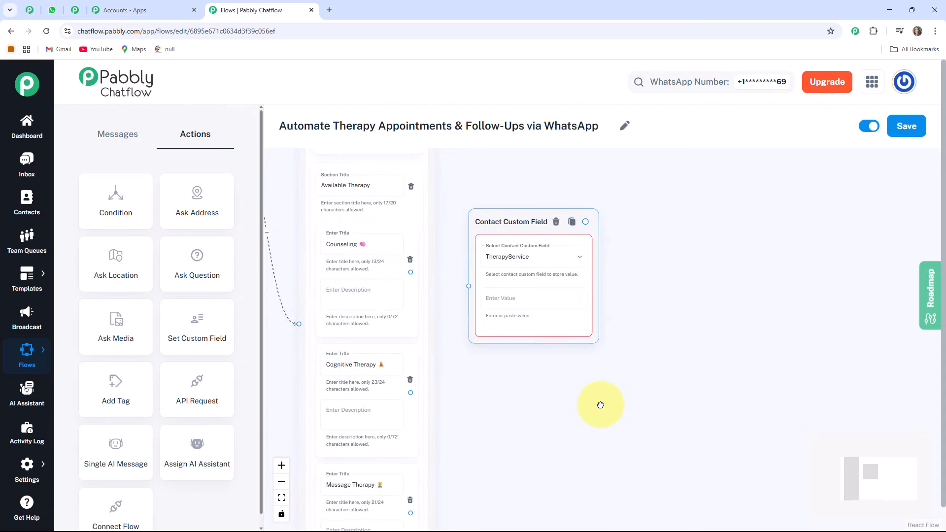
Paste the Counseling item title as the node's value and connect the Counseling list item to the node.
left_click(359, 249)
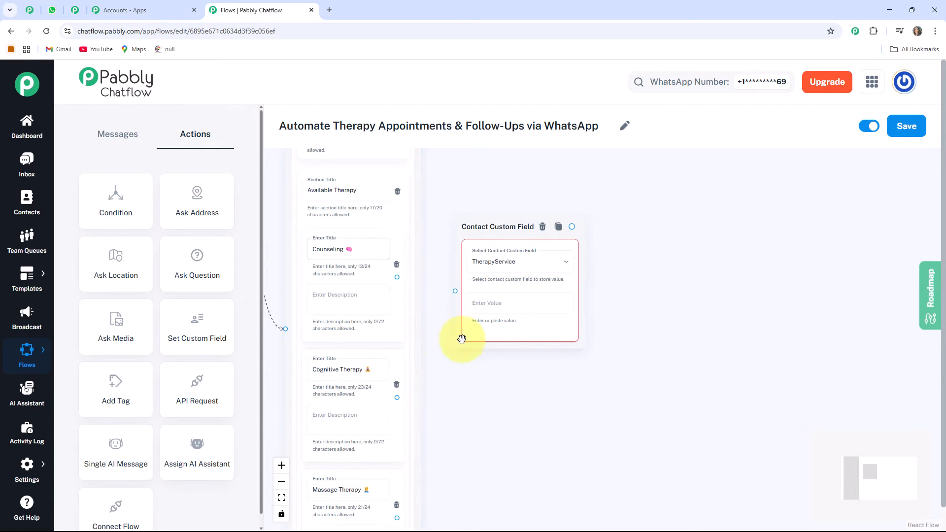
left_click(480, 305)
type("Counseling 🧠")
left_click(396, 278)
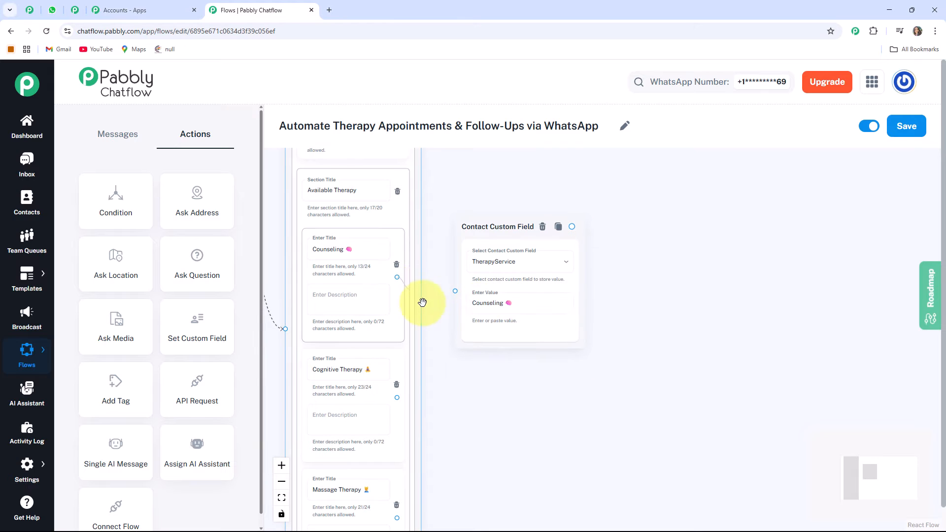
left_click_drag(422, 302, 453, 291)
Add two more Set Custom Field nodes below the first one.
left_click_drag(481, 228, 503, 256)
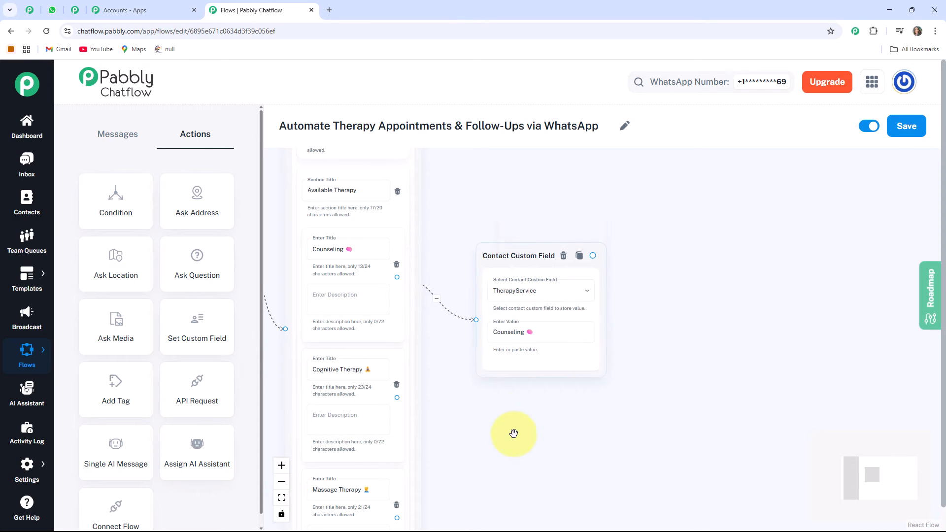
left_click_drag(513, 434, 511, 356)
scroll(493, 345, "down", 1)
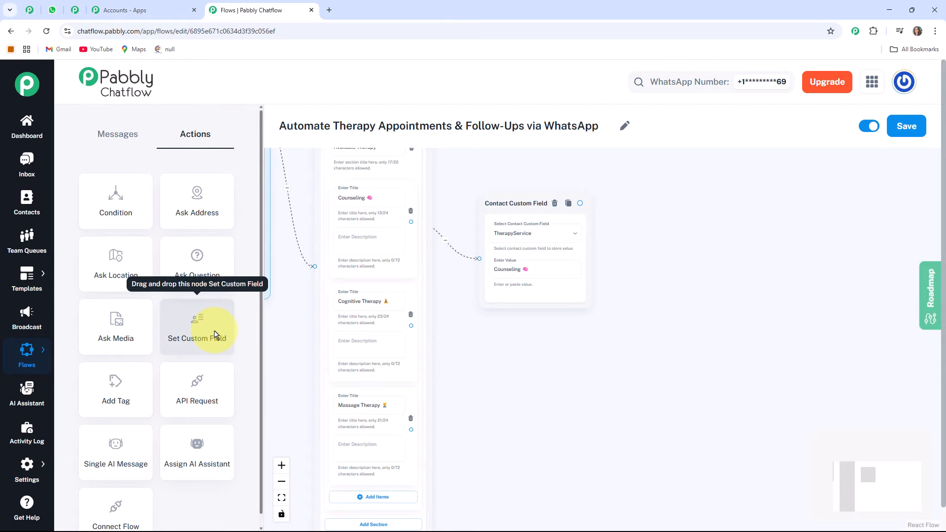
left_click_drag(215, 335, 547, 338)
scroll(547, 338, "down", 3)
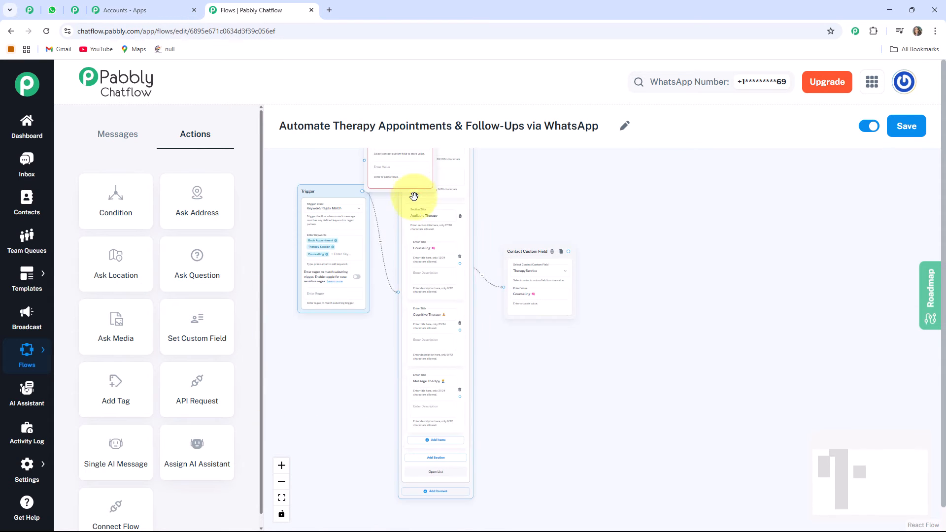
left_click_drag(414, 195, 382, 217)
left_click_drag(382, 151, 500, 450)
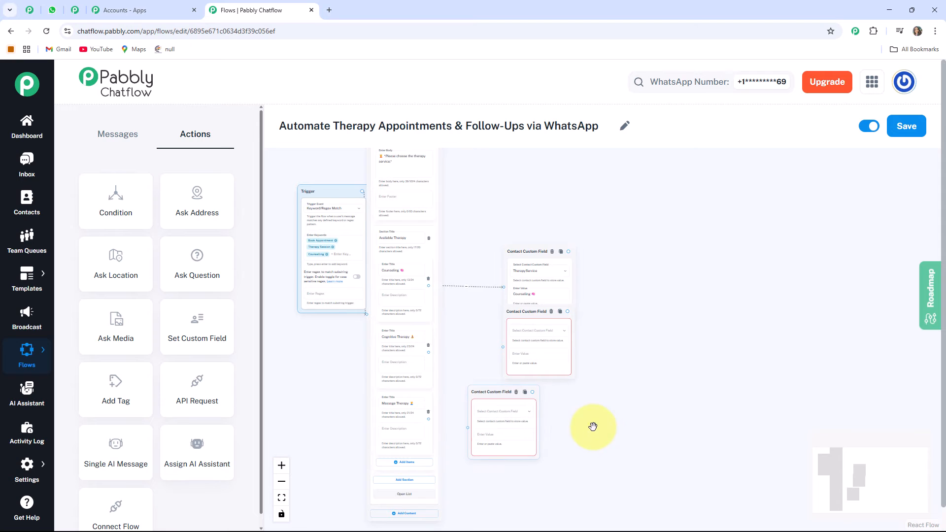
left_click_drag(316, 177, 279, 186)
left_click_drag(529, 309, 496, 320)
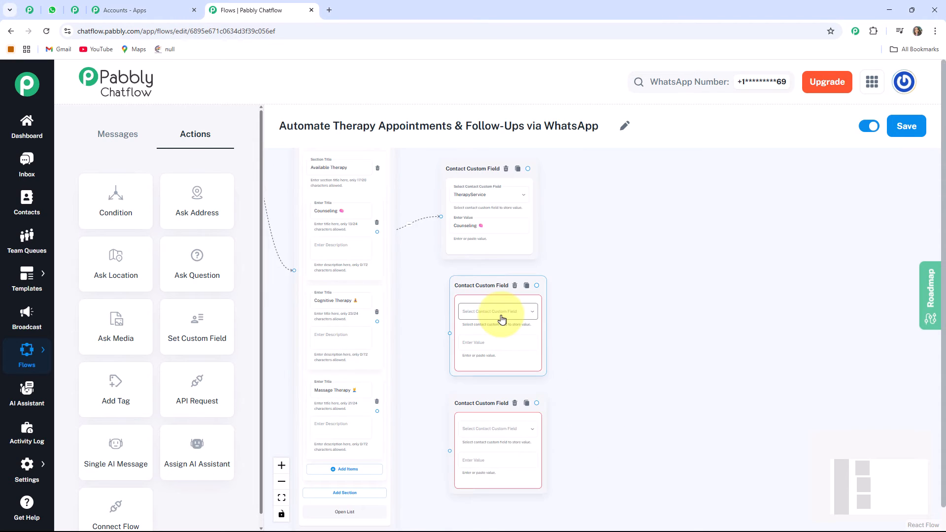
Set the second custom field node to TherapyService with the pasted Cognitive Therapy item title as value.
left_click(502, 320)
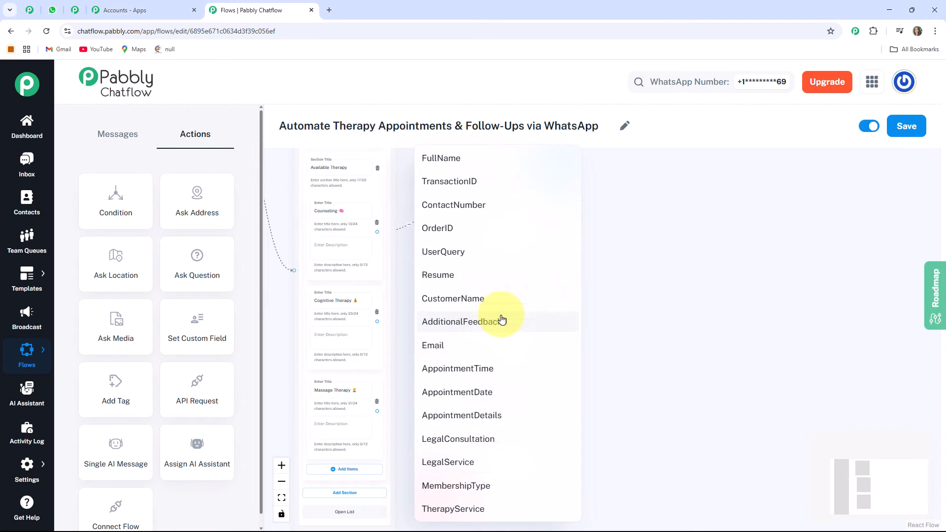
left_click(471, 509)
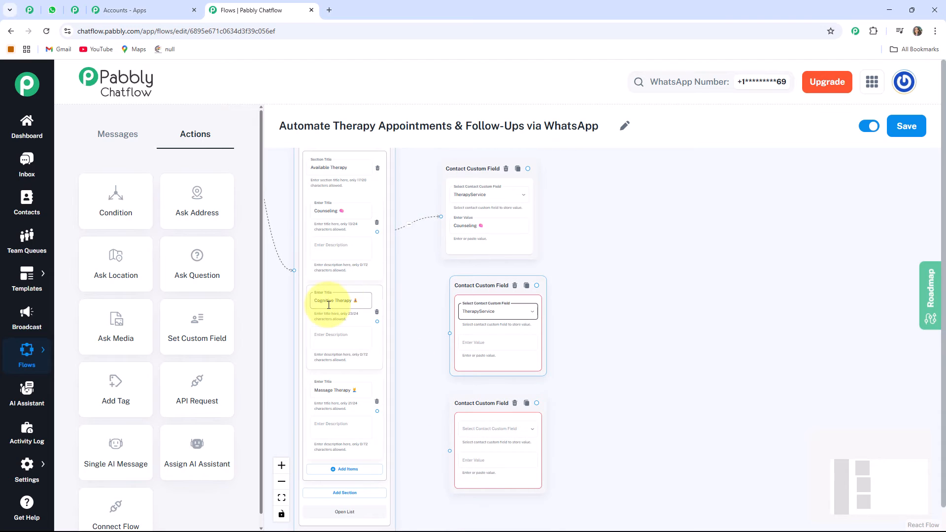
left_click(459, 341)
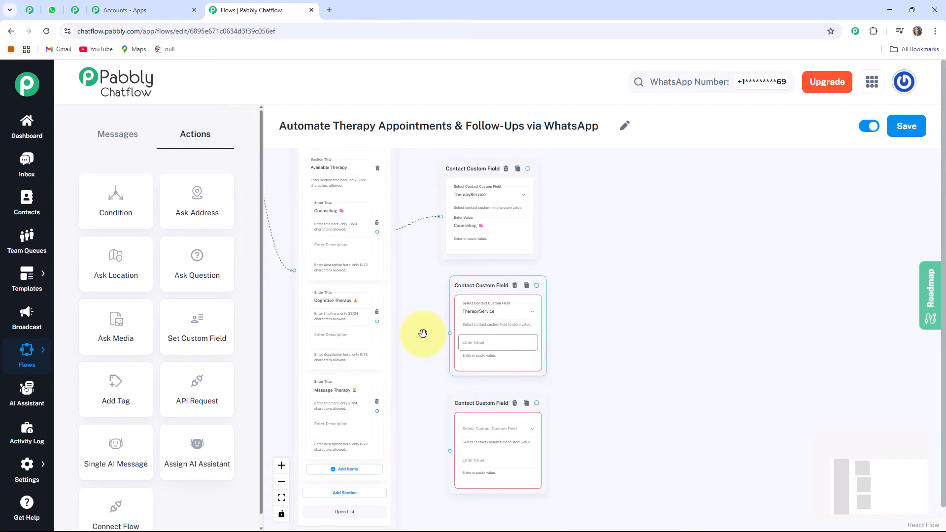
left_click(347, 301)
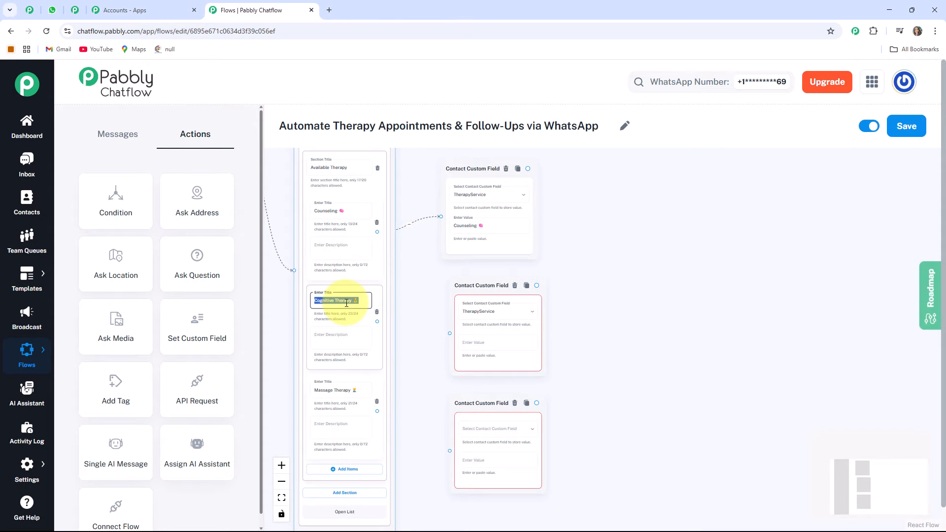
left_click(493, 345)
type("Cognitive Therapy 🧘‍♀️")
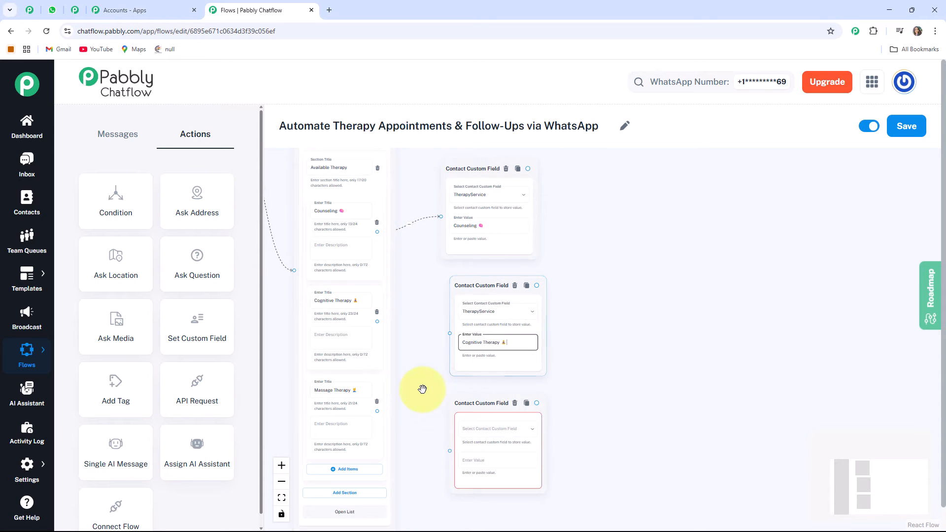
Set the third custom field node's contact field to TherapyService.
left_click(423, 389)
left_click(485, 429)
left_click(462, 510)
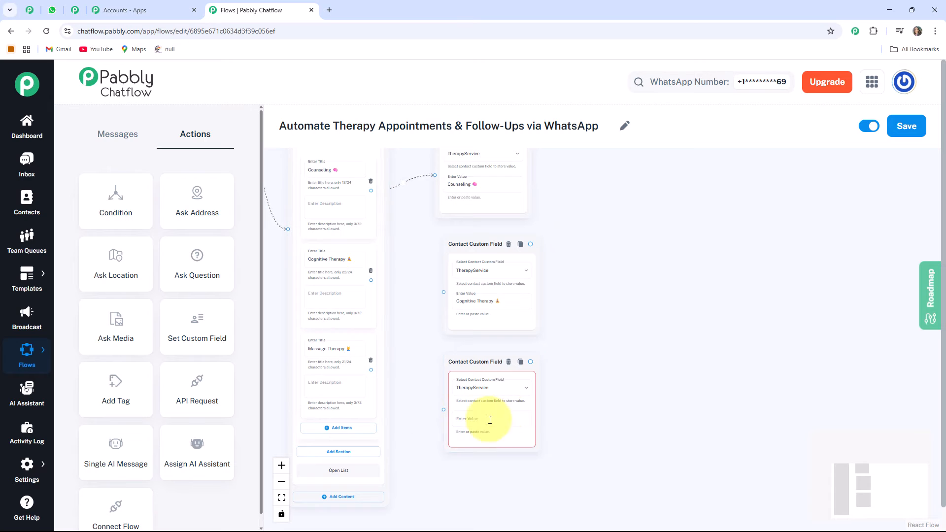
Paste the Massage Therapy item title as the third custom field node's value.
left_click_drag(351, 349, 330, 350)
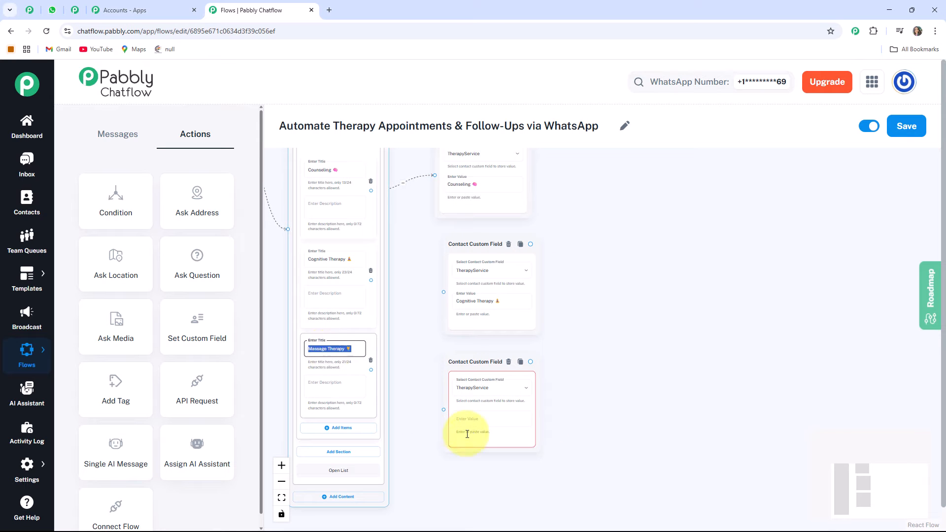
left_click(475, 420)
type("Massage Therapy 💆‍♂️")
left_click(604, 424)
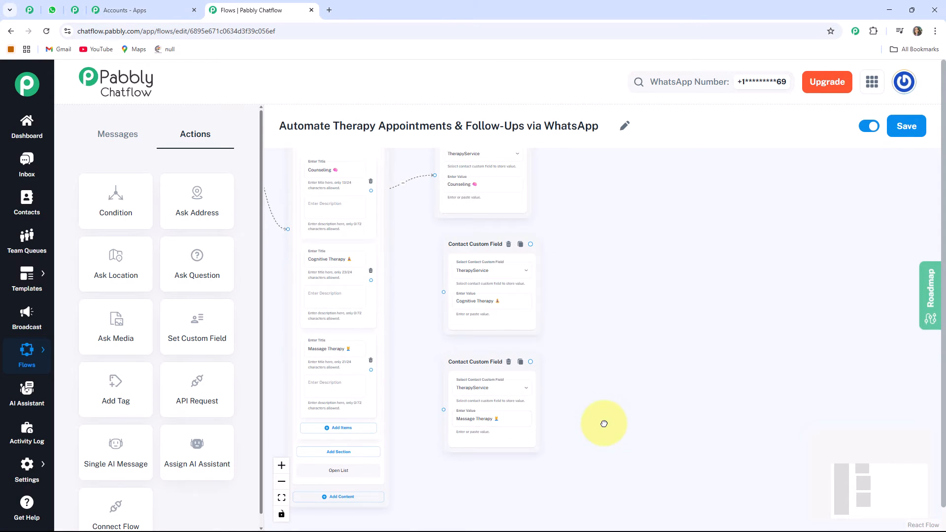
Connect the Cognitive Therapy and Massage Therapy list items to the second and third custom field nodes.
left_click_drag(601, 304, 605, 342)
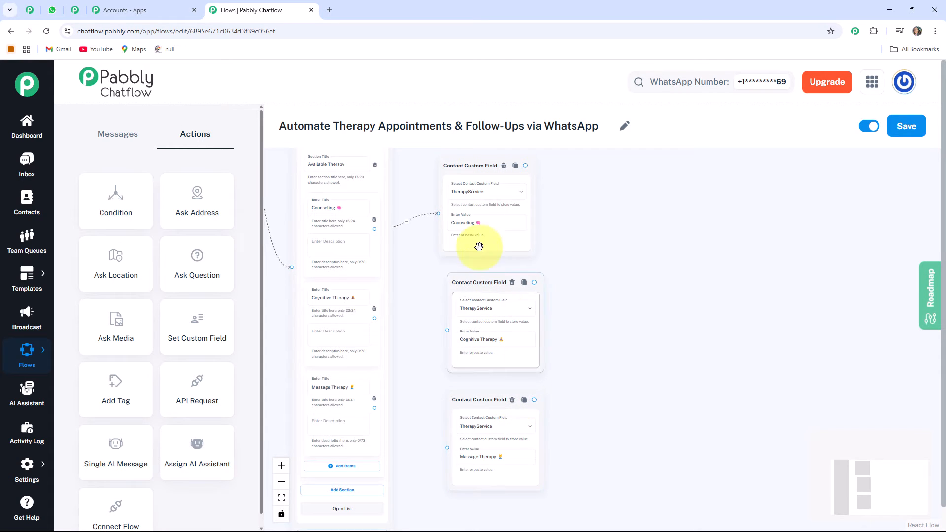
left_click_drag(375, 318, 451, 330)
left_click_drag(374, 408, 447, 447)
mouse_move(490, 405)
left_mouse_down()
mouse_move(479, 416)
mouse_move(477, 407)
left_mouse_up()
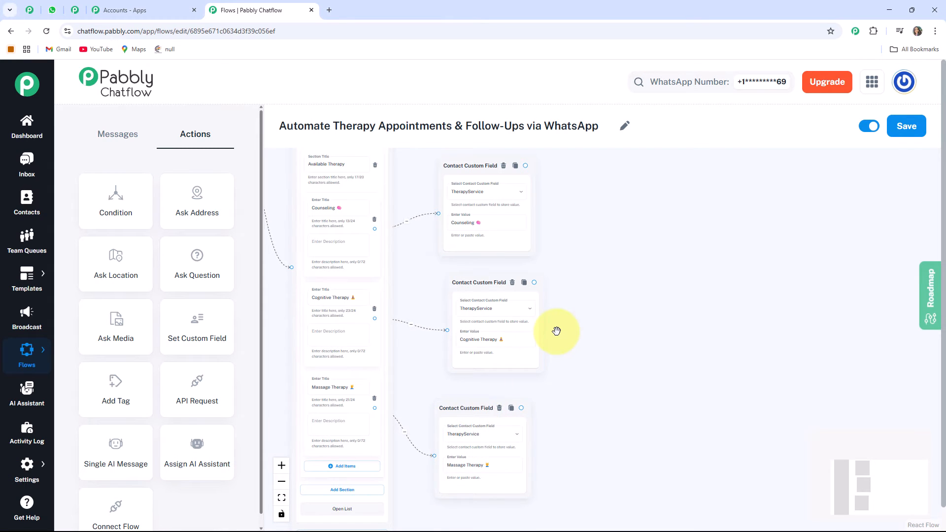
Add an Ask Question node with the pasted message "When would you like to schedule your appointment?" storing the reply in AppointmentDate.
scroll(557, 331, "down", 1)
left_click_drag(557, 332, 514, 331)
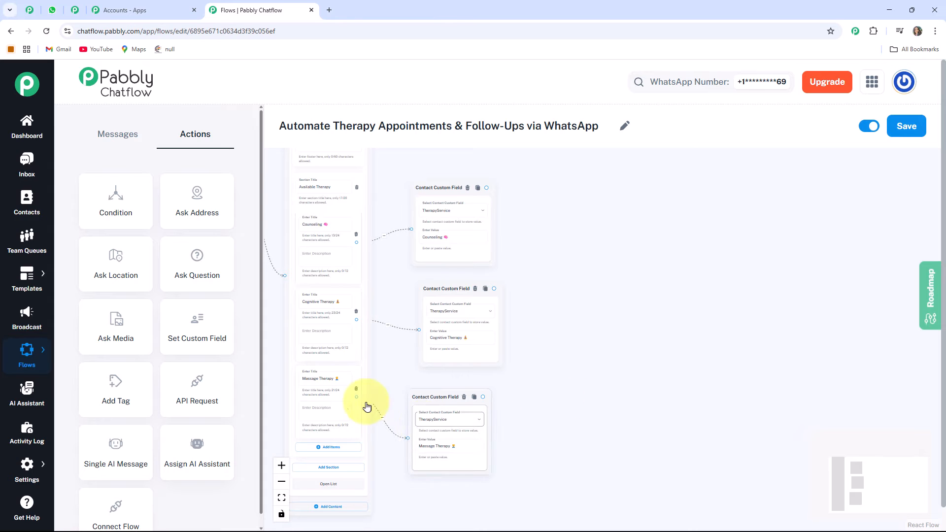
left_click_drag(328, 212, 579, 327)
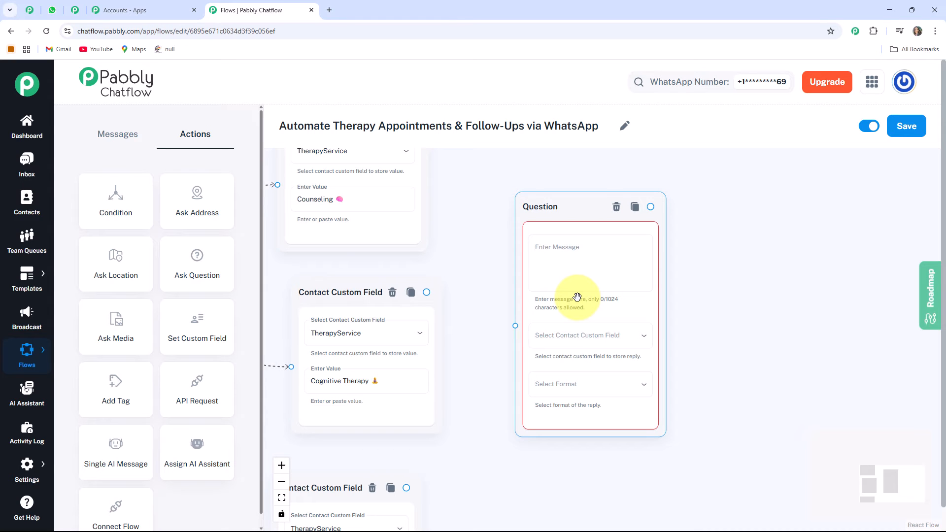
left_click(572, 267)
type("🗓️ *When would you like to schedule your appointment?*")
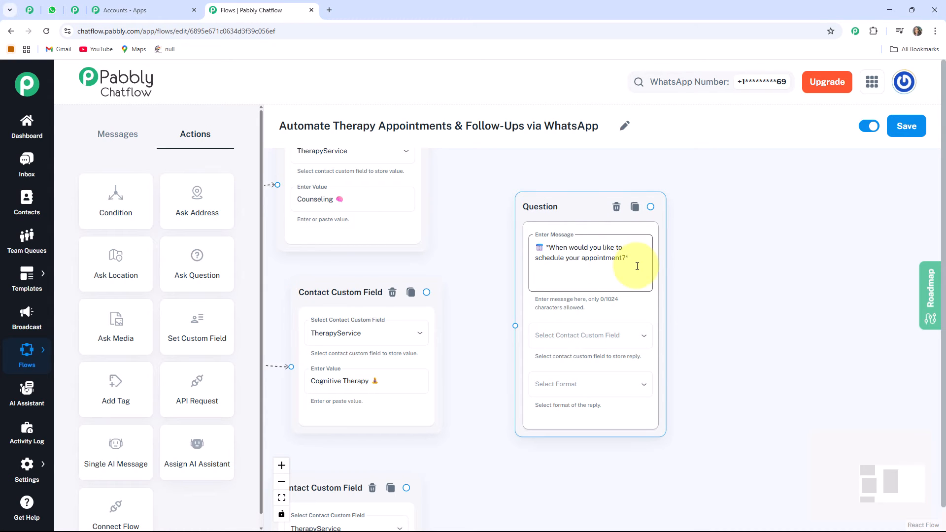
left_click(624, 336)
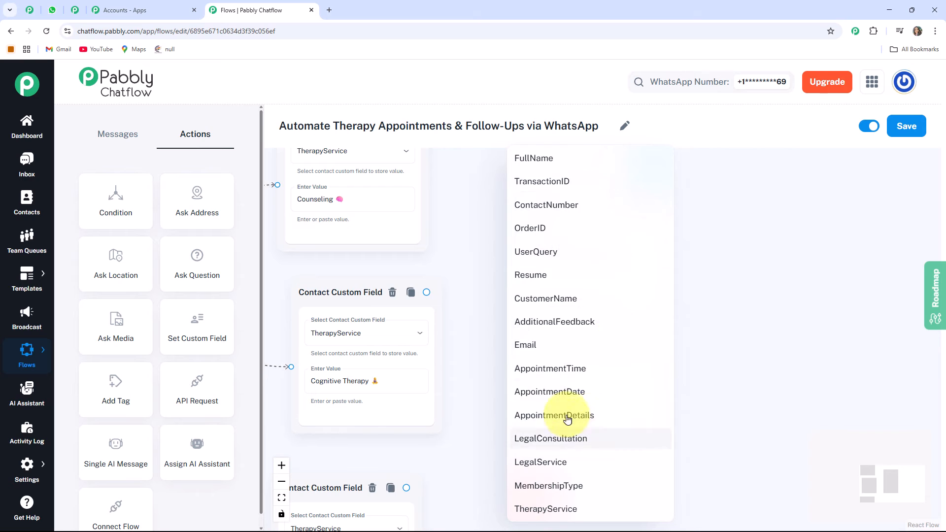
left_click(566, 394)
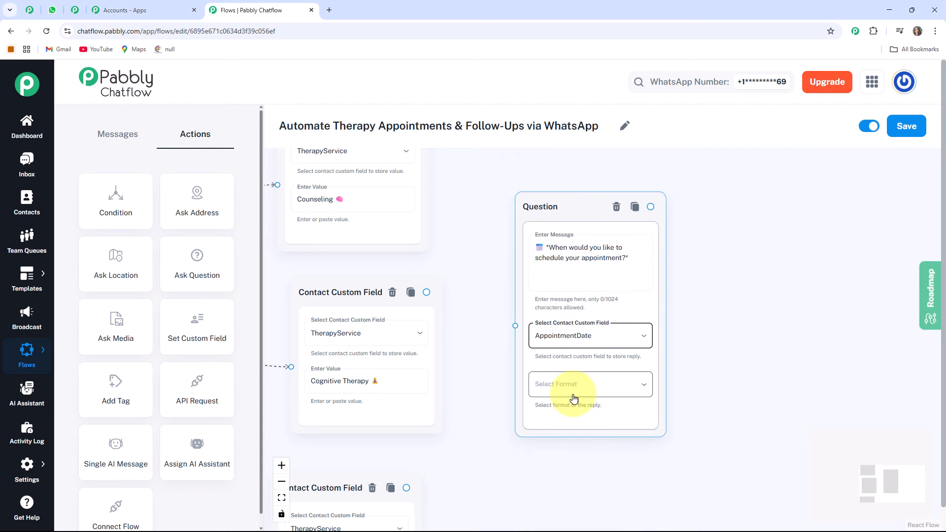
left_click_drag(689, 341, 646, 330)
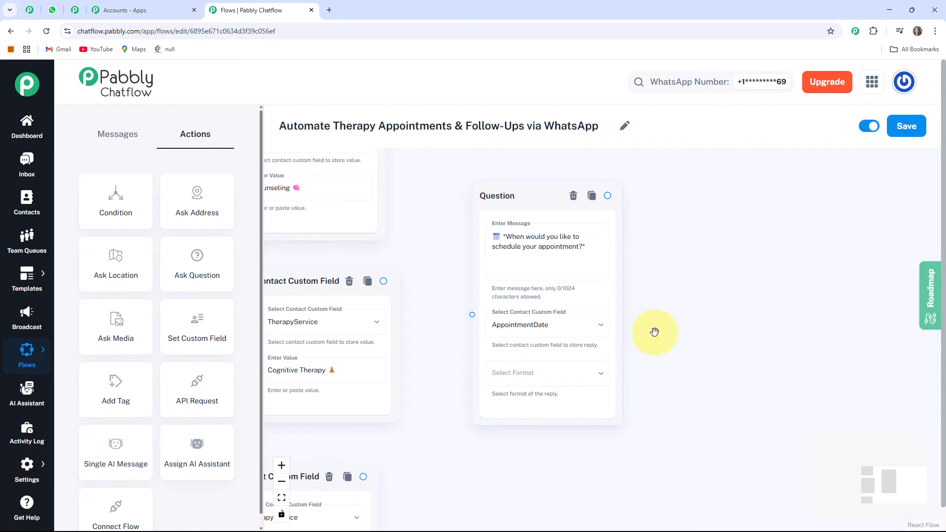
Open the Contact Custom Fields settings in a new tab and review the existing fields.
mouse_move(25, 468)
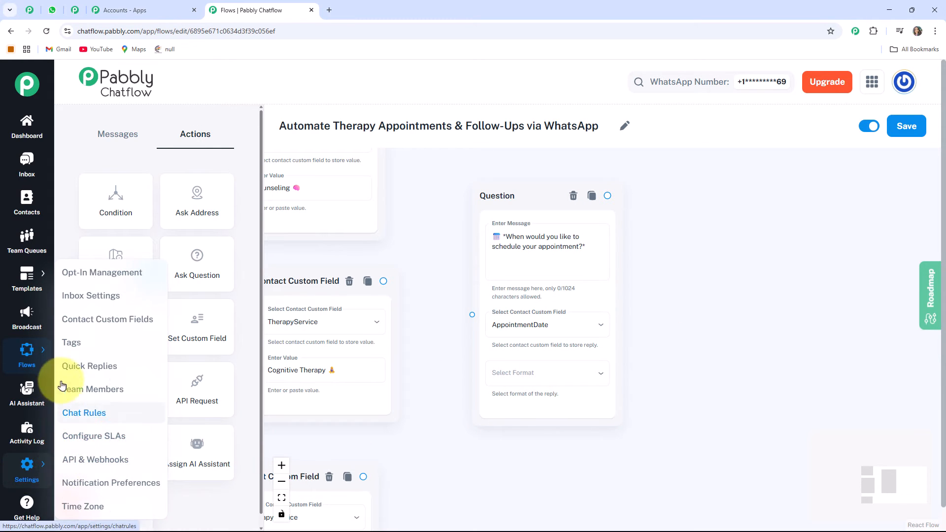
right_click(117, 325)
left_click(143, 331)
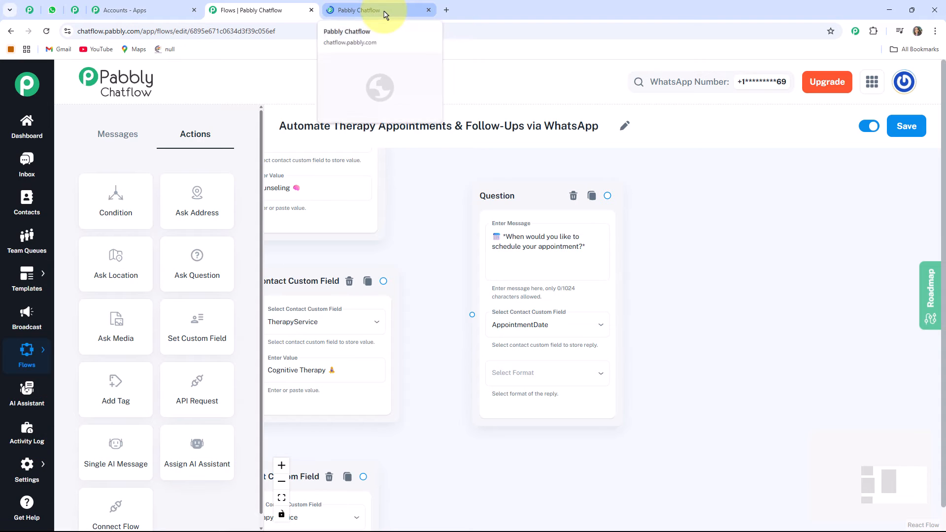
left_click(385, 15)
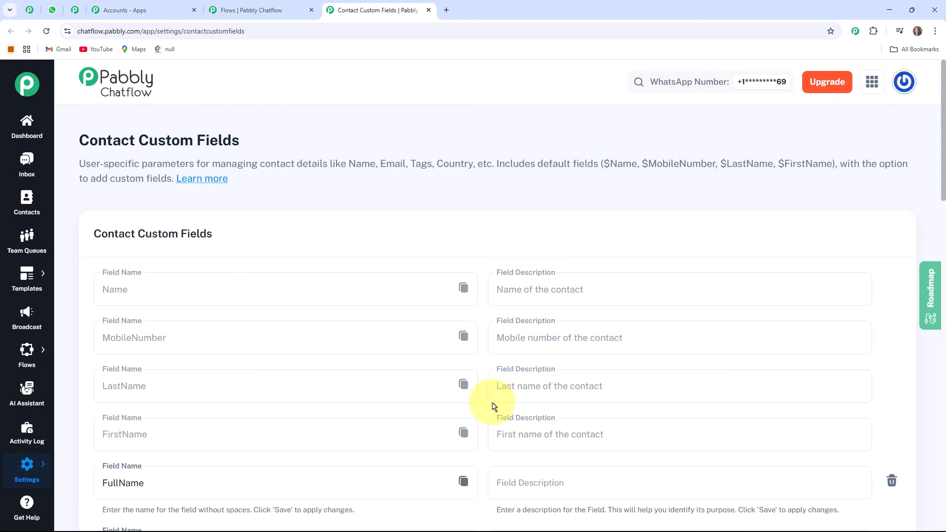
scroll(431, 357, "down", 12)
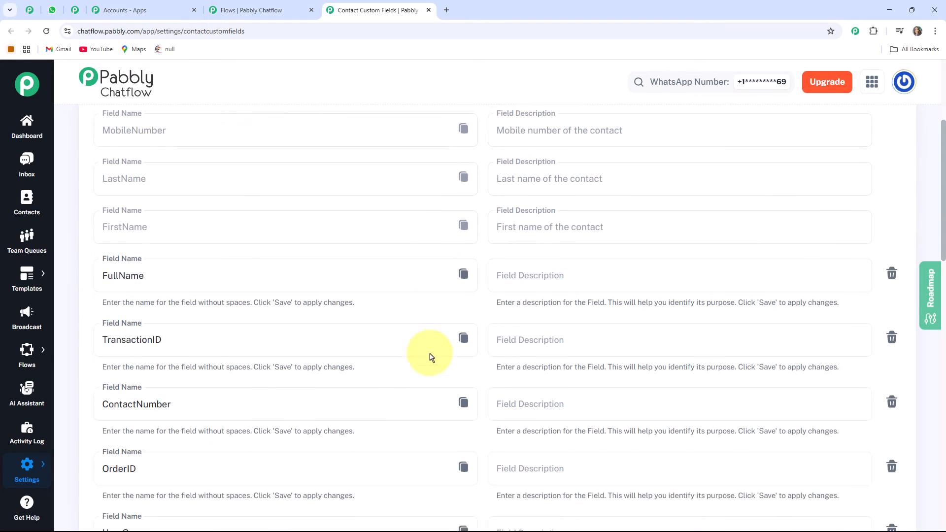
scroll(430, 357, "down", 6)
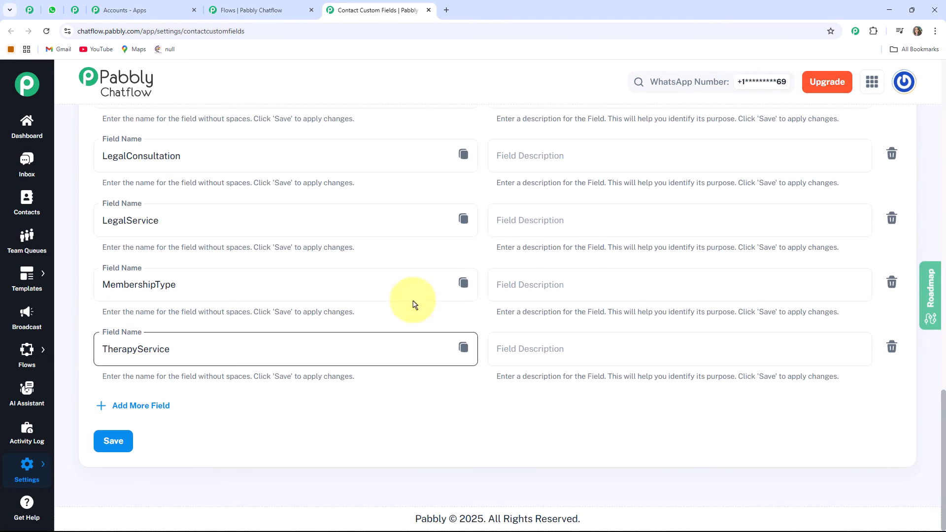
left_click(119, 415)
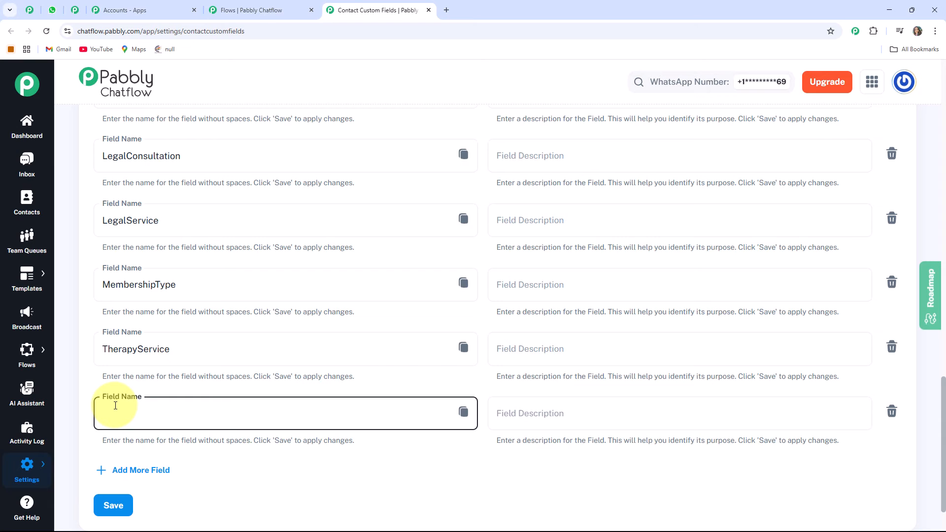
left_click(229, 449)
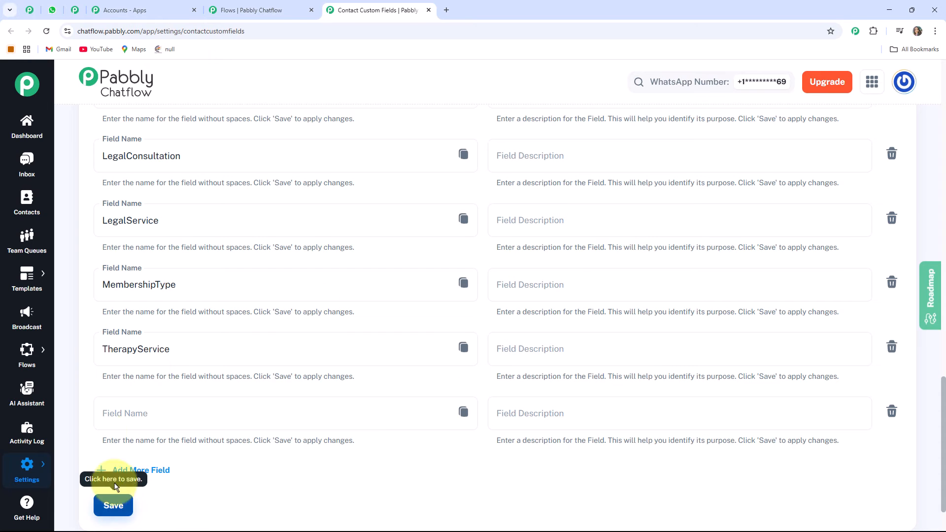
scroll(246, 353, "down", 2)
scroll(271, 354, "up", 6)
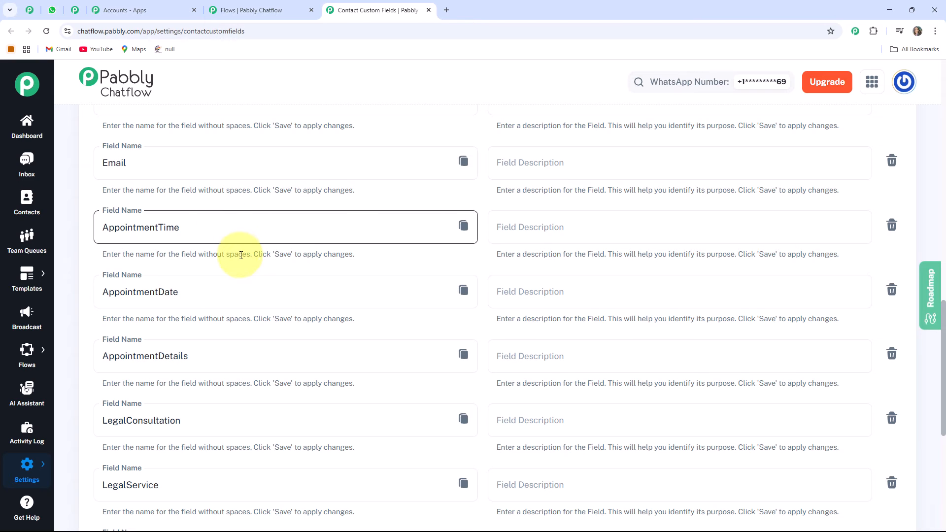
scroll(244, 345, "down", 5)
scroll(296, 379, "up", 3)
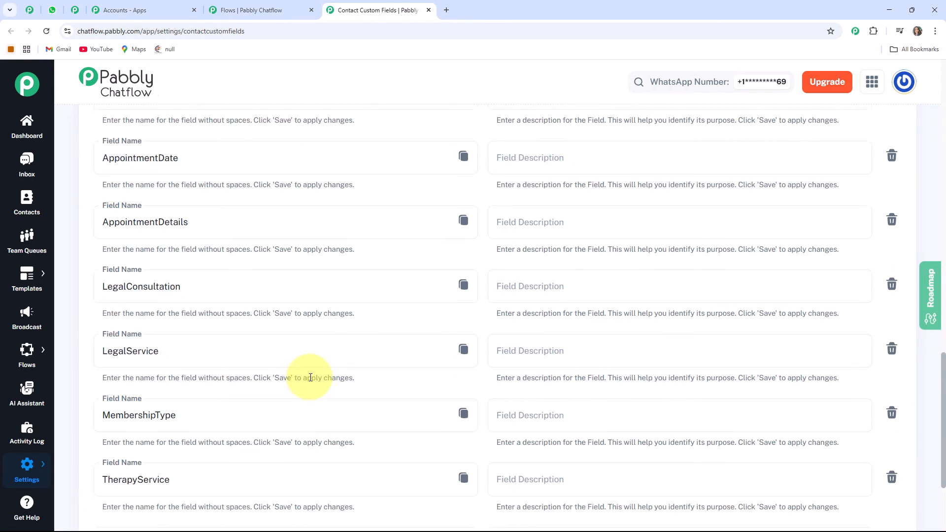
scroll(306, 363, "up", 8)
scroll(249, 253, "down", 6)
Return to the flow and set the first question's reply format to Date.
left_click(264, 15)
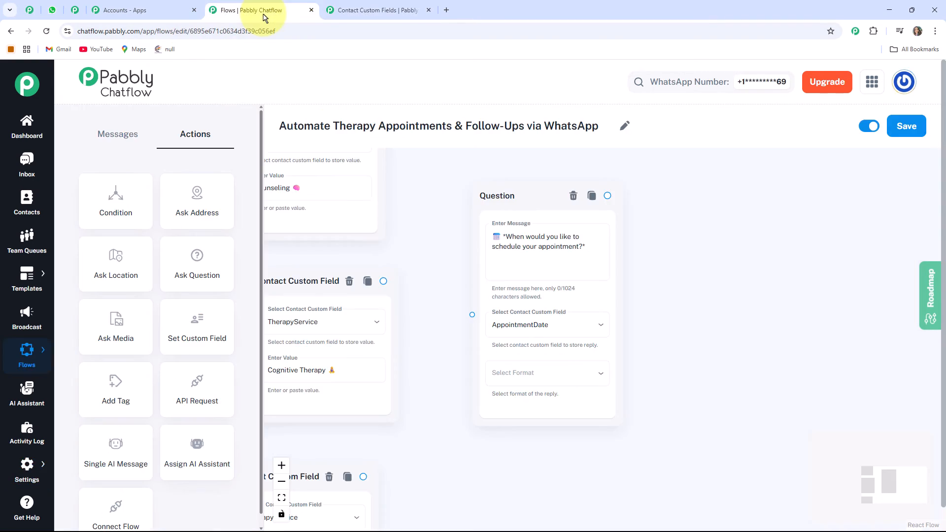
left_click_drag(648, 271, 617, 256)
left_click(517, 359)
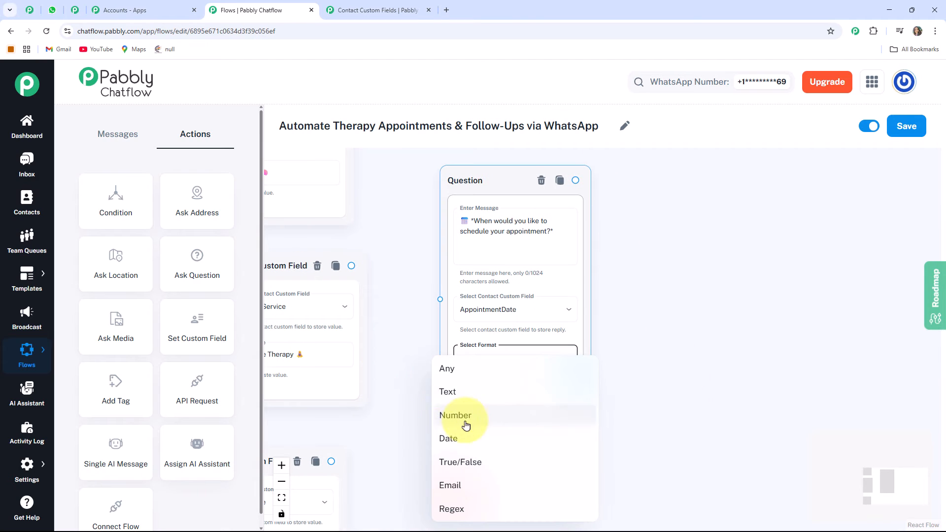
left_click(446, 438)
left_click_drag(413, 428, 412, 363)
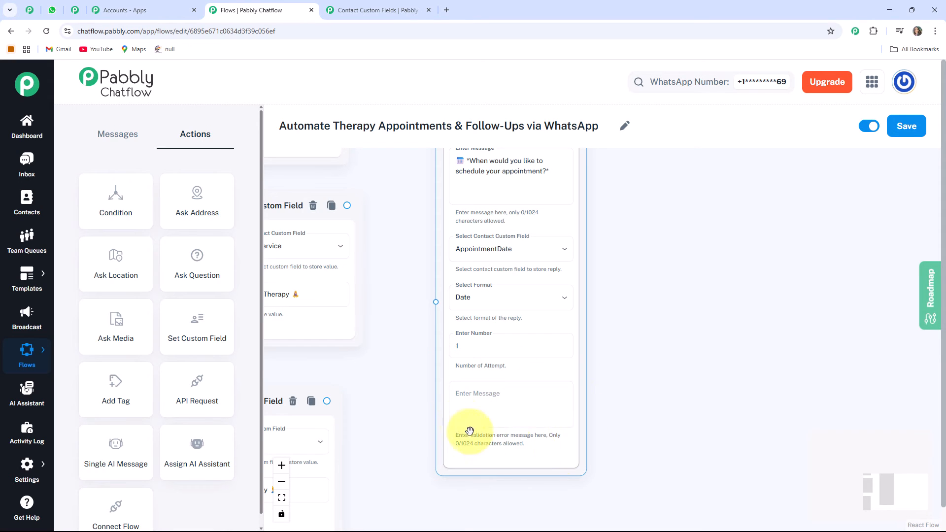
Connect the three custom field nodes to the question node.
scroll(490, 317, "down", 3)
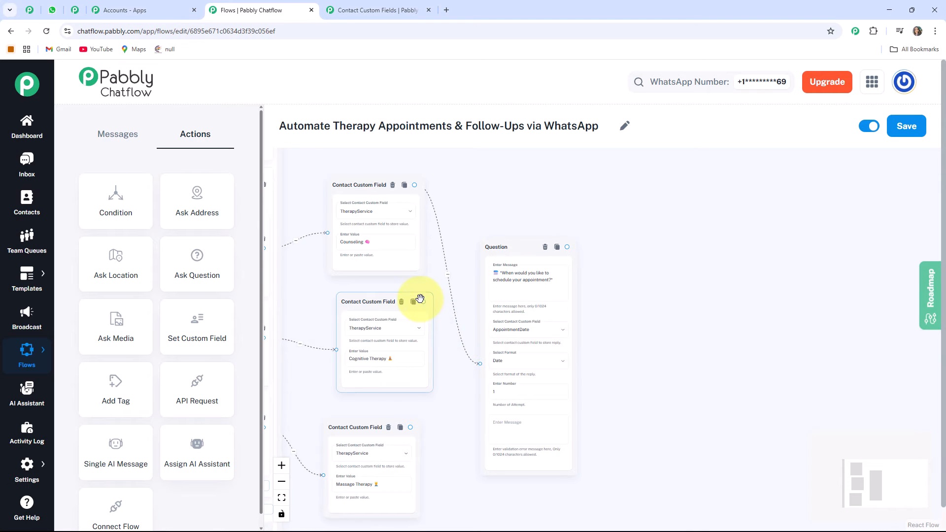
left_click_drag(517, 248, 519, 190)
scroll(607, 288, "down", 2)
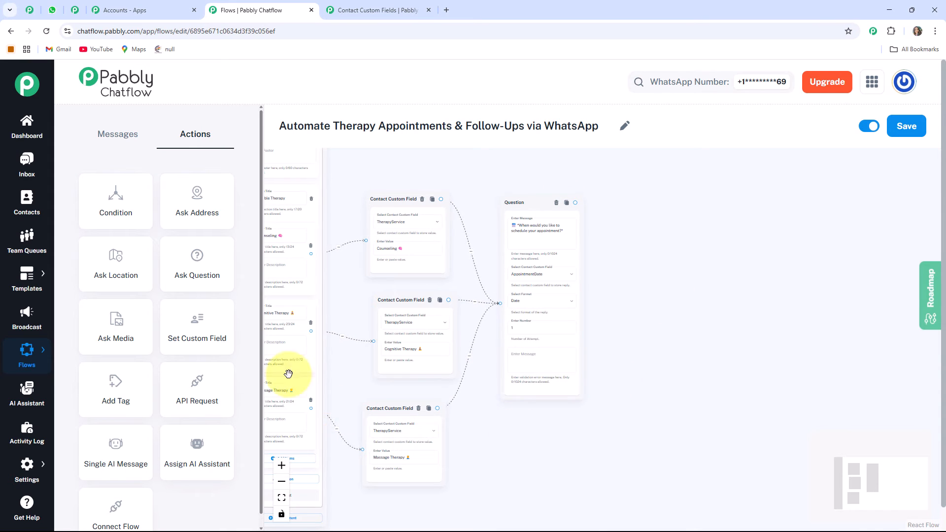
Add a second Ask Question node with the pasted message "Please let us know your preferred time for booking the appointment.".
left_click(197, 272)
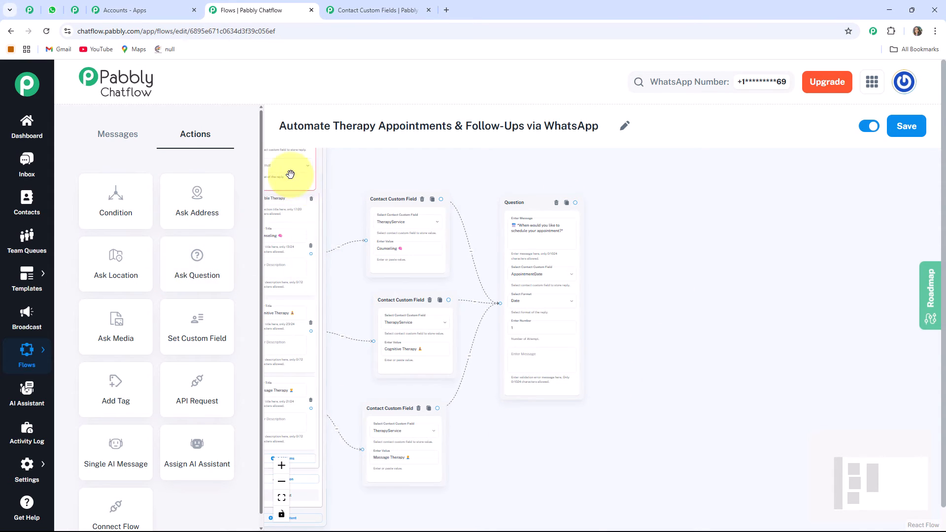
left_click_drag(286, 183, 672, 328)
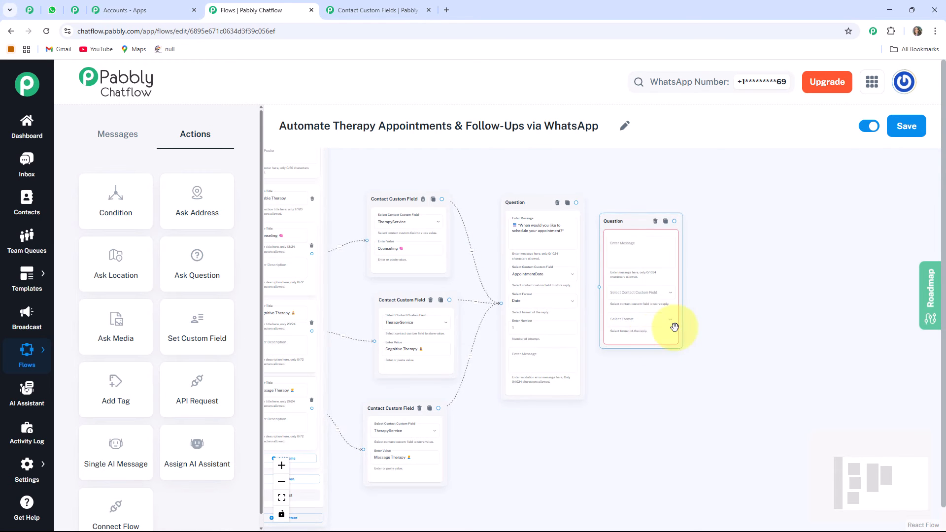
scroll(672, 327, "up", 3)
left_click_drag(796, 263, 731, 374)
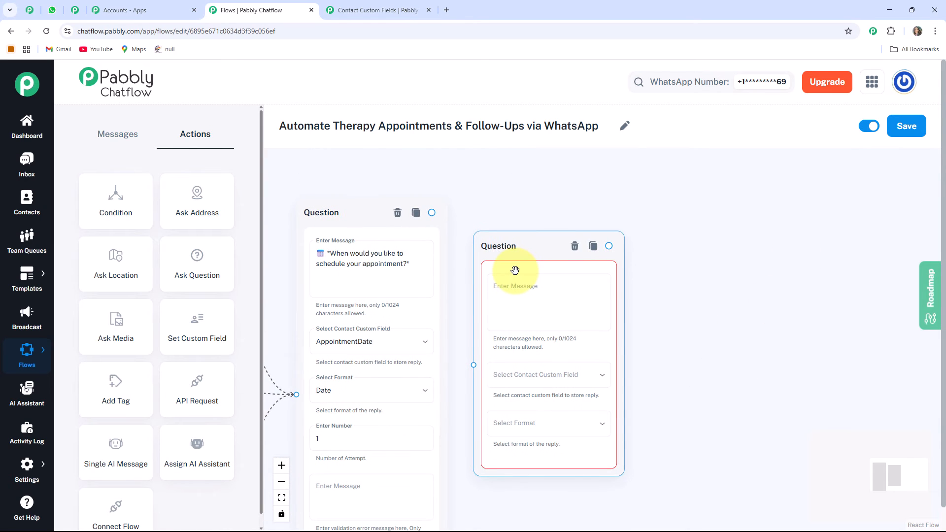
left_click(515, 270)
type("📅 *Please let us know your preferred time for booking the appointment.*")
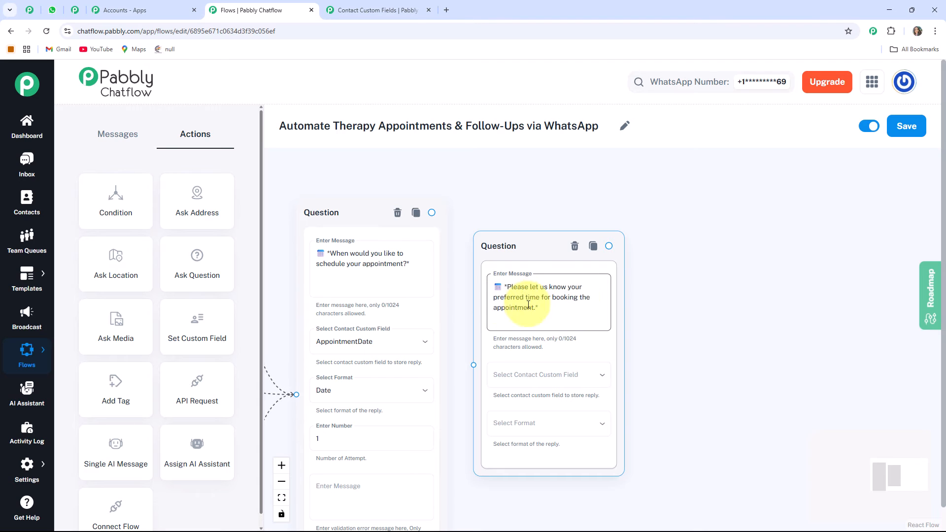
Store the second question's reply in AppointmentTime with the format Any.
left_click(645, 327)
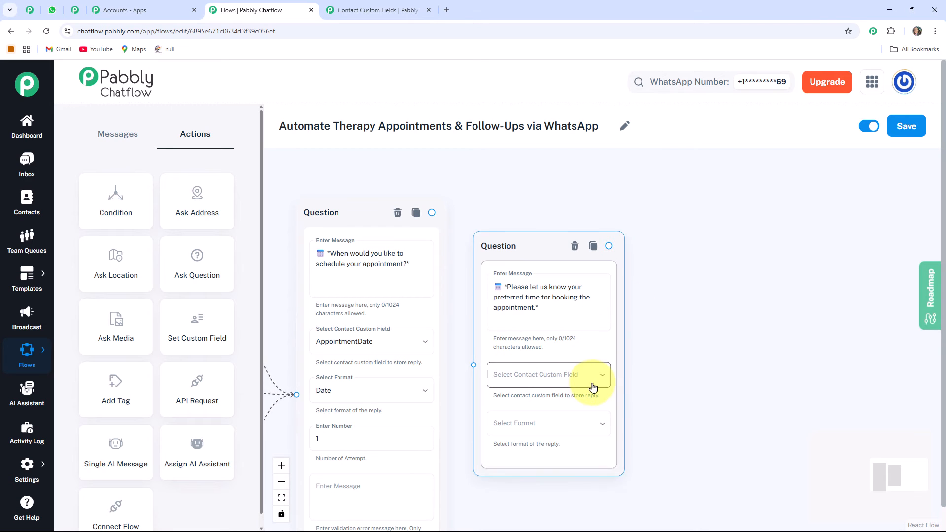
left_click(552, 380)
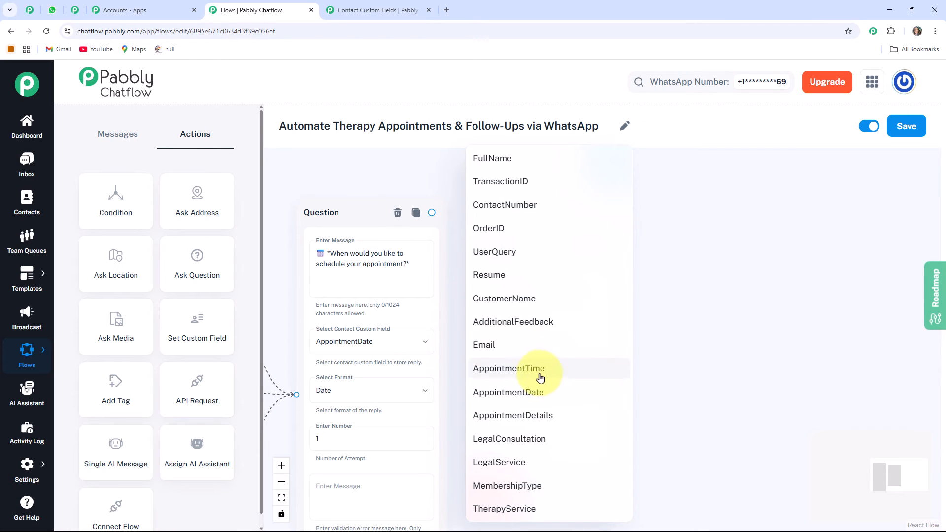
left_click(529, 373)
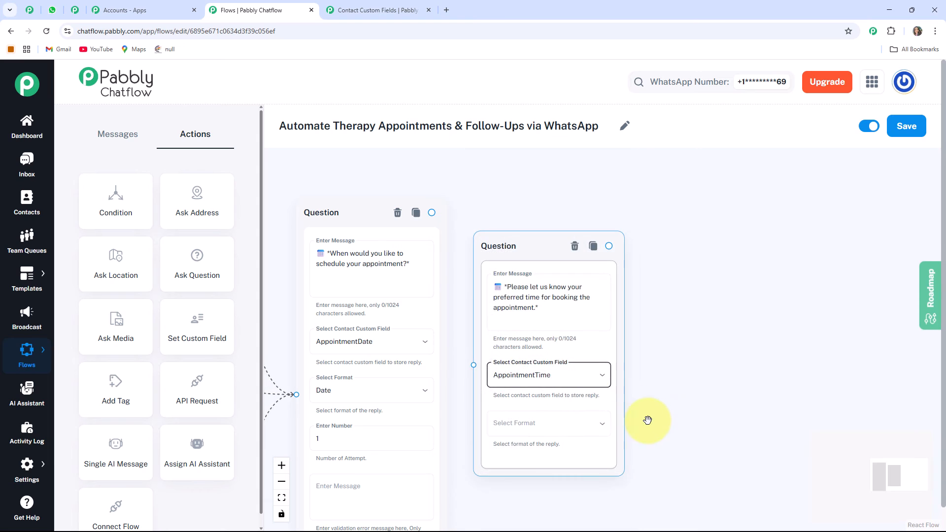
left_click(527, 412)
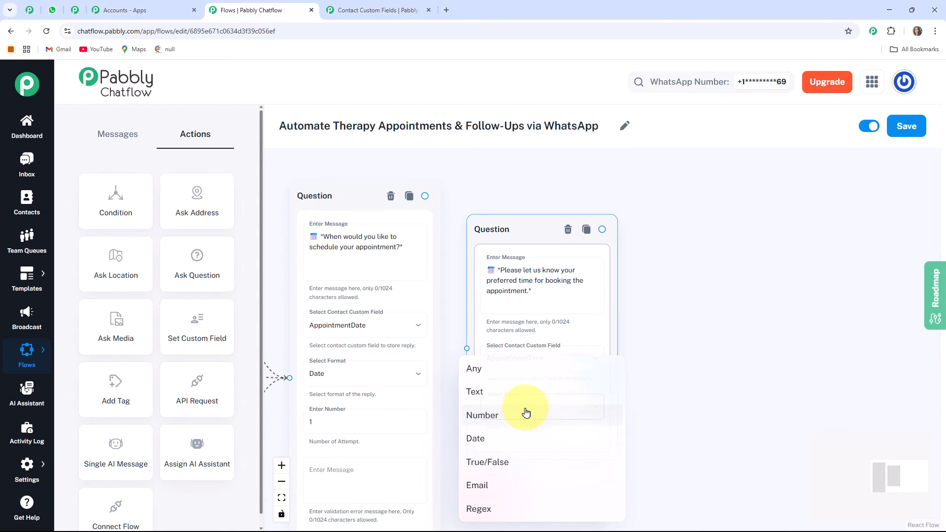
left_click(488, 378)
Connect the first question node to the second question node.
left_click_drag(425, 196, 466, 347)
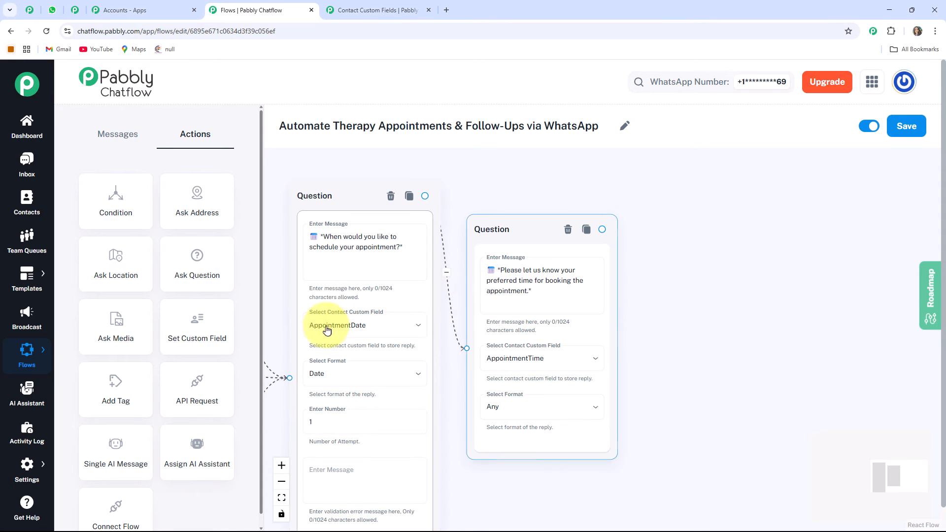
left_click(404, 268)
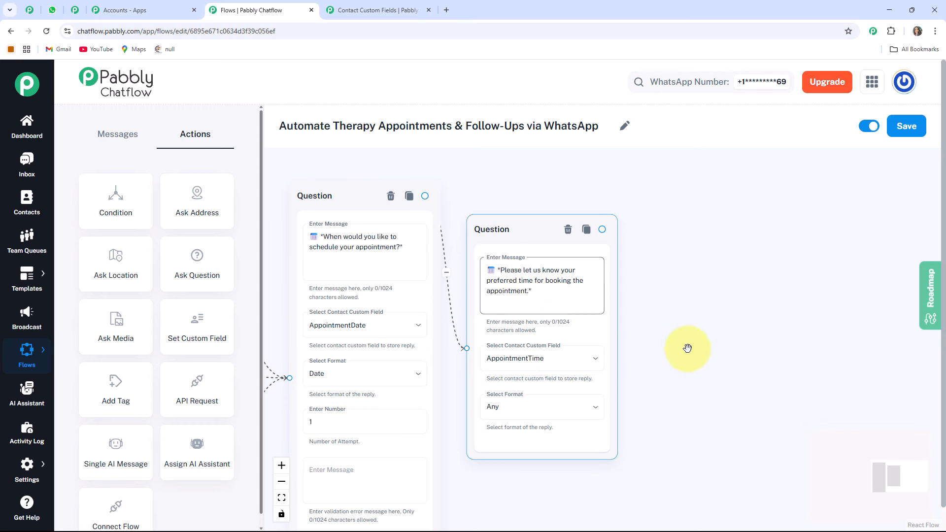
scroll(680, 335, "down", 2)
scroll(693, 360, "up", 2)
left_click_drag(563, 300, 507, 317)
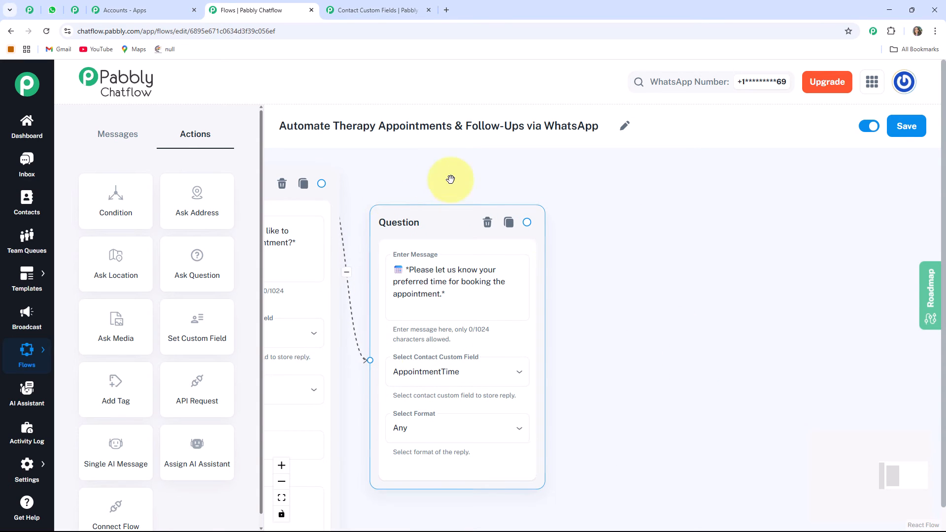
Add a third Ask Question node with the pasted message "What's your Full Name?".
left_click(551, 326)
scroll(615, 260, "down", 2)
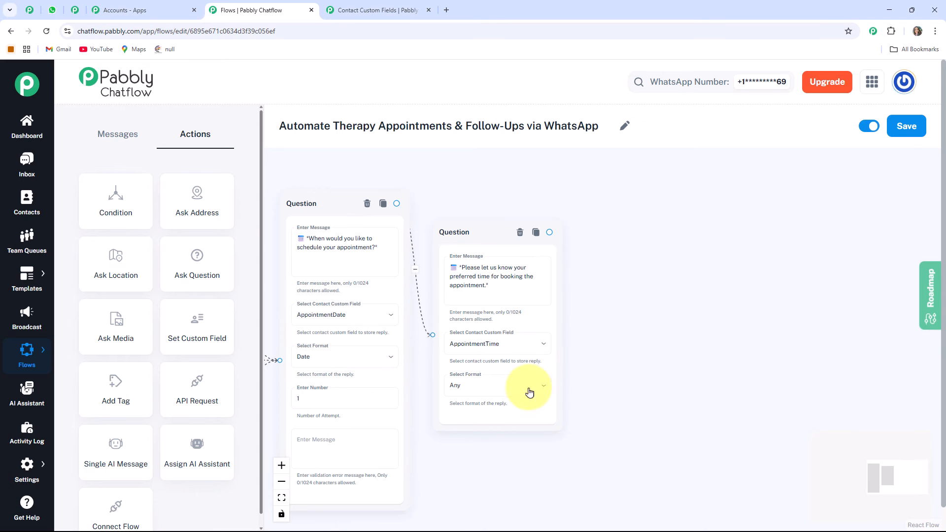
scroll(418, 223, "down", 3)
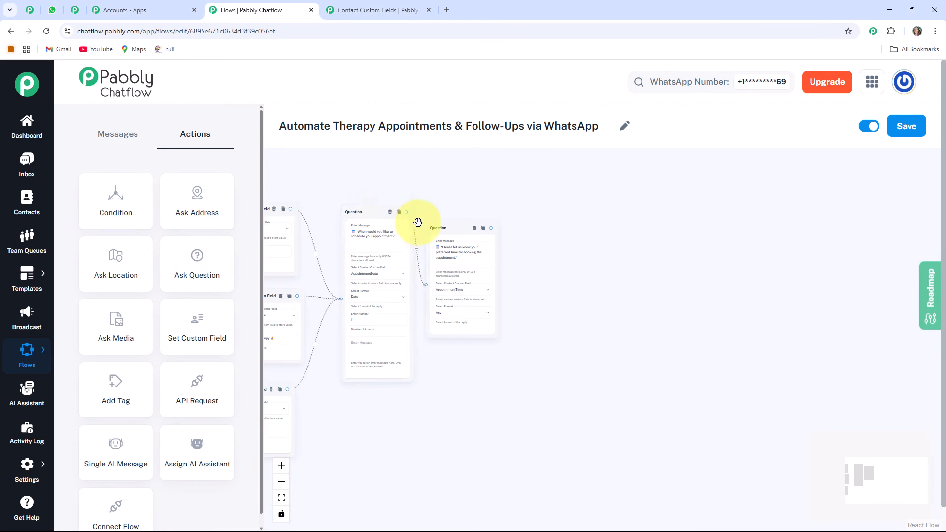
left_click_drag(353, 177, 490, 213)
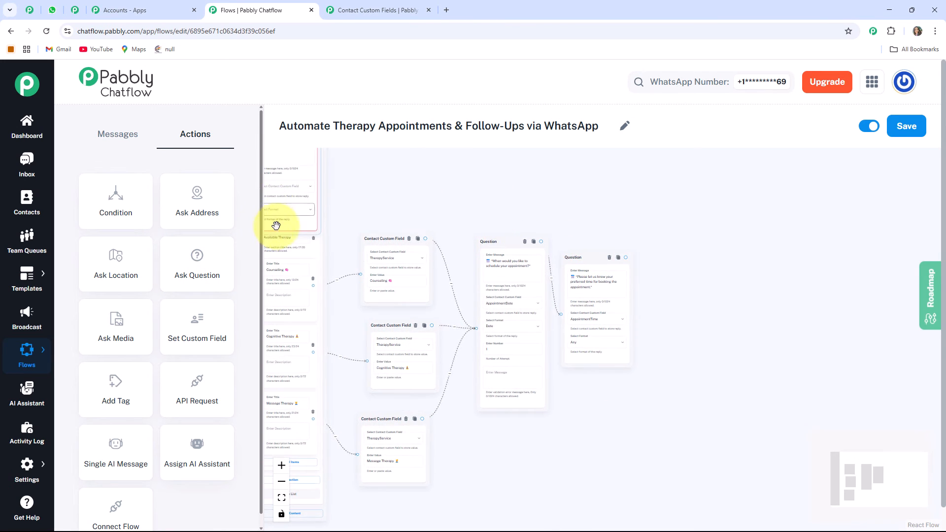
left_click_drag(287, 230, 694, 370)
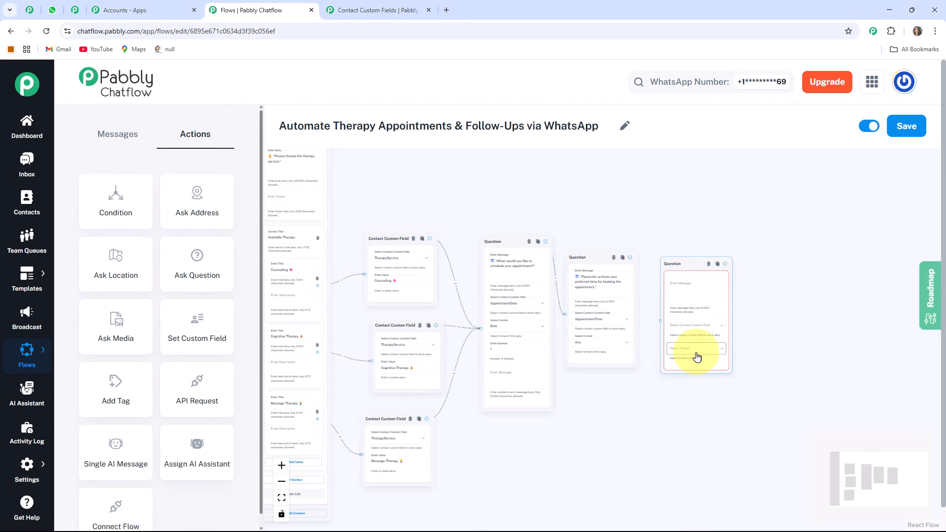
scroll(744, 316, "up", 4)
left_click_drag(783, 318, 718, 324)
scroll(629, 292, "up", 3)
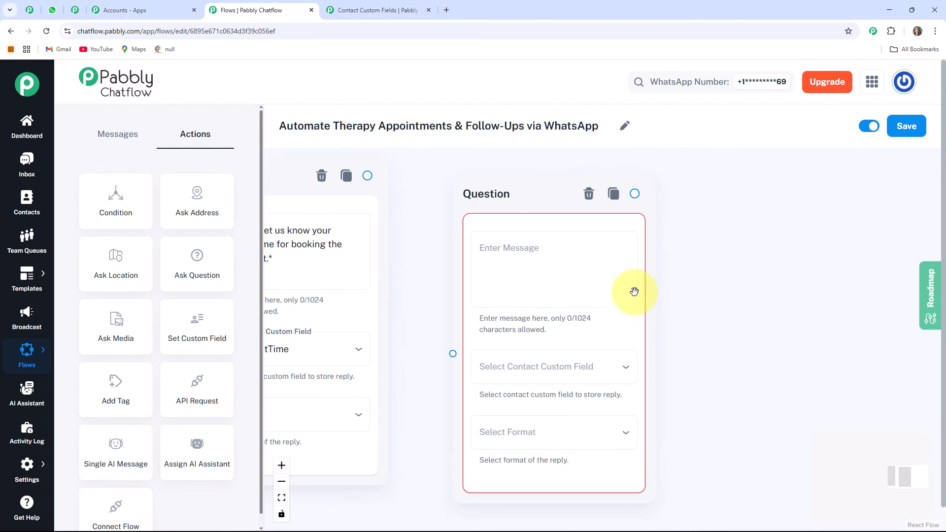
left_click(520, 275)
type("👤 \"What's your Full Name?\"")
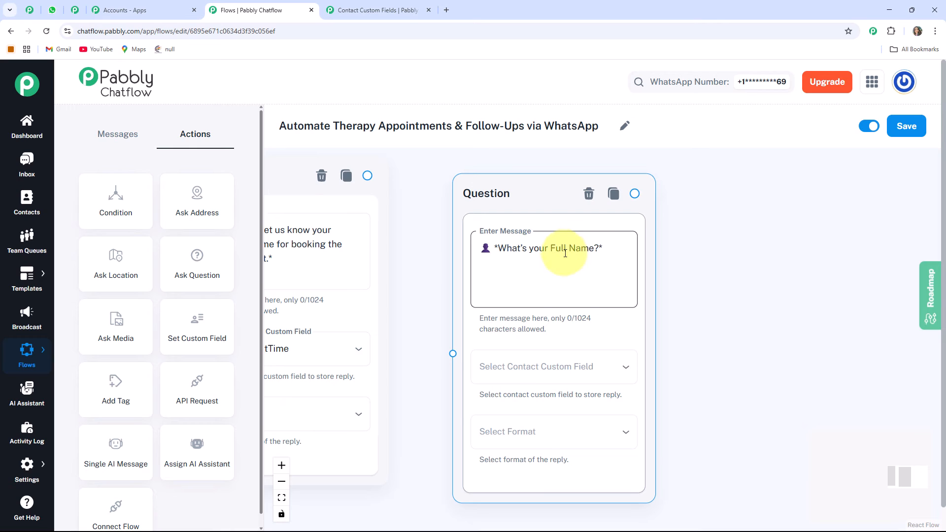
Store the third question's reply in FullName with the format Text.
left_click(583, 370)
left_click(513, 158)
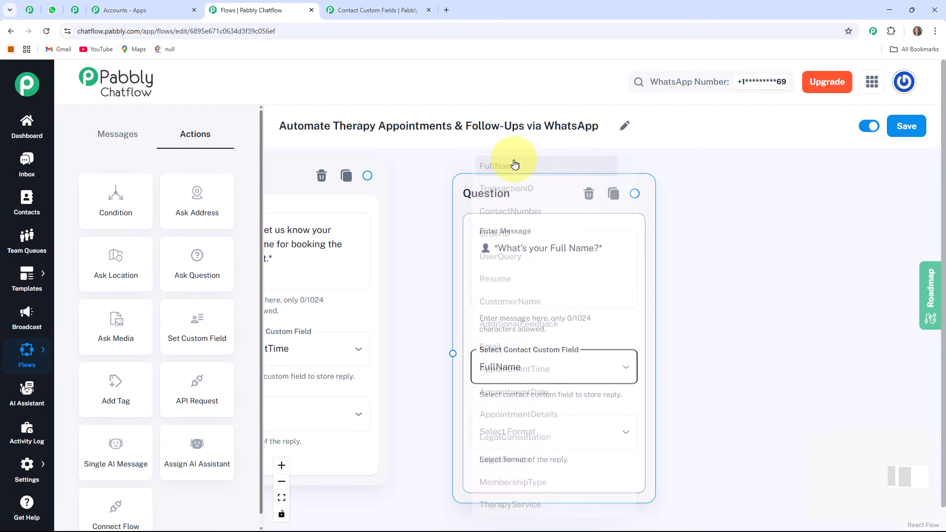
left_click(538, 439)
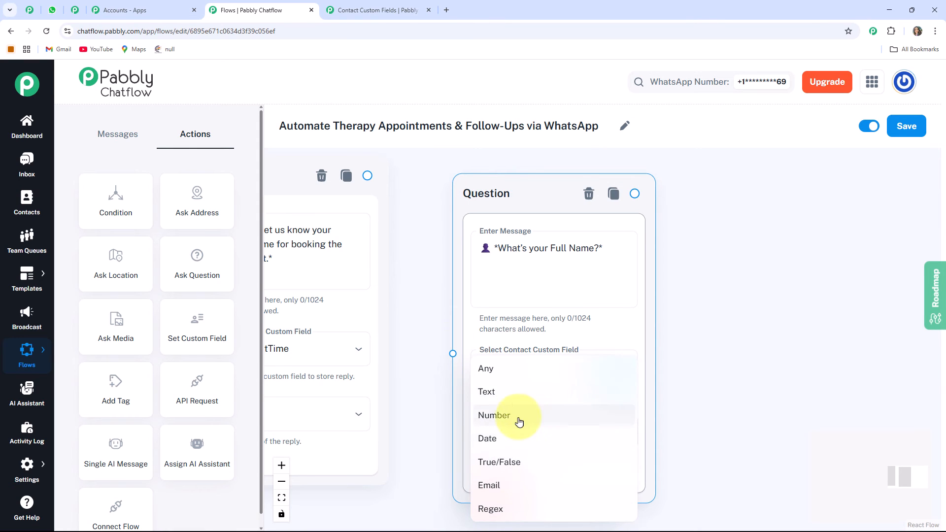
left_click(483, 400)
scroll(722, 394, "down", 4)
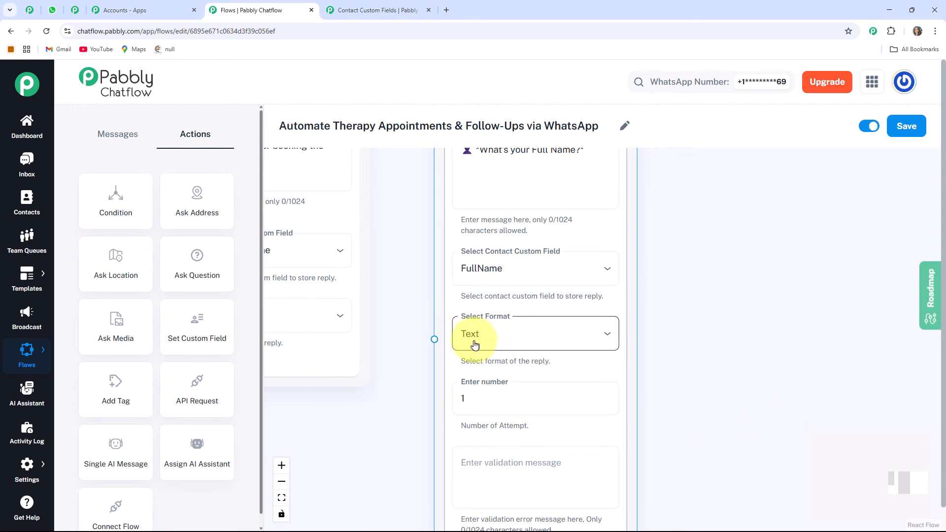
scroll(757, 427, "down", 3)
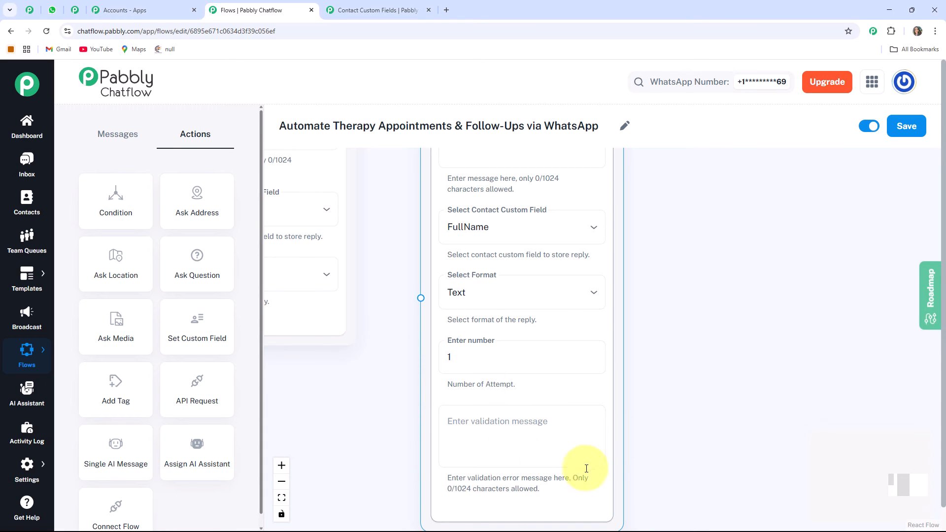
scroll(404, 368, "up", 4)
scroll(404, 367, "up", 6)
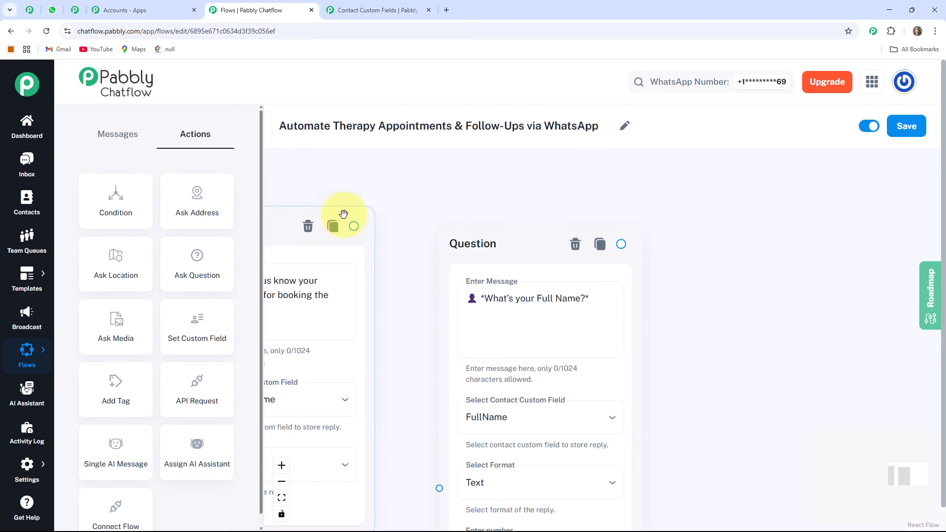
Connect the appointment-time question node to the Full Name question node.
left_click_drag(422, 458, 439, 488)
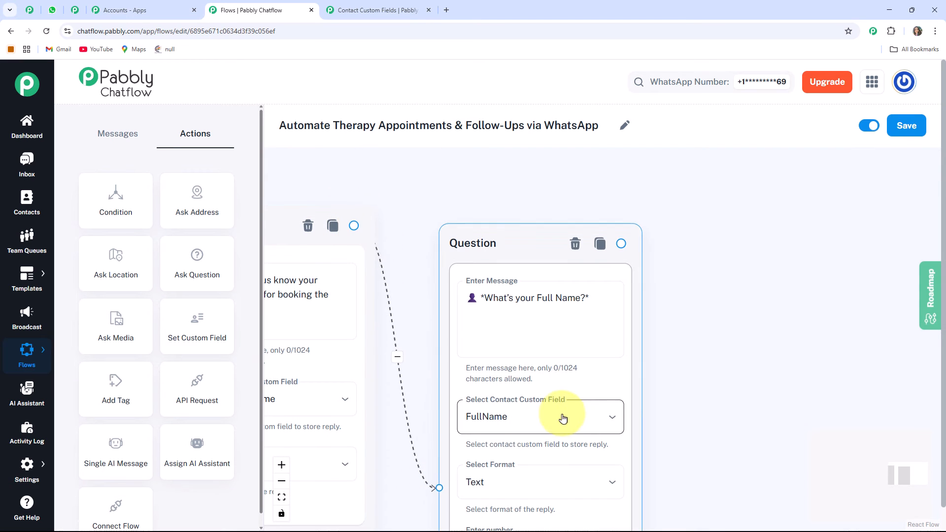
scroll(641, 413, "down", 1)
scroll(520, 290, "up", 1)
scroll(109, 219, "up", 1)
left_click(423, 229)
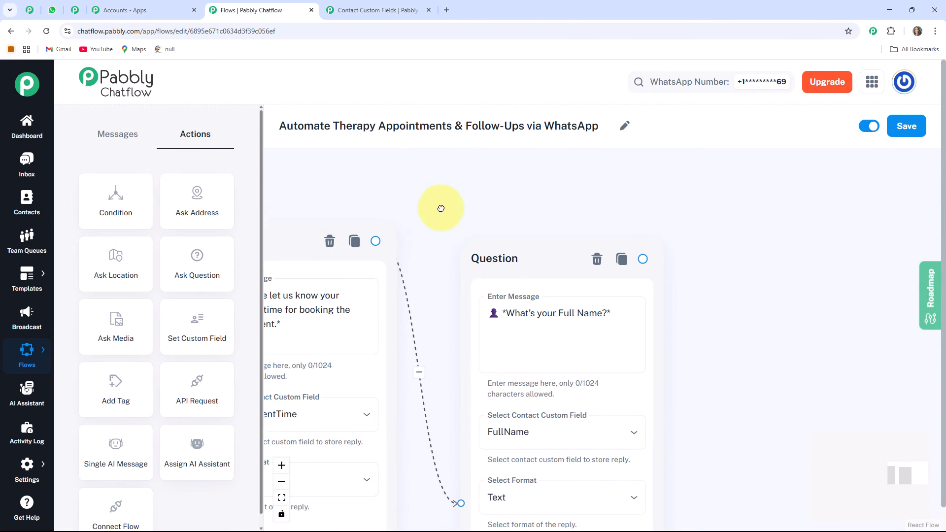
scroll(351, 434, "down", 3)
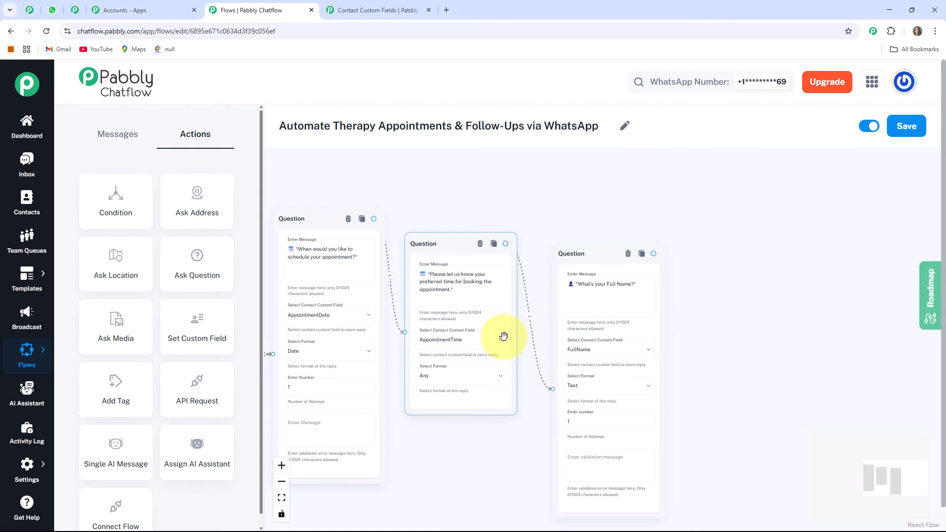
Add a fourth Ask Question node with the pasted message "What's your contact number for confirmation?".
left_click_drag(717, 392, 499, 356)
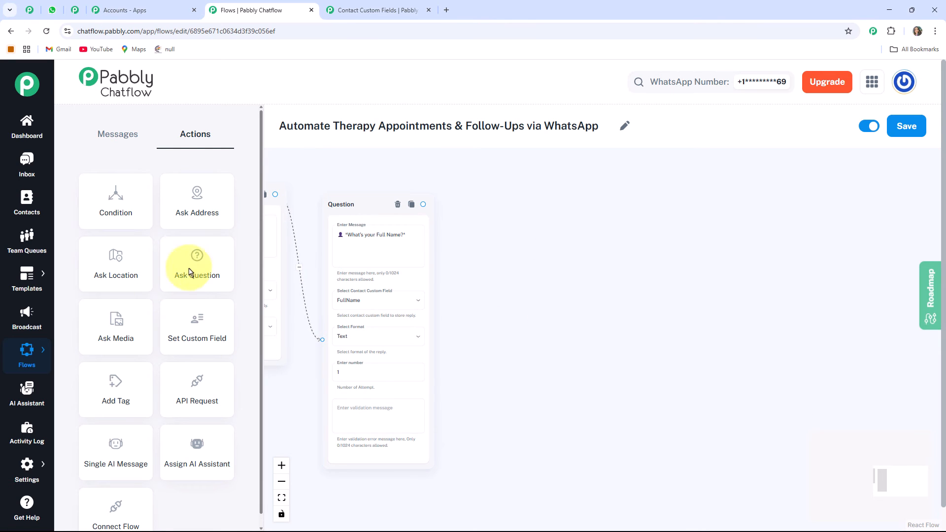
left_click(280, 498)
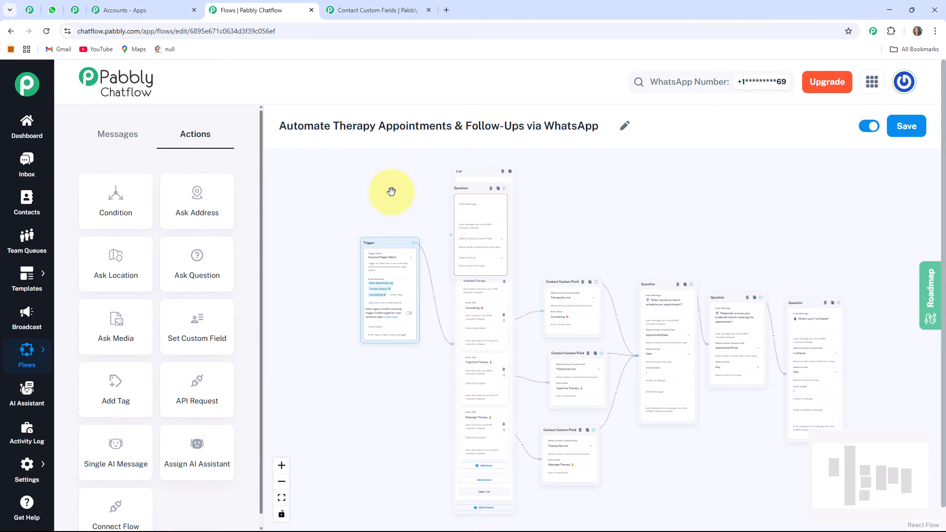
left_click_drag(470, 190, 876, 319)
left_click_drag(712, 240, 529, 194)
scroll(709, 278, "up", 2)
scroll(783, 325, "up", 3)
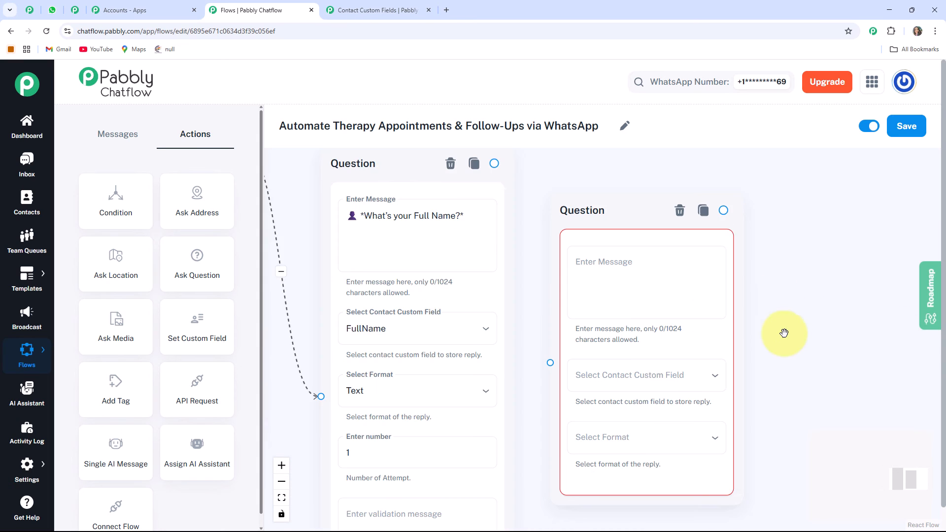
left_click(591, 271)
type("📱 *What’s your contact number for confirmation?*")
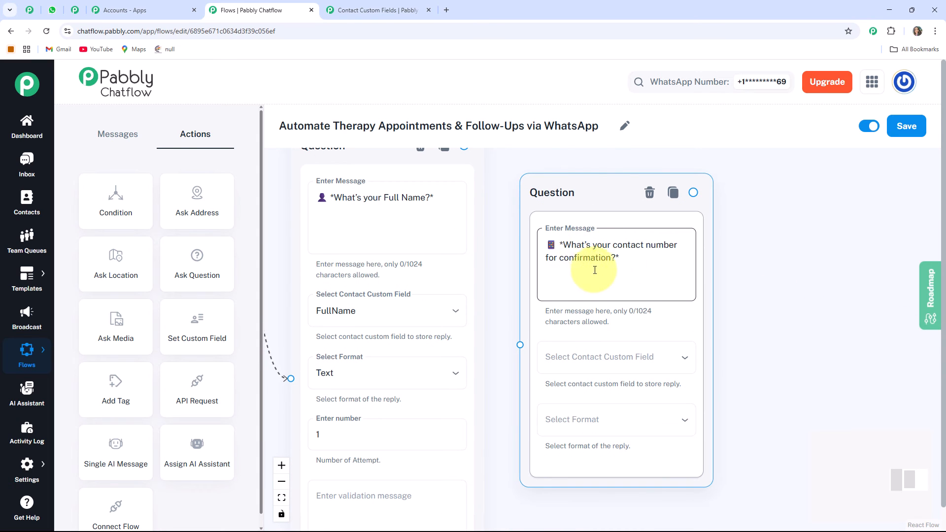
Store the fourth question's reply in ContactNumber with the format Number.
left_click_drag(754, 382, 669, 344)
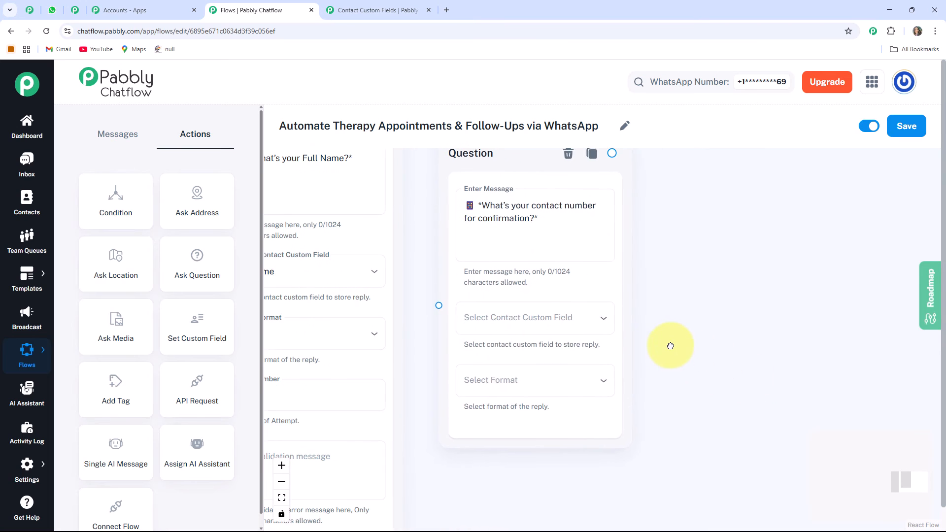
left_click(494, 331)
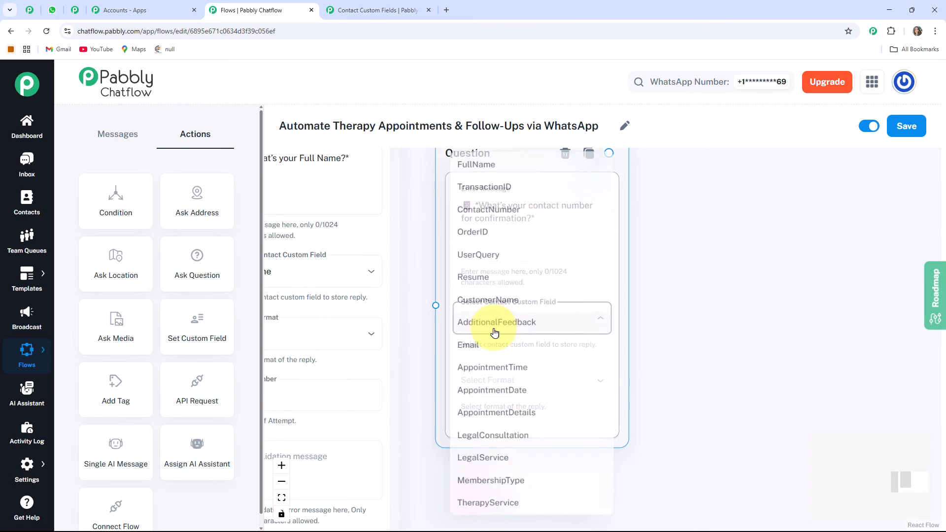
left_click(474, 210)
left_click(518, 390)
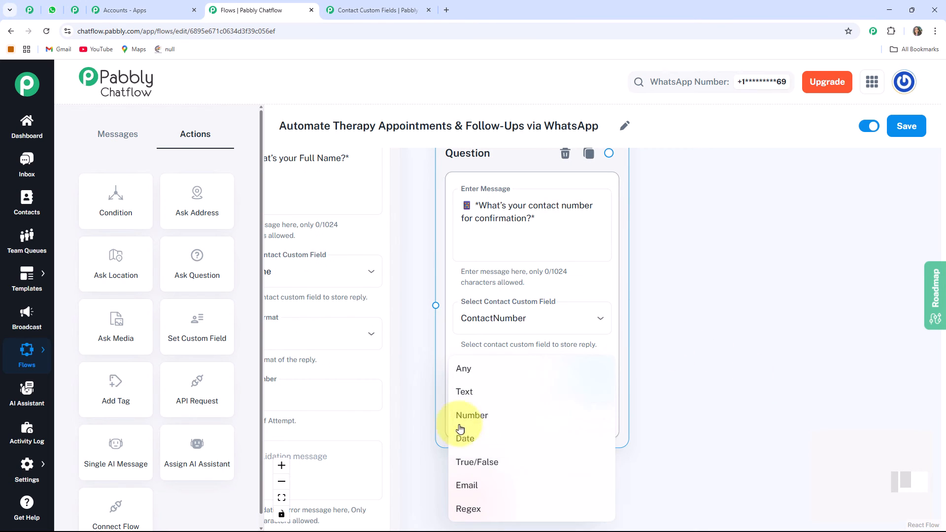
left_click(506, 425)
scroll(632, 380, "down", 3)
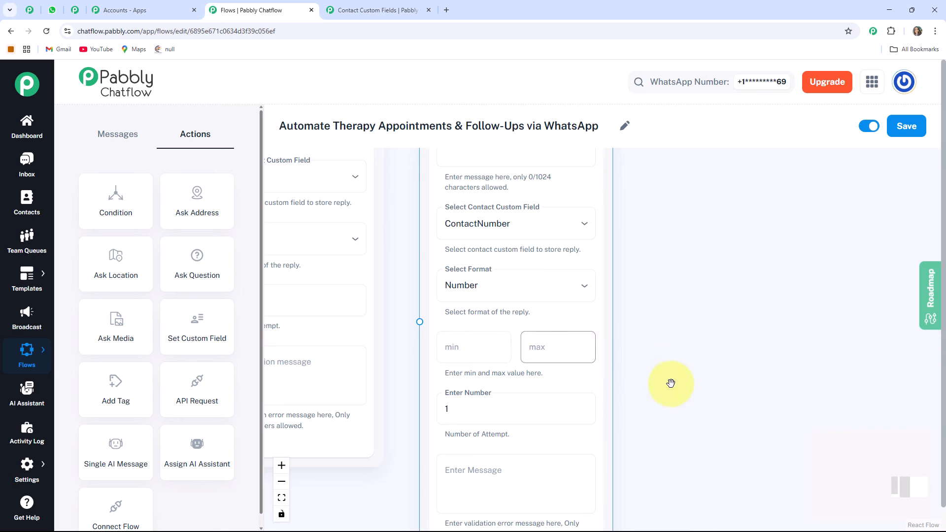
scroll(669, 382, "down", 2)
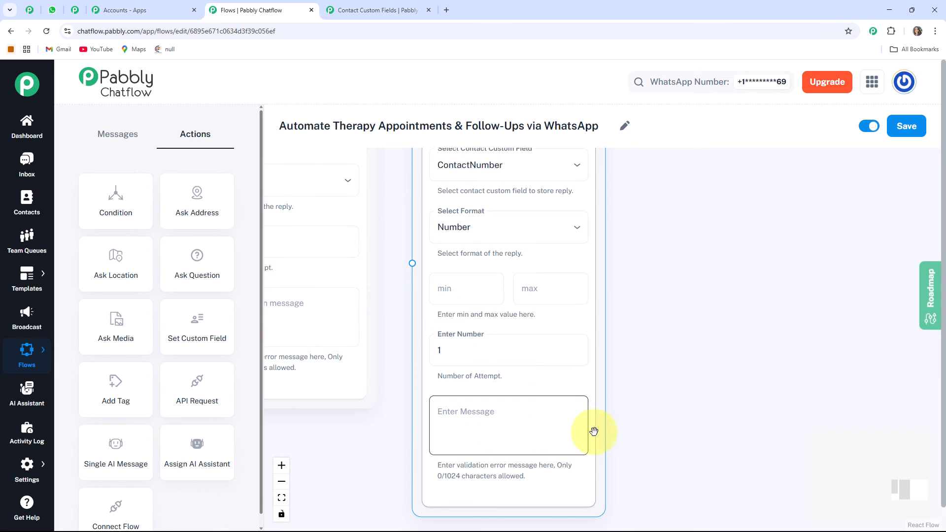
scroll(462, 372, "down", 5)
Connect the Full Name question node to the contact number question node.
left_click_drag(423, 312, 431, 354)
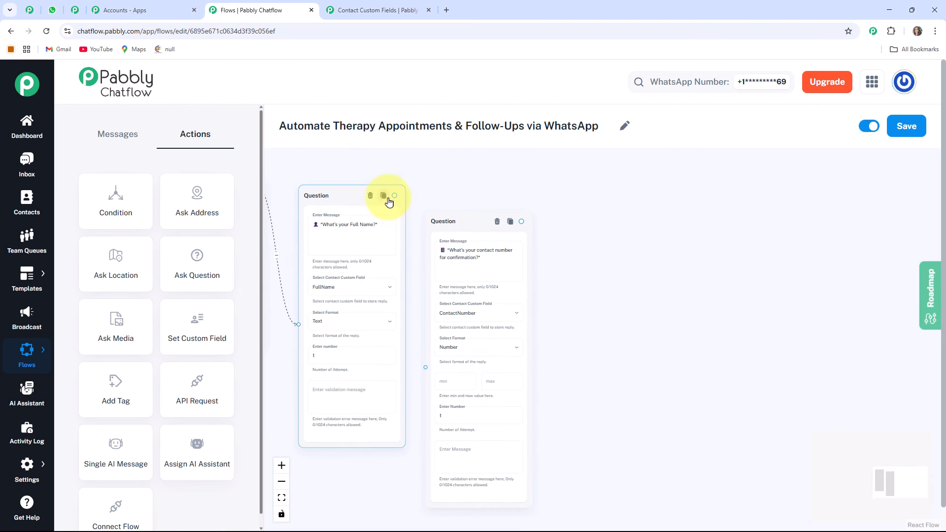
left_click_drag(394, 194, 426, 367)
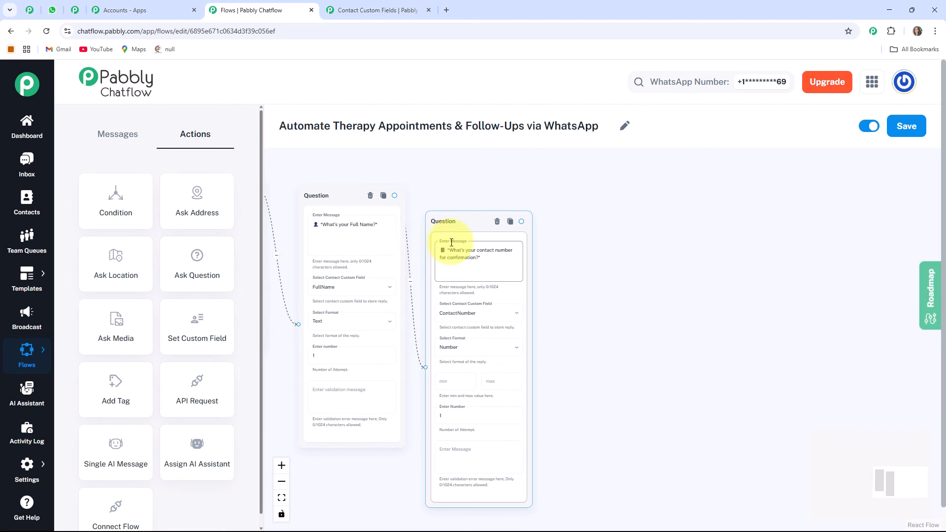
left_click_drag(465, 220, 471, 176)
scroll(575, 243, "down", 5)
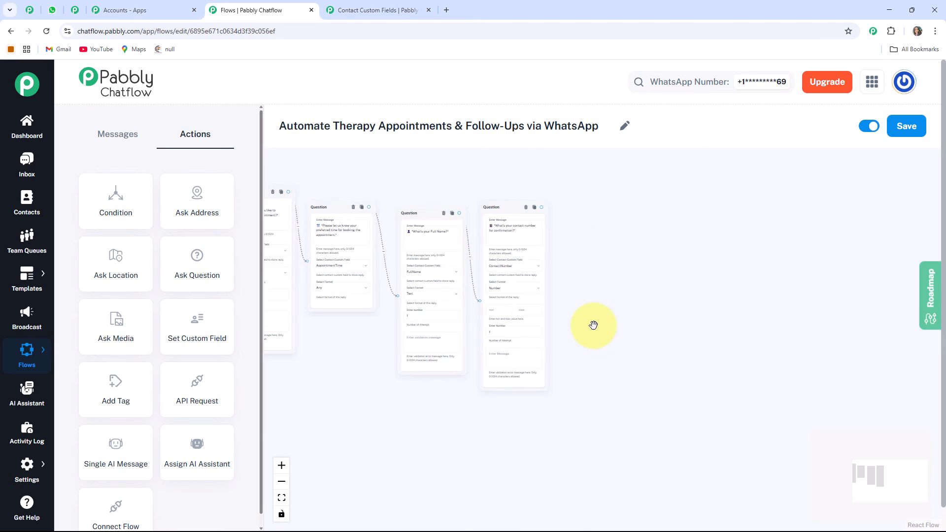
left_click_drag(616, 339, 729, 342)
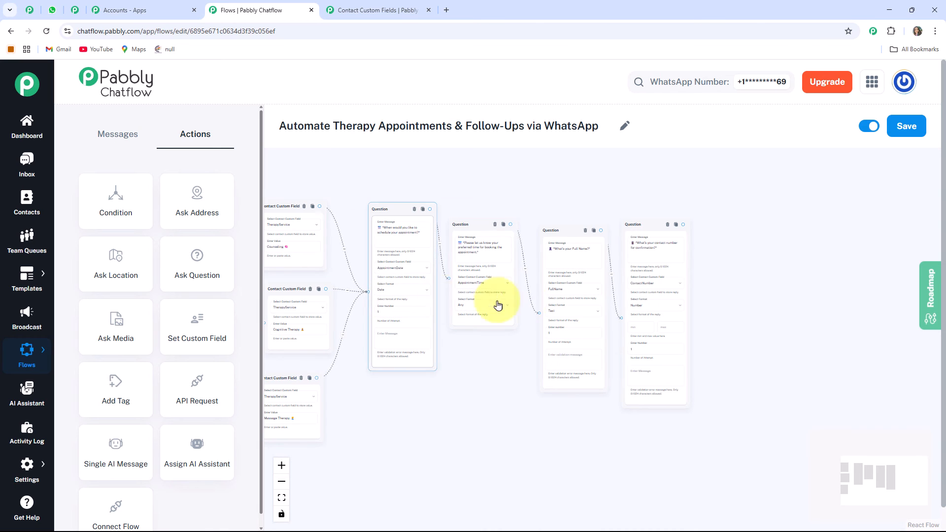
scroll(559, 317, "up", 5)
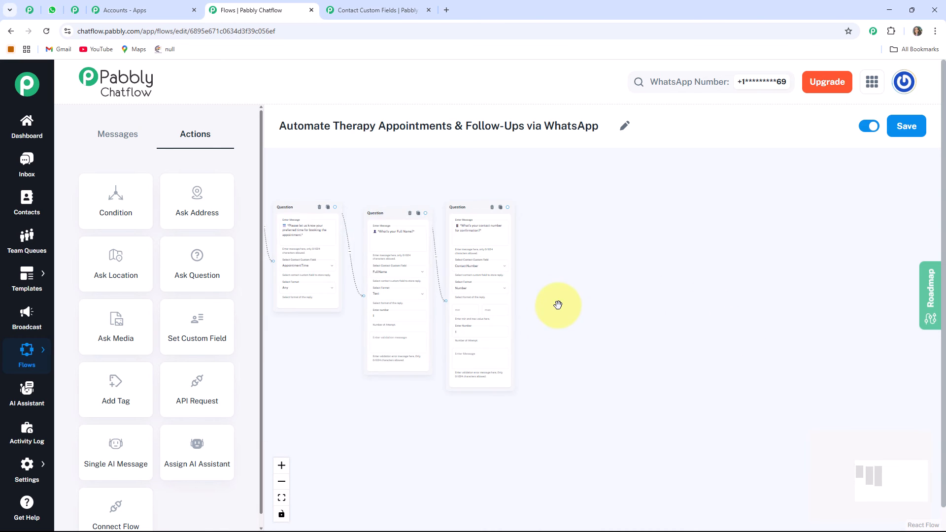
left_click_drag(496, 258, 500, 308)
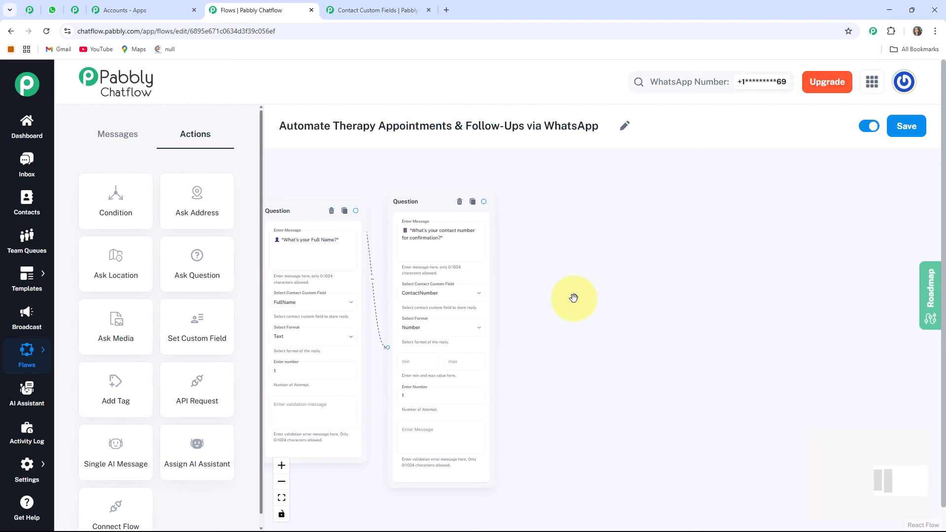
Add a Text Button node after the contact number question with the pasted message "Your *$TherapyService* session is confirmed for *$AppointmentDate* at $AppointmentTime.".
left_click_drag(503, 209, 556, 289)
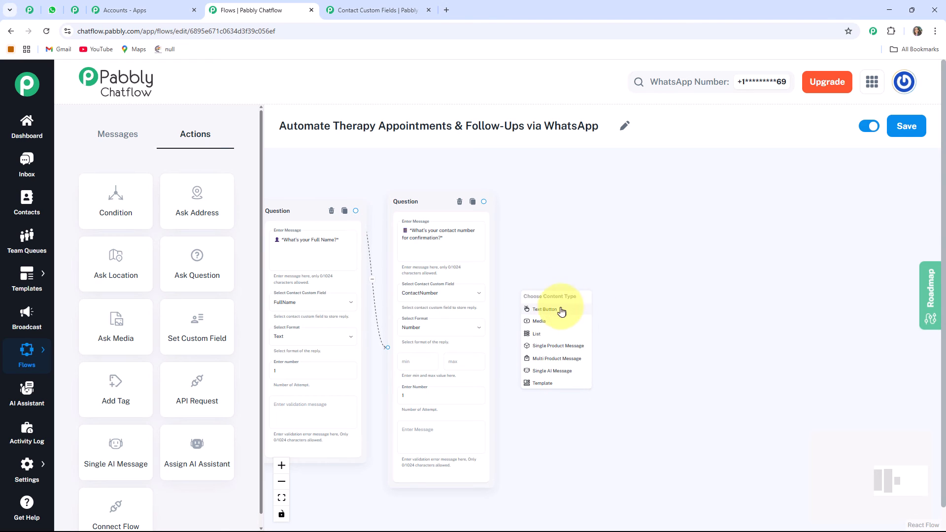
left_click(547, 313)
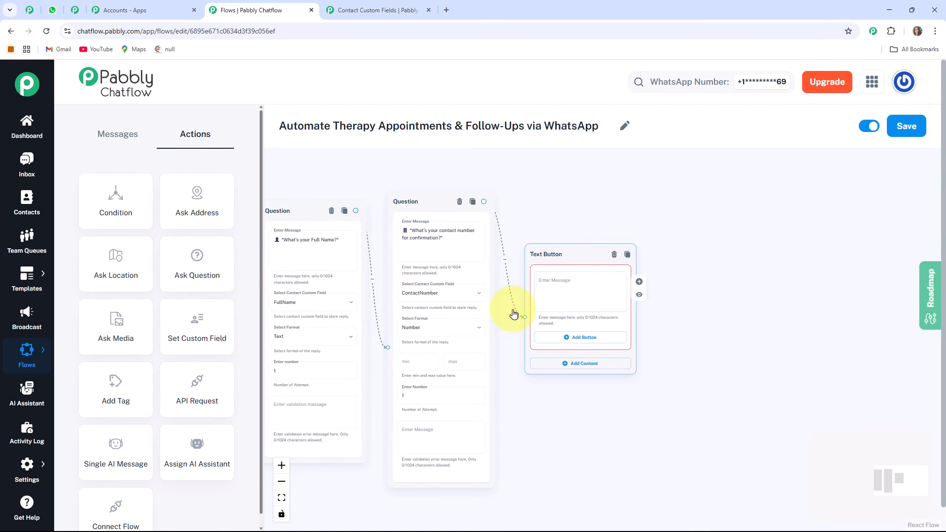
scroll(534, 289, "up", 5)
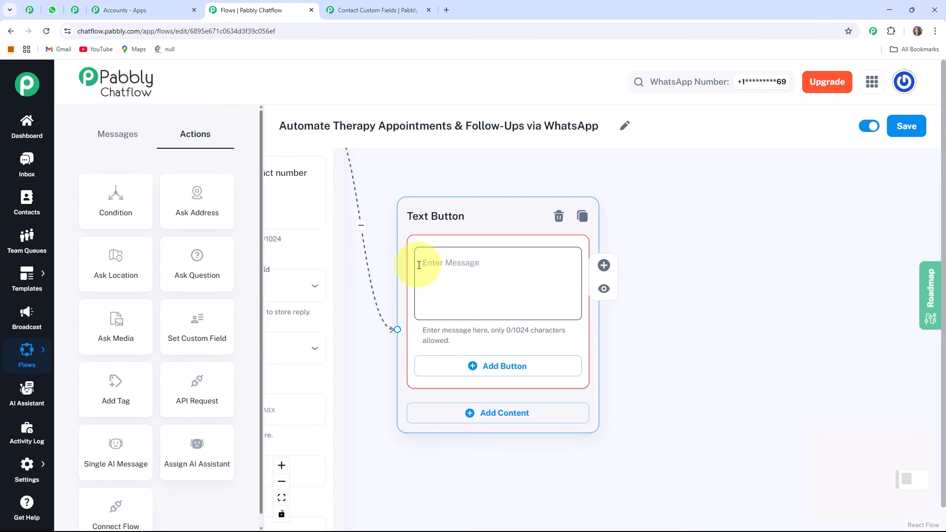
left_click(419, 265)
key("ctrl+v")
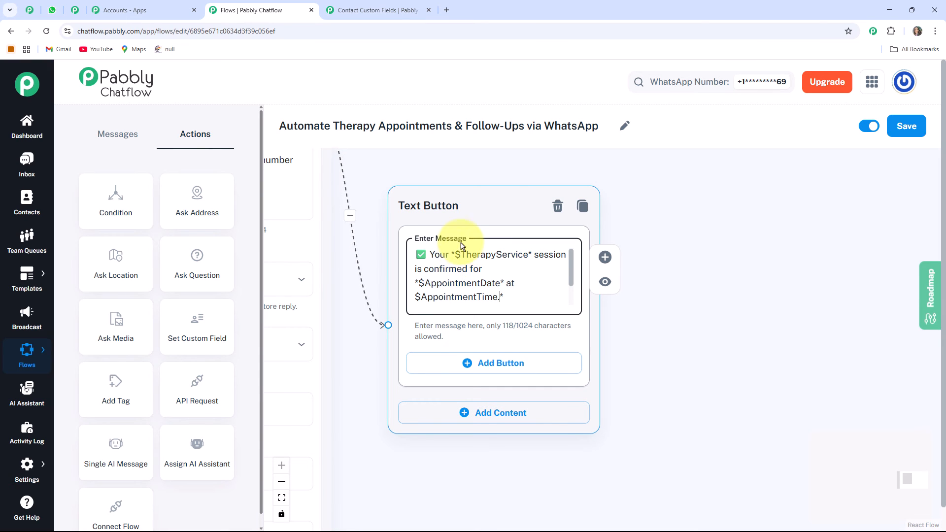
left_click_drag(461, 243, 497, 246)
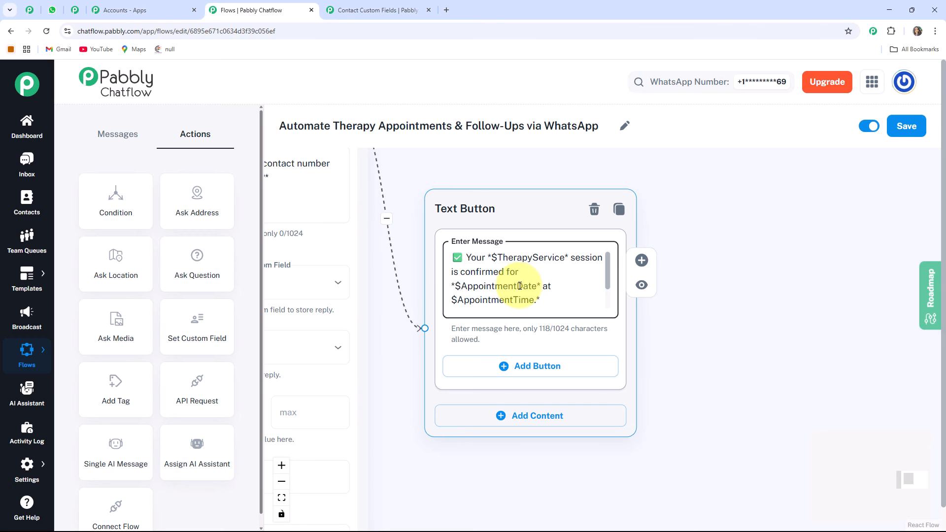
scroll(520, 286, "down", 5)
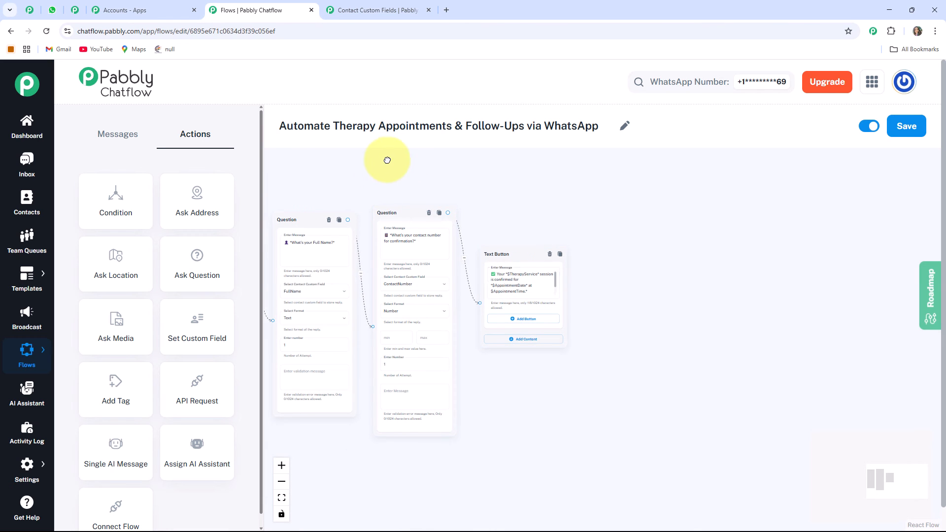
Examine the connected flow nodes and the confirmation message text in the Text Button node.
left_click_drag(387, 158, 581, 161)
scroll(444, 246, "up", 1)
left_click_drag(502, 389, 693, 376)
left_click_drag(421, 417, 477, 390)
left_click_drag(452, 352, 482, 373)
left_click(418, 317)
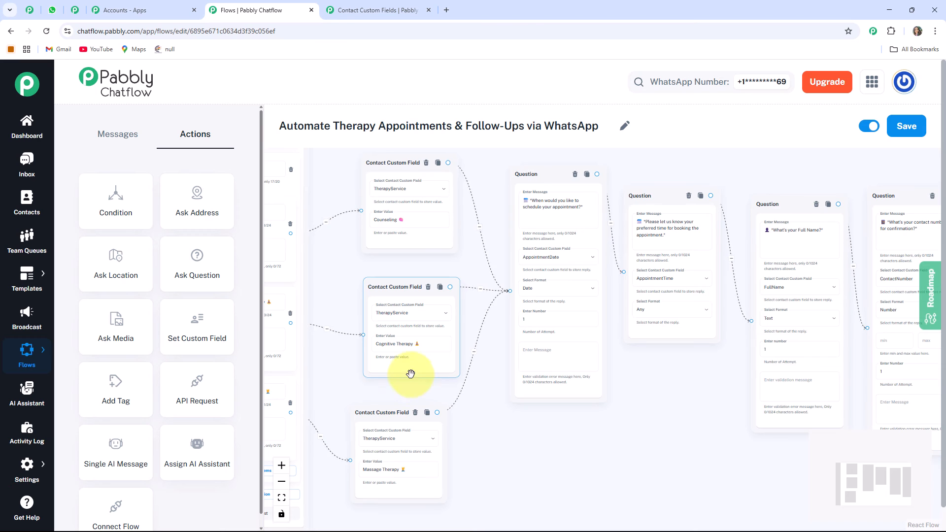
left_click(406, 226)
left_click_drag(696, 435, 205, 396)
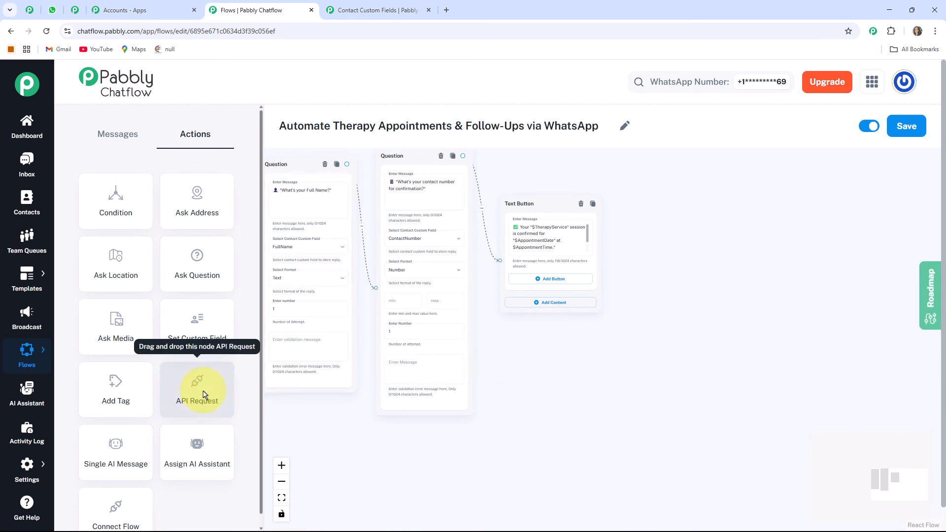
left_click_drag(550, 341, 488, 397)
scroll(498, 296, "up", 2)
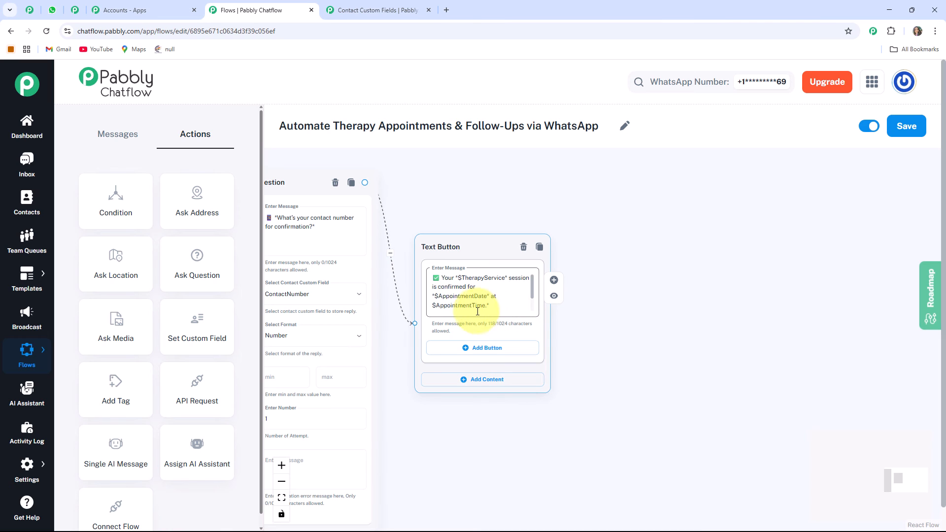
scroll(457, 277, "up", 1)
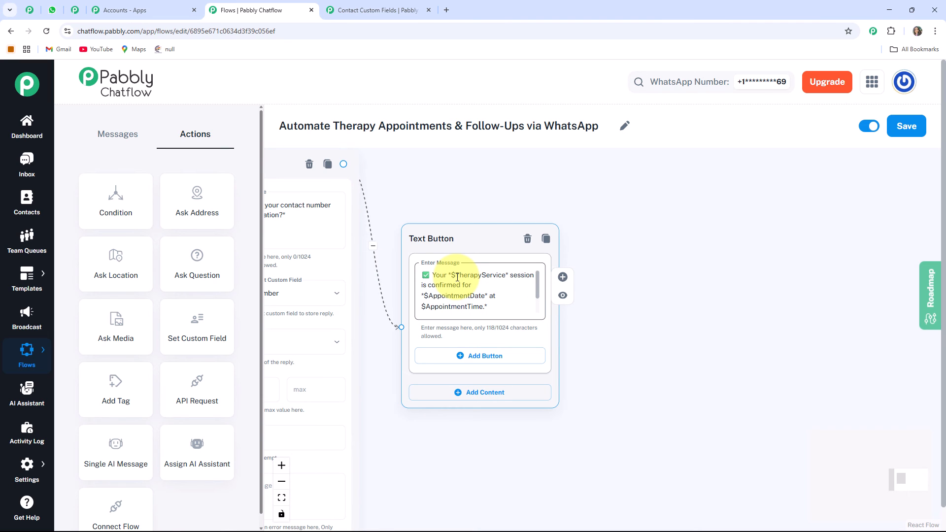
scroll(470, 316, "up", 2)
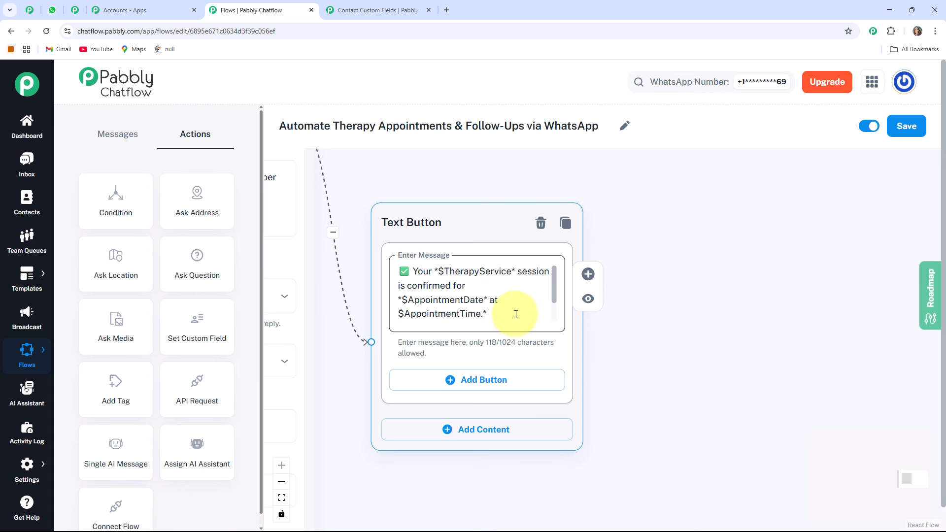
Fit the whole flow into view and save the flow.
left_click(281, 498)
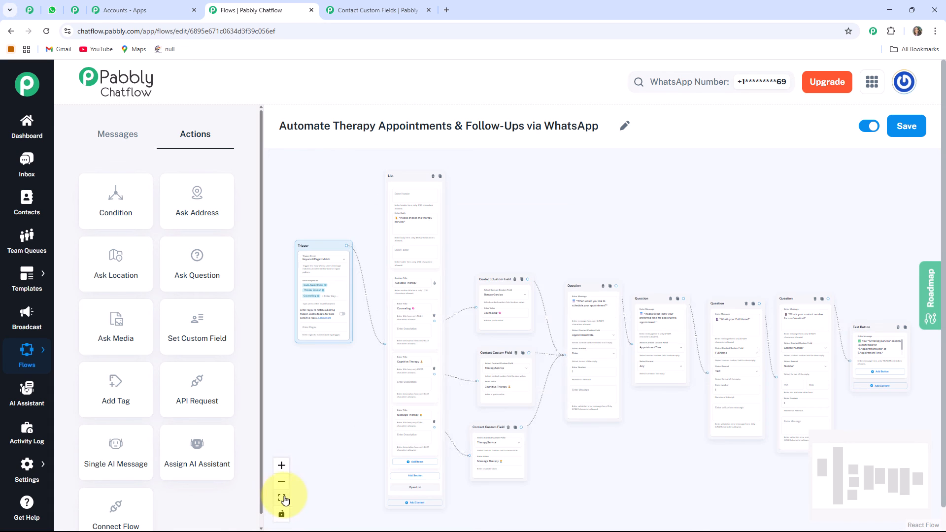
left_click_drag(606, 445, 585, 431)
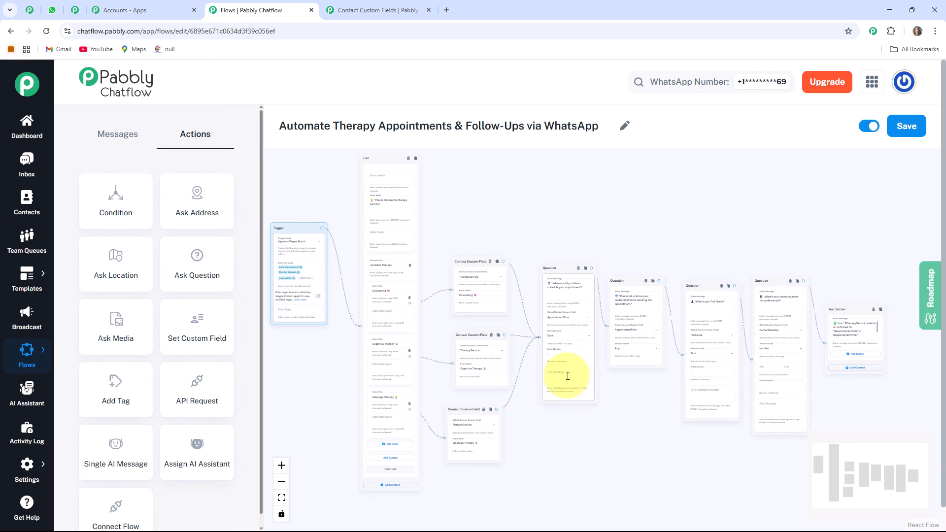
left_click(899, 129)
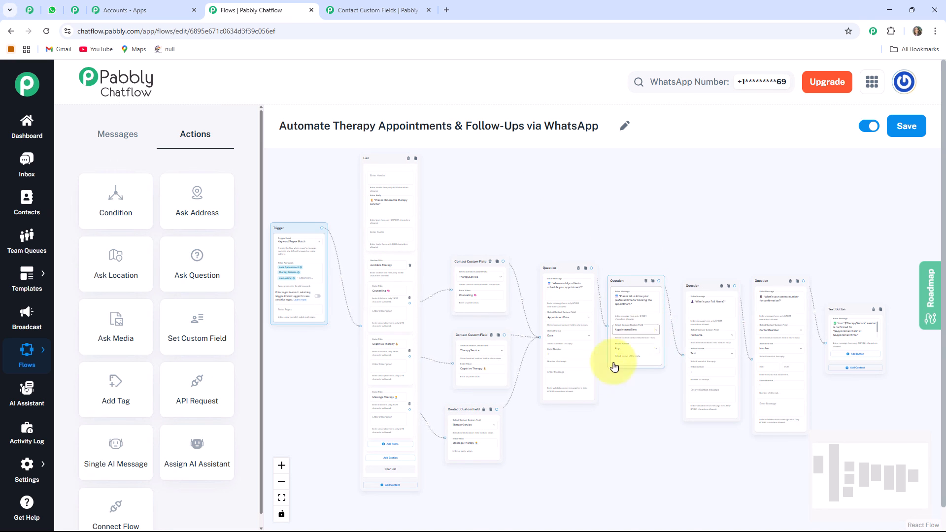
Switch to WhatsApp Web, review the test booking conversation through to the confirmation message, and return to the flow editor.
left_click(52, 10)
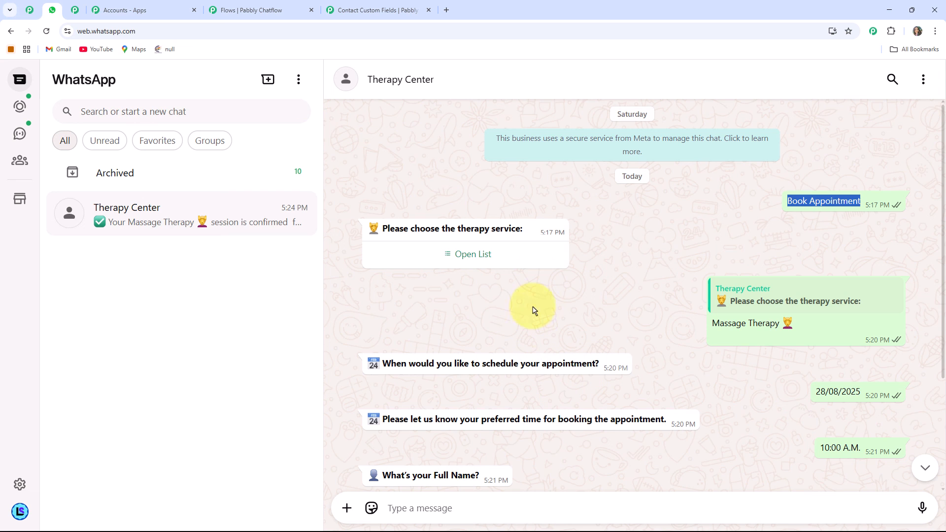
scroll(825, 229, "down", 1)
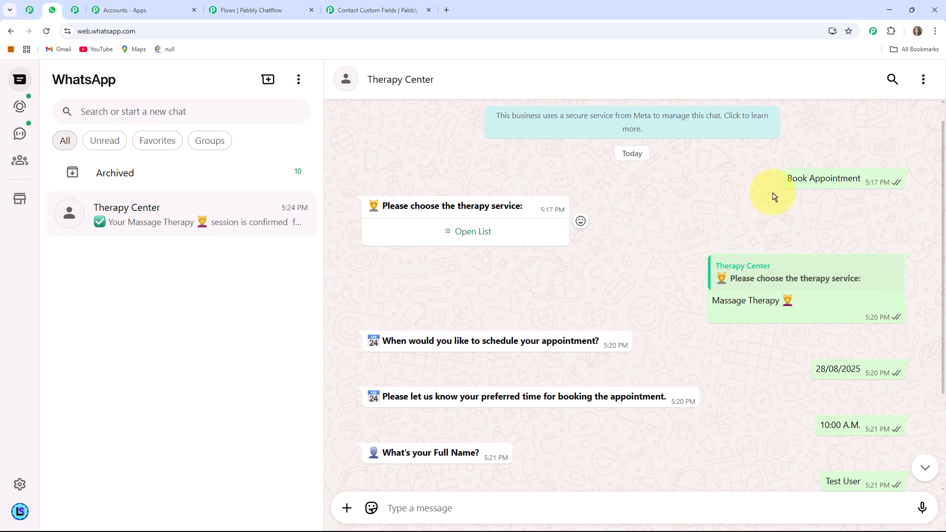
scroll(507, 258, "down", 3)
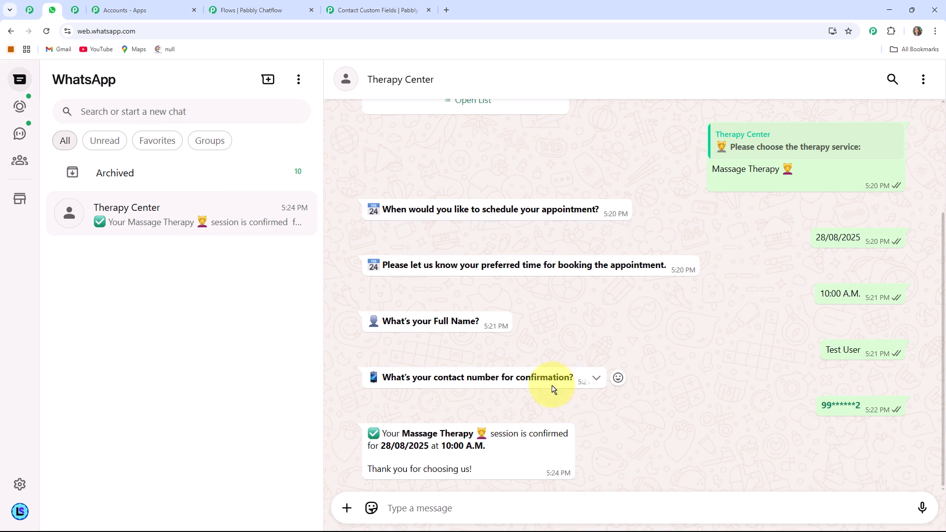
left_click(241, 10)
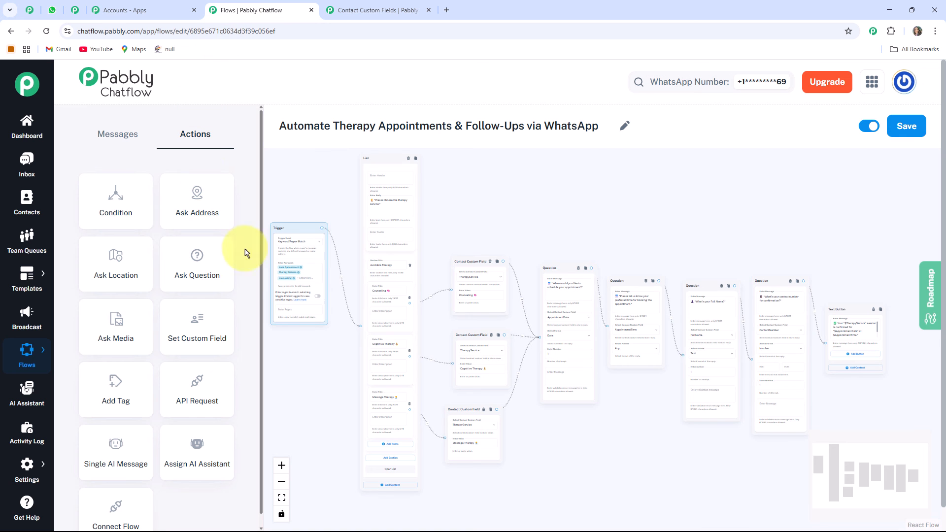